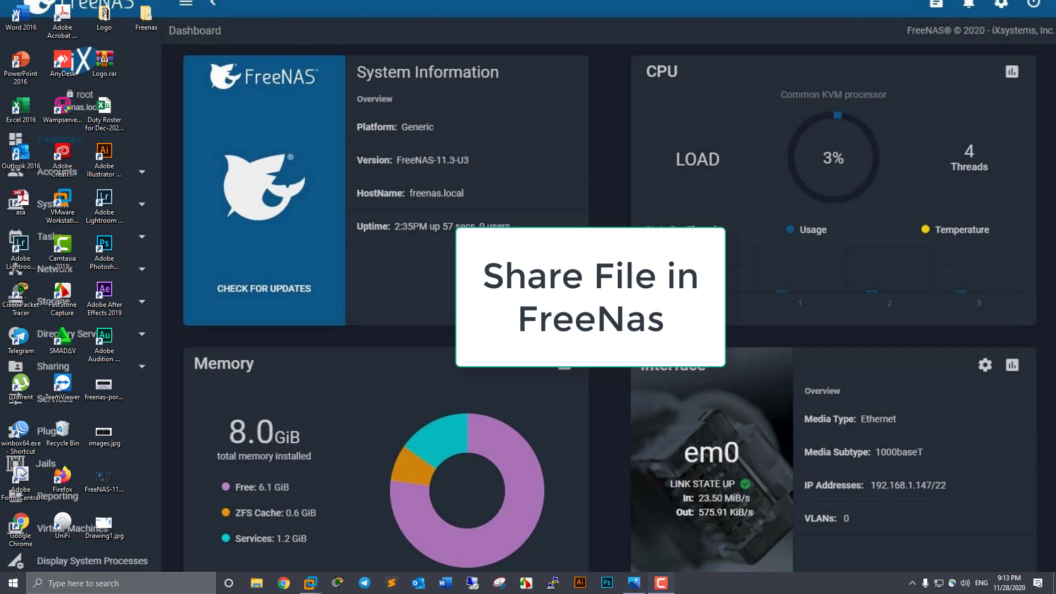
Open the Drawing1.jpg network diagram, maximize it and zoom in to examine the DNS server, FreeNAS, Mikrotik and pc1 layout
{"action": "left_click", "coordinate": [634, 583]}
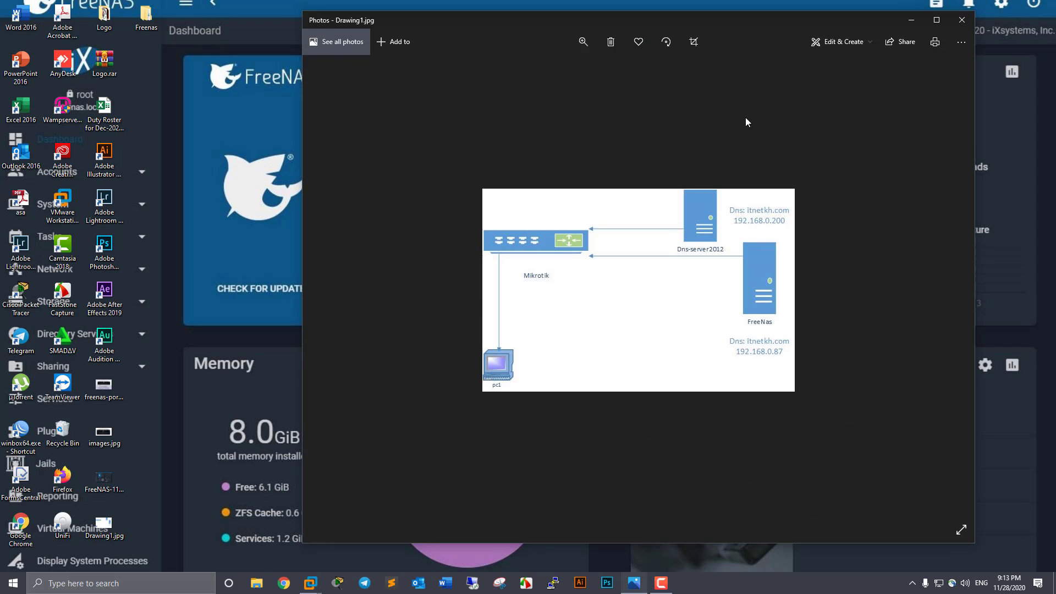
{"action": "left_click", "coordinate": [942, 21]}
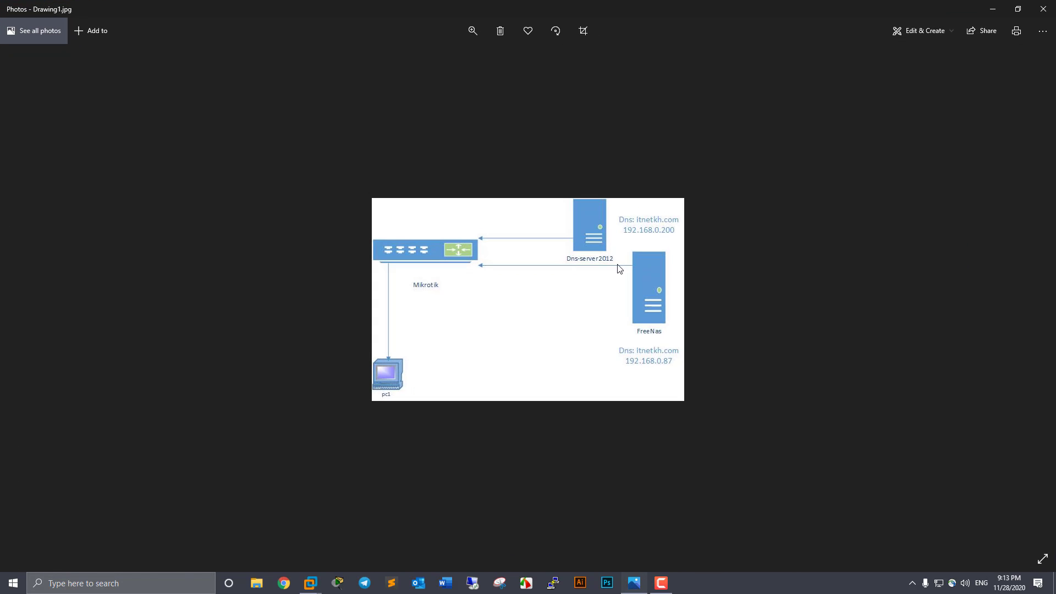
{"action": "left_click", "coordinate": [472, 34]}
{"action": "left_click", "coordinate": [447, 59]}
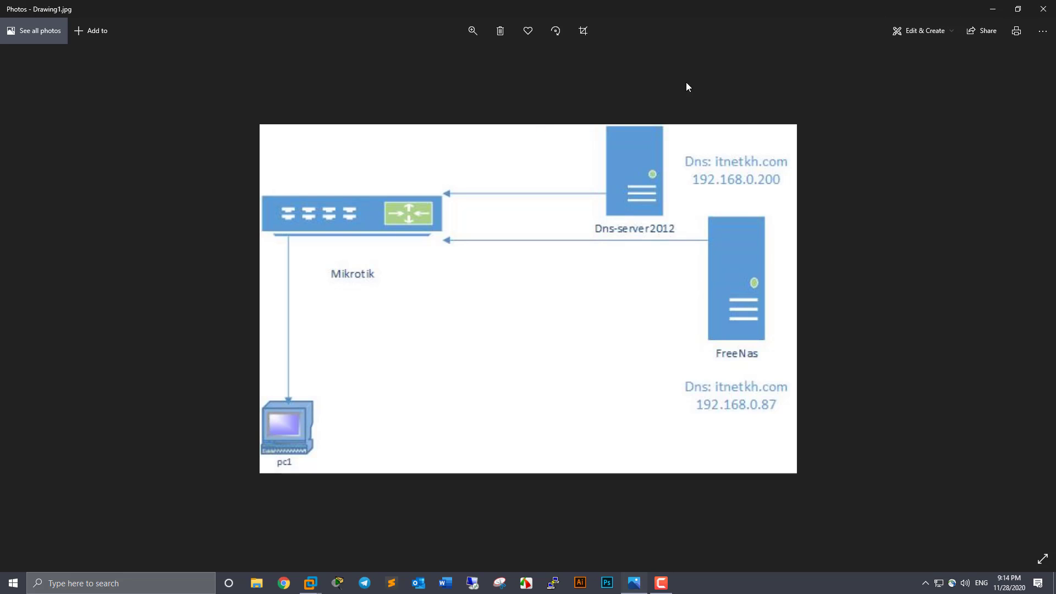
Switch to the win10-lab virtual machine in VMware Workstation, show it full screen and review the FreeNAS dashboard
{"action": "left_click", "coordinate": [311, 583]}
{"action": "left_click", "coordinate": [369, 528]}
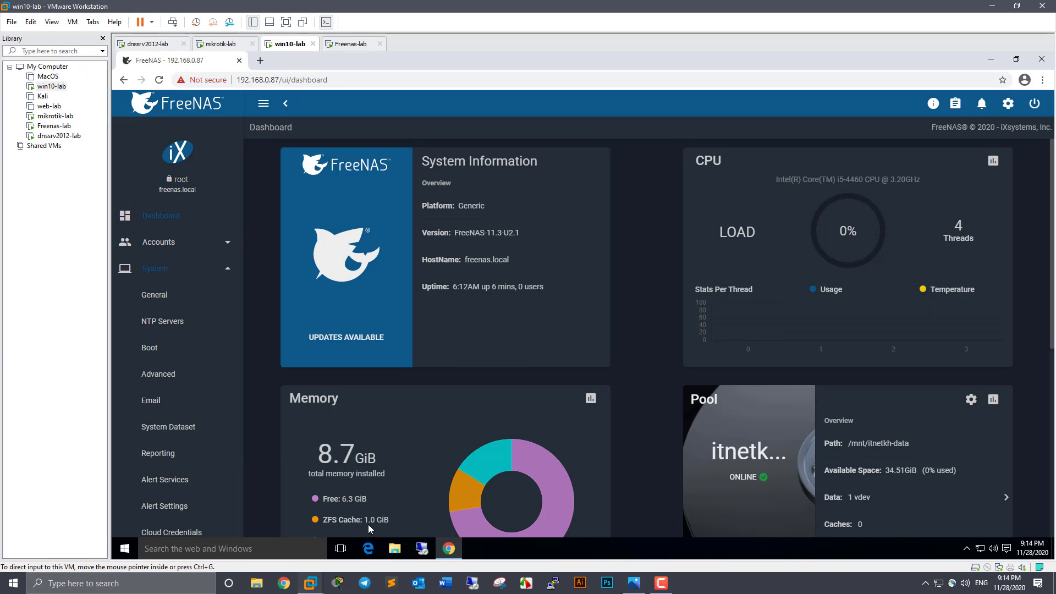
{"action": "key", "text": "ctrl+alt+Return"}
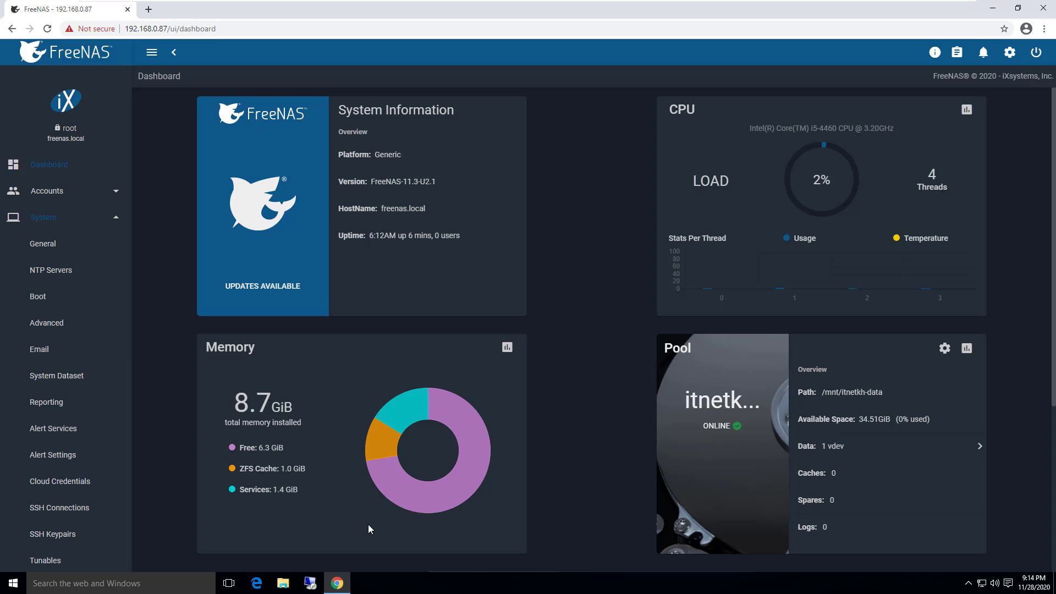
{"action": "scroll", "coordinate": [369, 528], "scroll_direction": "down", "scroll_amount": 4}
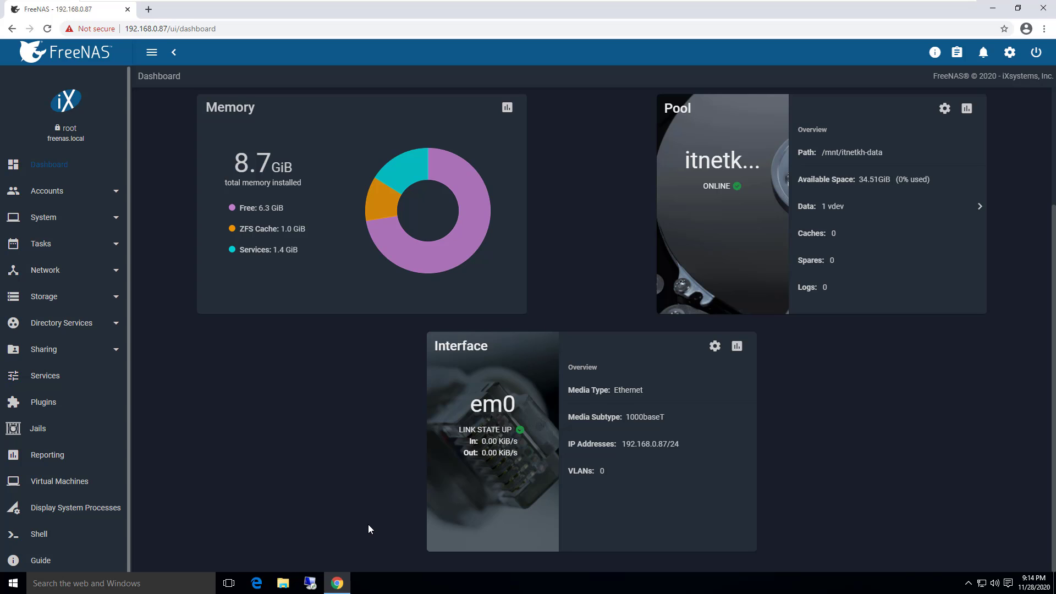
Open the storage pools list and examine the itnetkh-data pool with its hr, it and public datasets
{"action": "left_click", "coordinate": [44, 296]}
{"action": "left_click", "coordinate": [39, 323]}
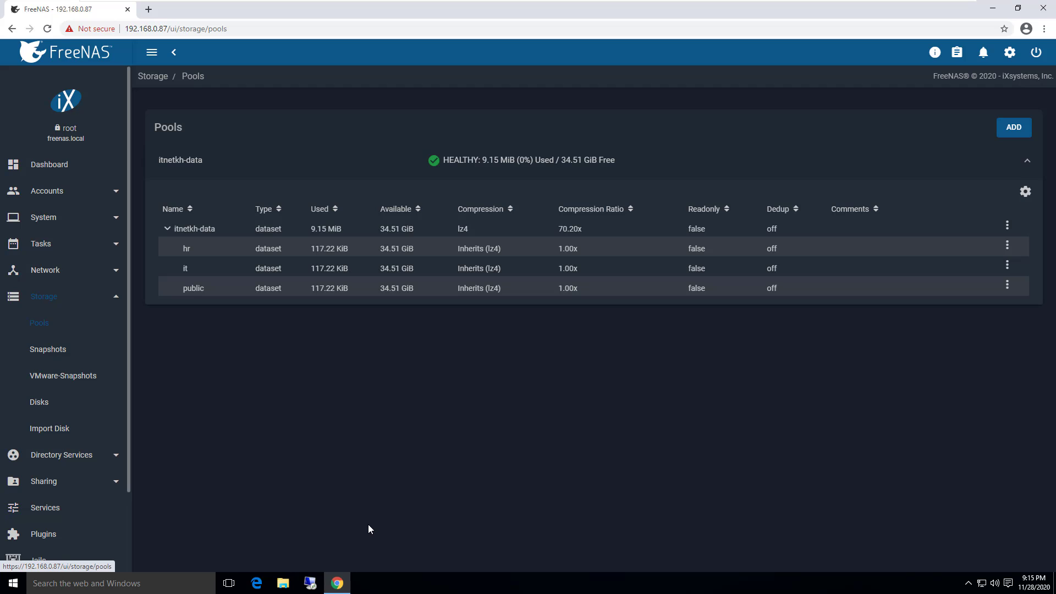
{"action": "key", "text": "shift+Tab"}
{"action": "key", "text": "shift+Tab"}
{"action": "key", "text": "shift+Tab"}
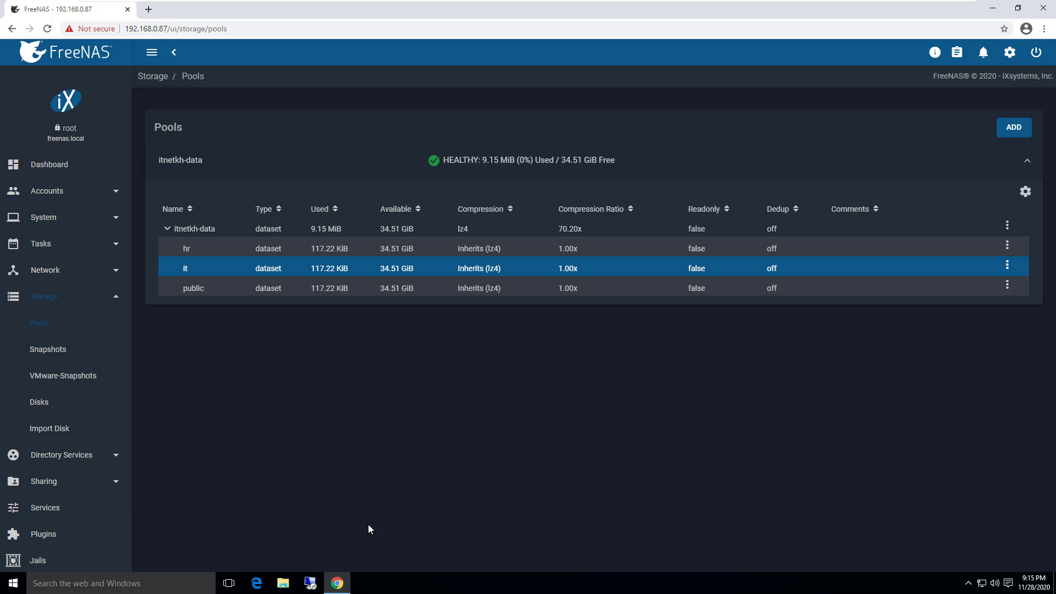
{"action": "key", "text": "Tab"}
{"action": "key", "text": "shift+Tab"}
{"action": "key", "text": "shift+Tab"}
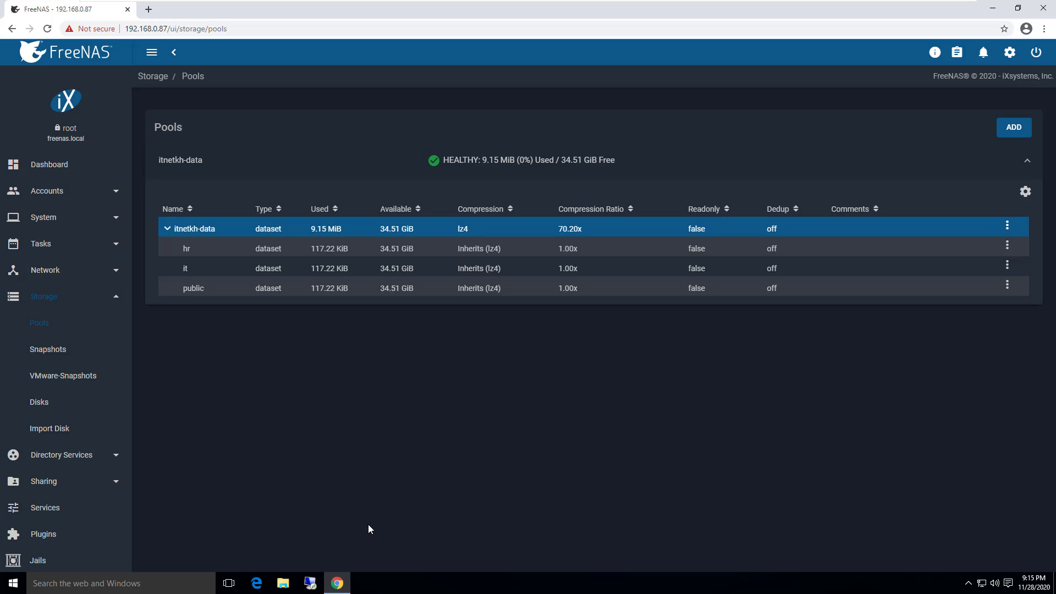
{"action": "key", "text": "Tab"}
{"action": "key", "text": "Tab"}
{"action": "key", "text": "shift+Tab"}
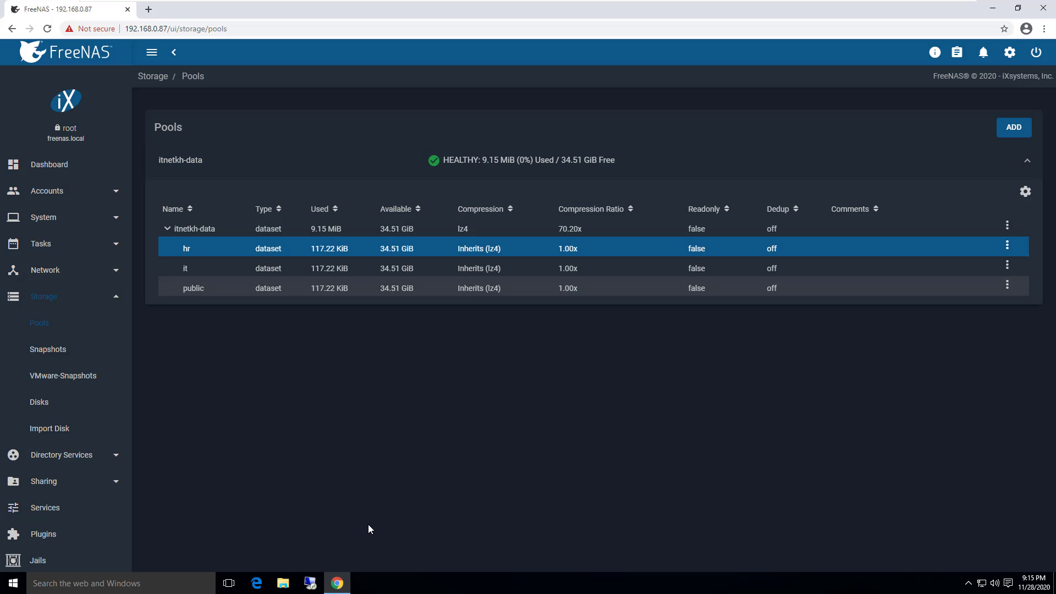
{"action": "key", "text": "Tab"}
{"action": "key", "text": "shift+Tab"}
{"action": "key", "text": "Tab"}
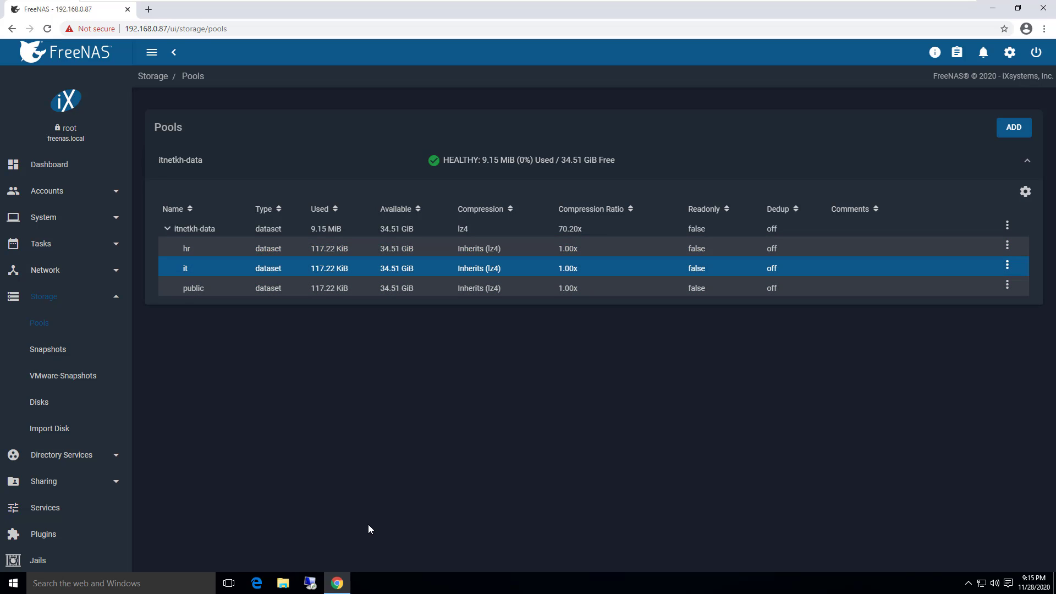
{"action": "key", "text": "Tab"}
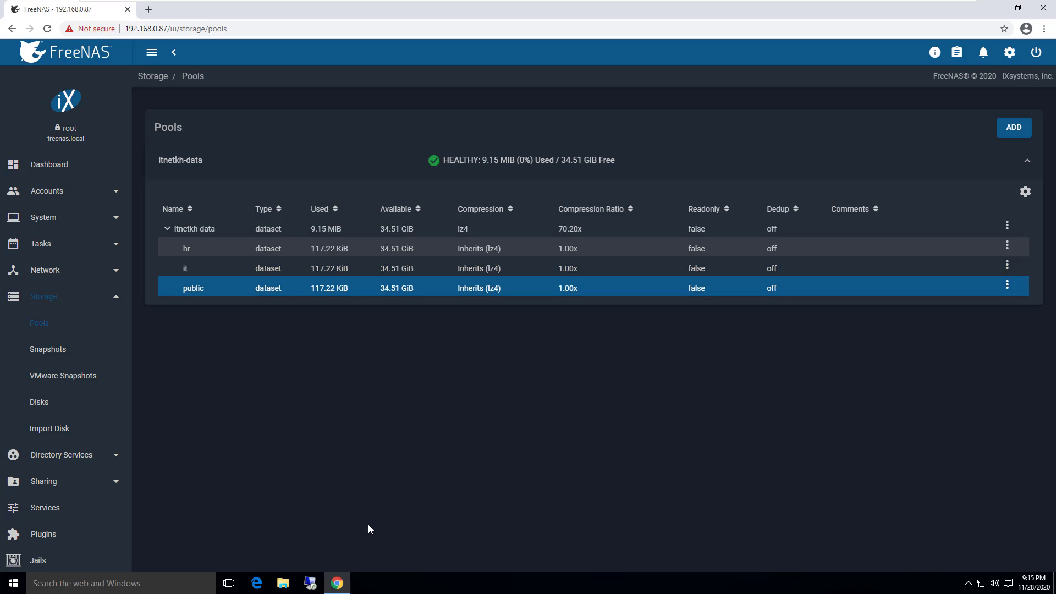
{"action": "key", "text": "Tab"}
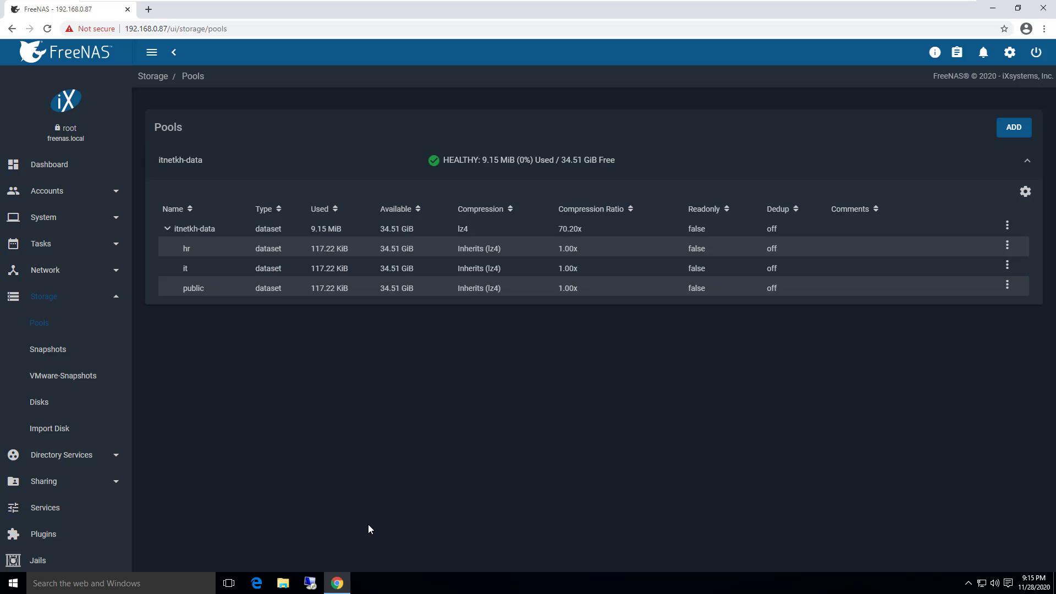
{"action": "key", "text": "Up"}
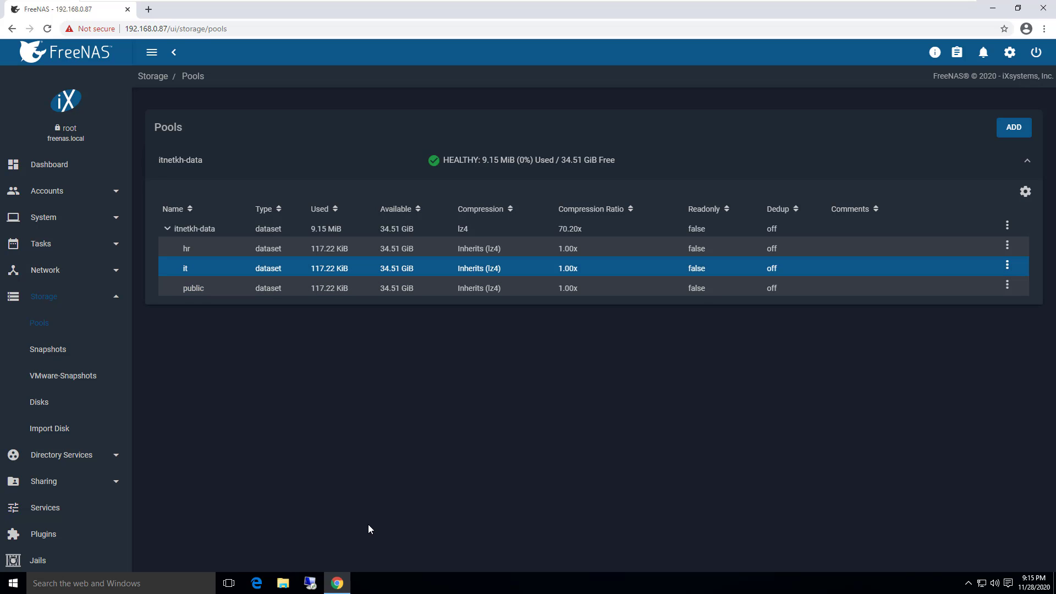
{"action": "key", "text": "Down"}
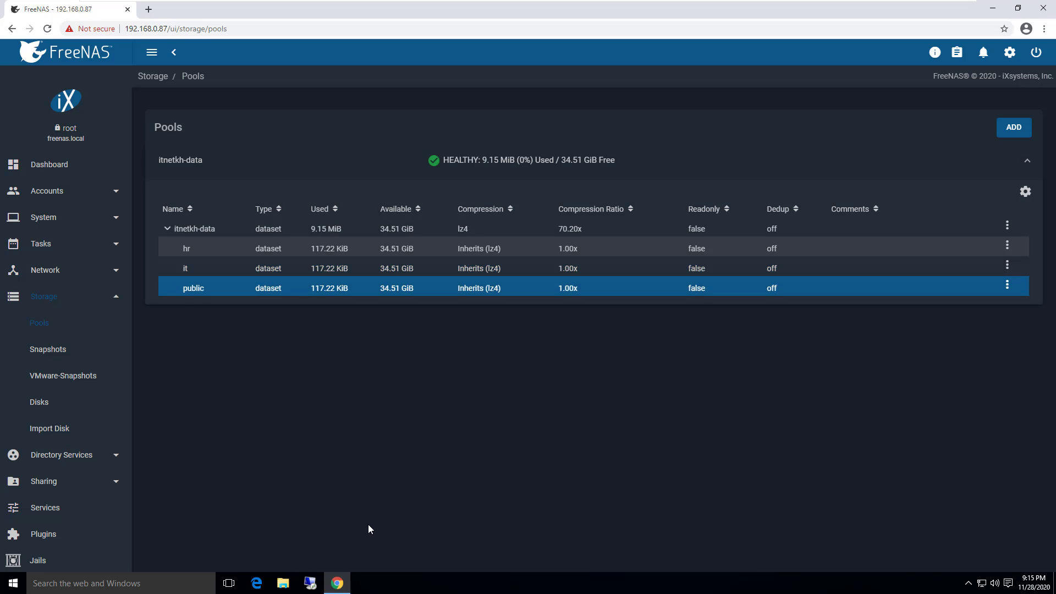
{"action": "key", "text": "Up"}
{"action": "key", "text": "Up"}
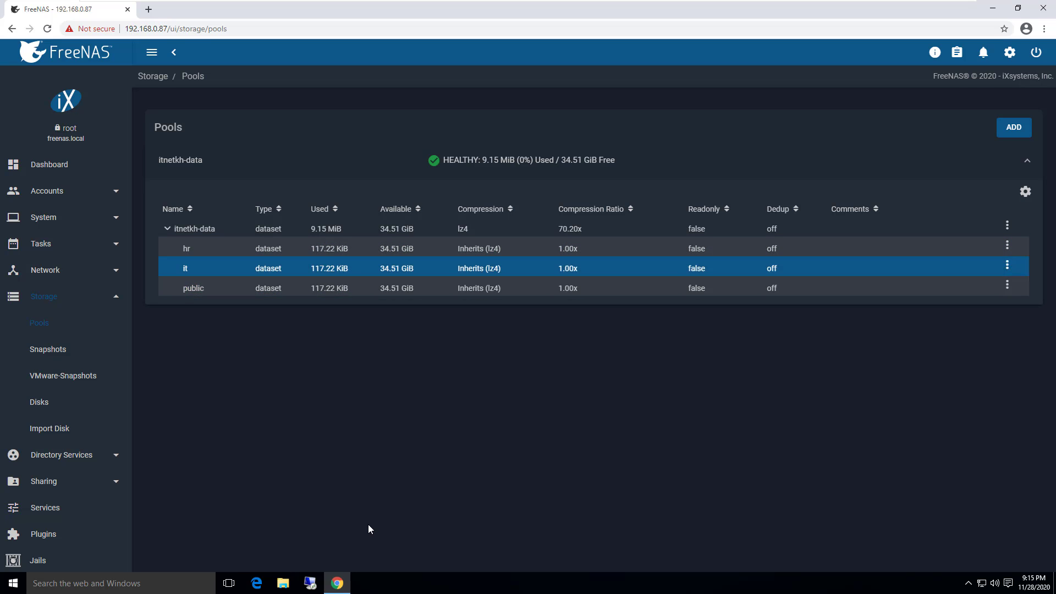
{"action": "key", "text": "Down"}
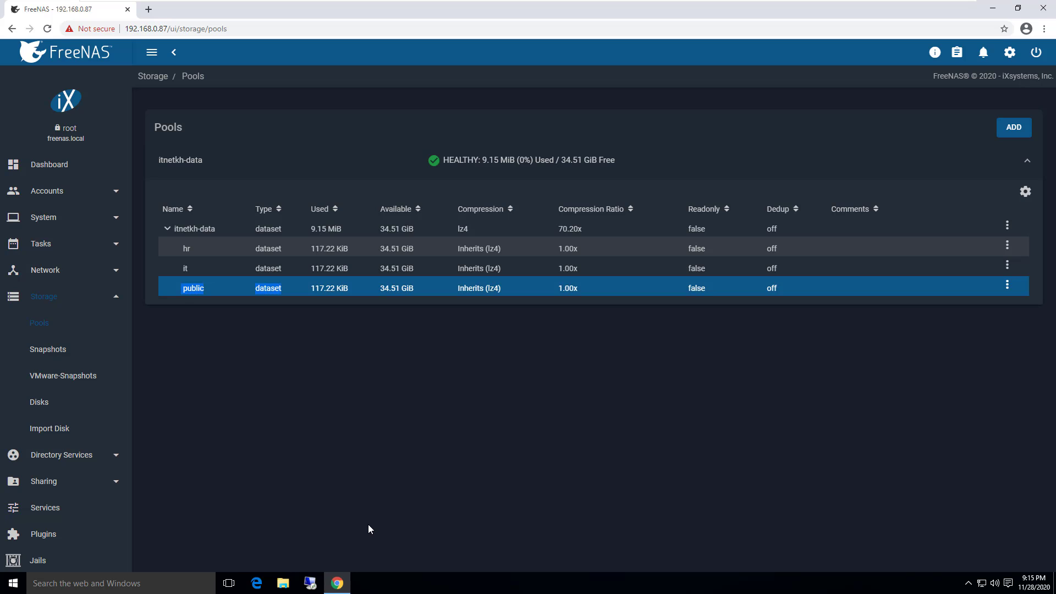
{"action": "left_click_drag", "start_coordinate": [204, 289], "coordinate": [188, 289]}
{"action": "key", "text": "Up"}
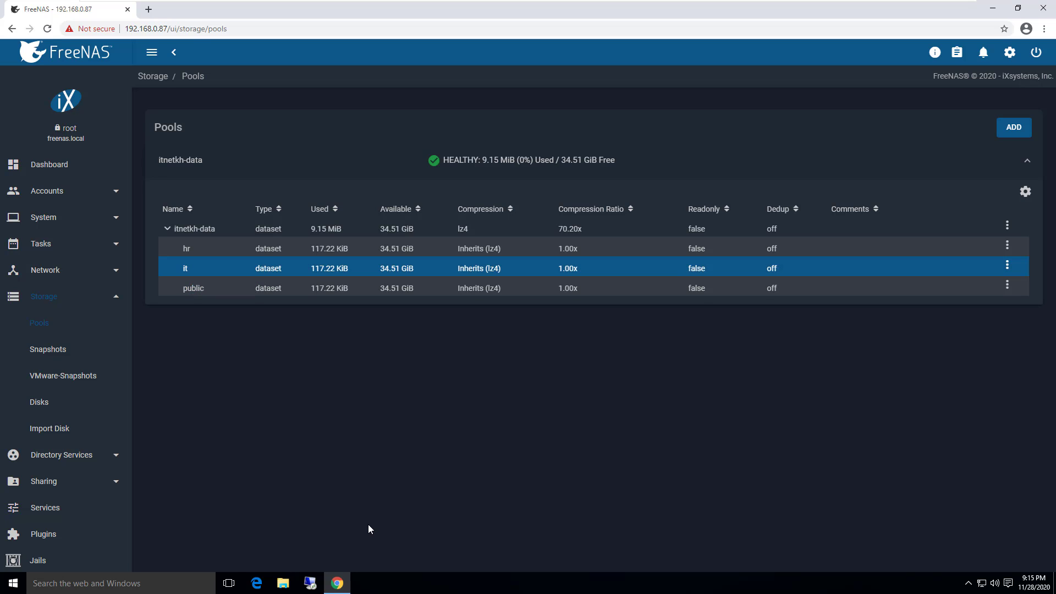
{"action": "key", "text": "Up"}
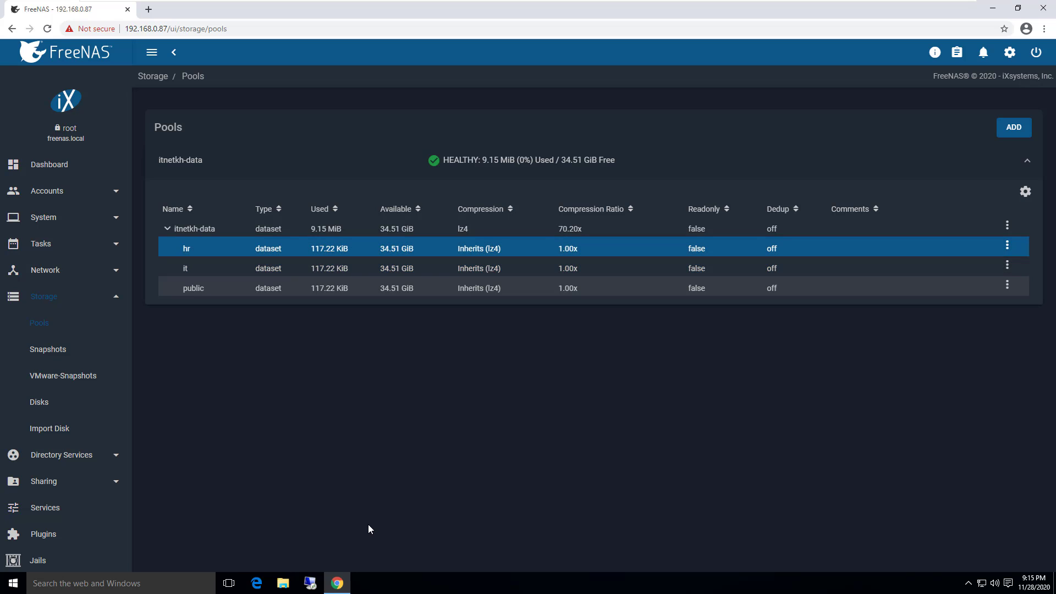
{"action": "key", "text": "Down"}
{"action": "key", "text": "Down"}
{"action": "double_click", "coordinate": [192, 289]}
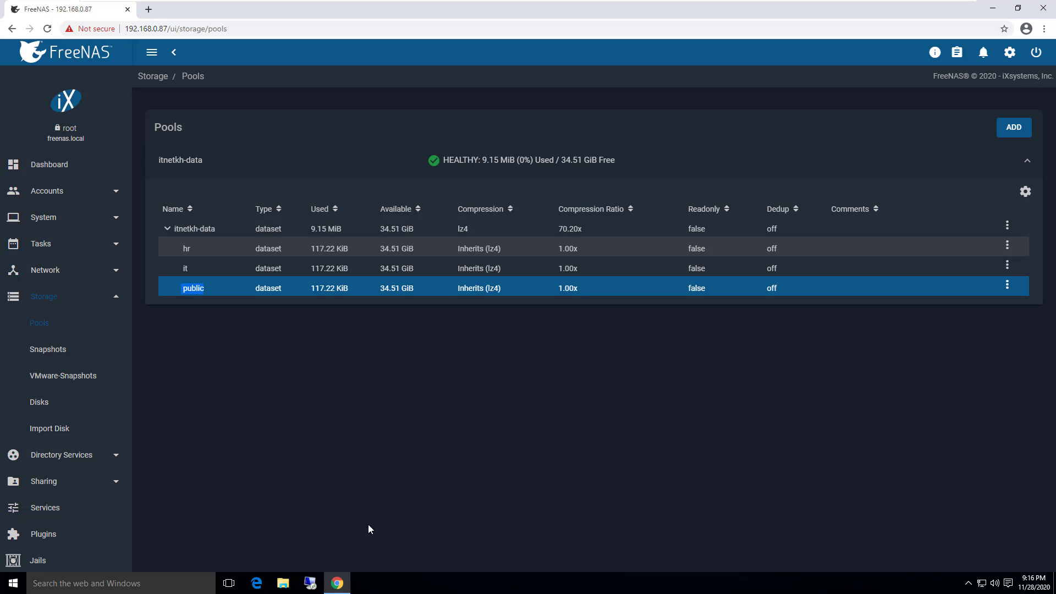
{"action": "key", "text": "Up"}
{"action": "double_click", "coordinate": [187, 249]}
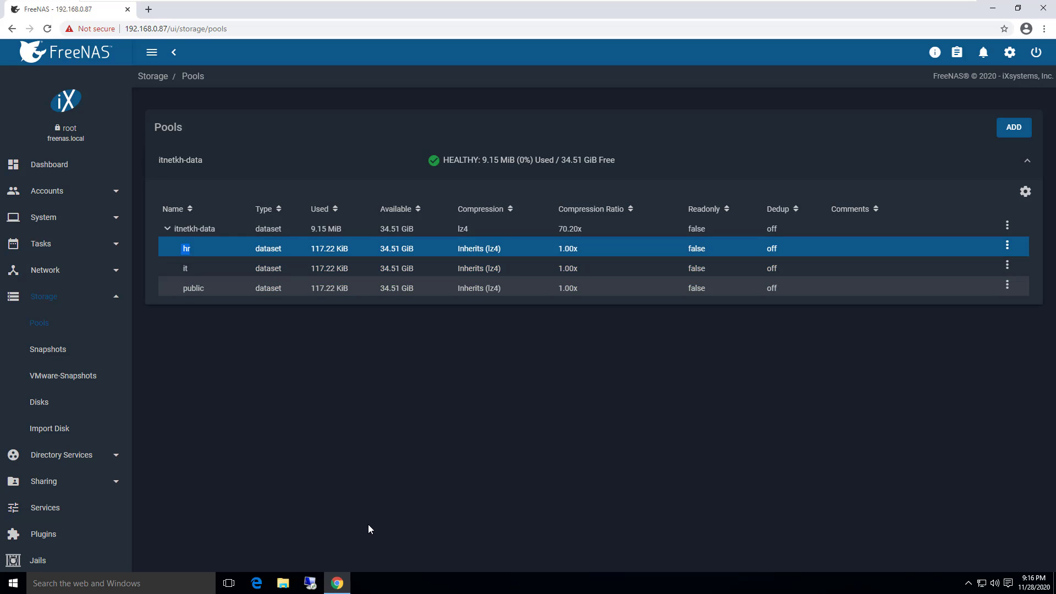
{"action": "left_click", "coordinate": [371, 529]}
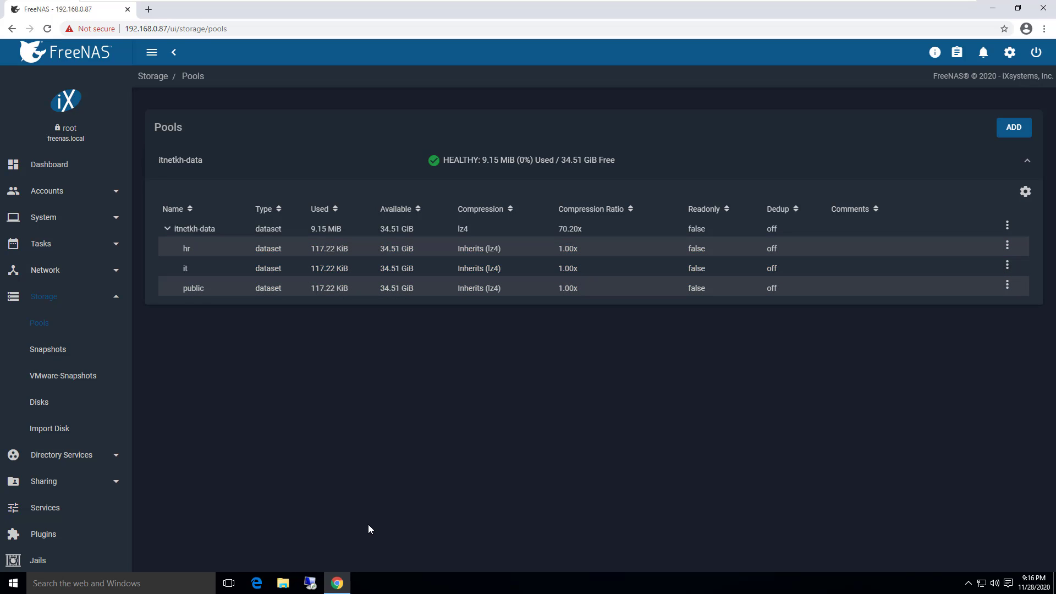
Switch to the dnssrv2012-lab virtual machine and open Active Directory Users and Computers from Server Manager
{"action": "mouse_move", "coordinate": [582, 1]}
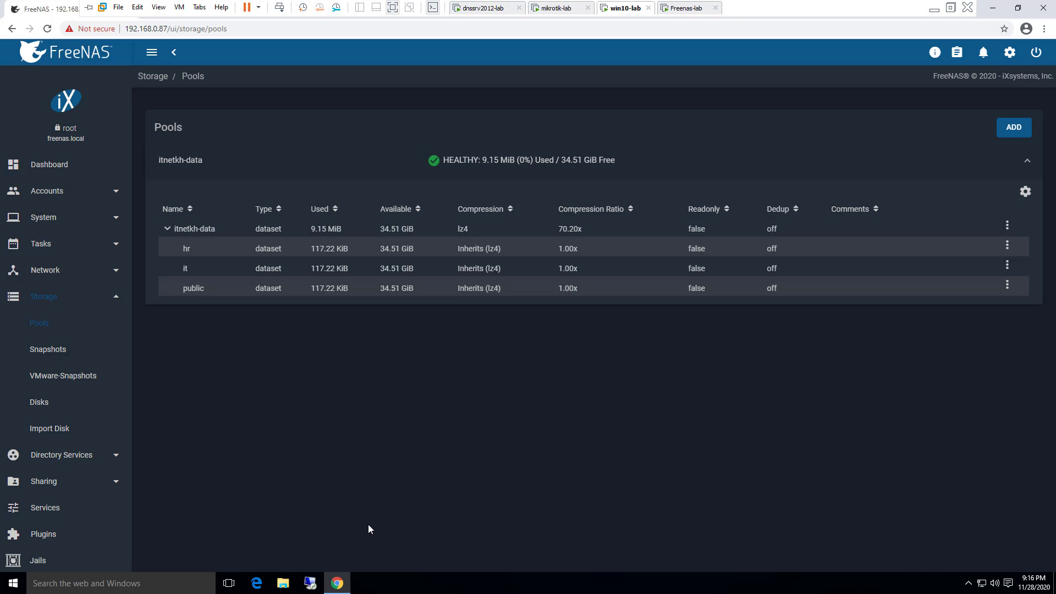
{"action": "left_click", "coordinate": [482, 8]}
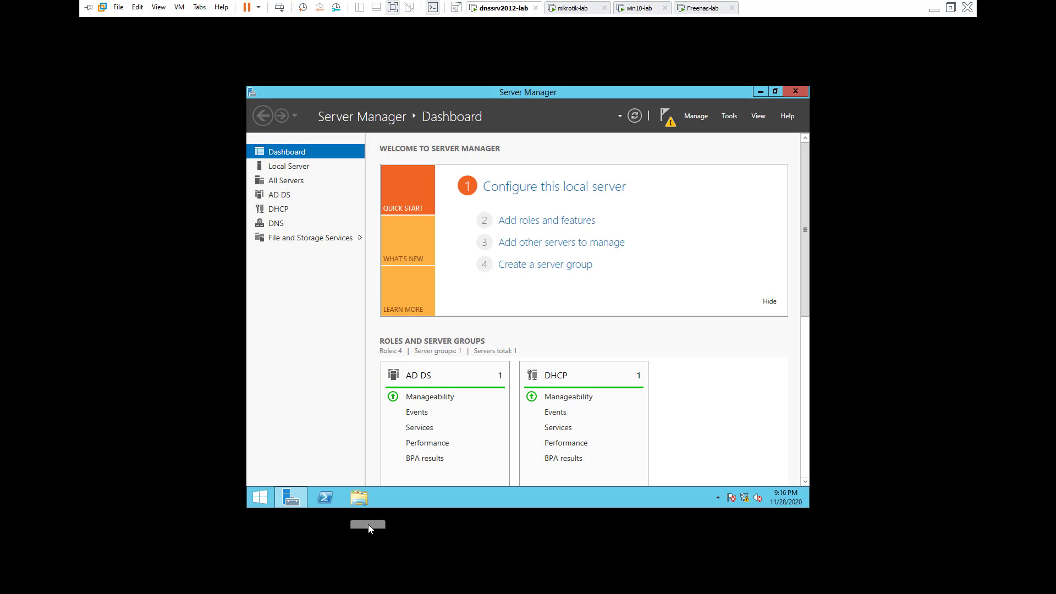
{"action": "left_click", "coordinate": [709, 231]}
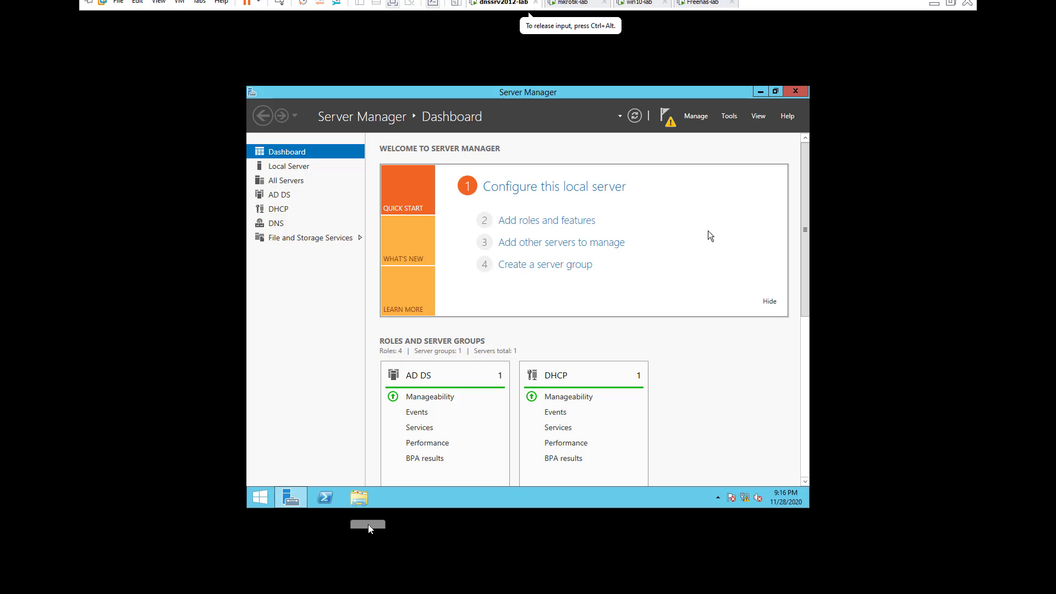
{"action": "left_click", "coordinate": [738, 117]}
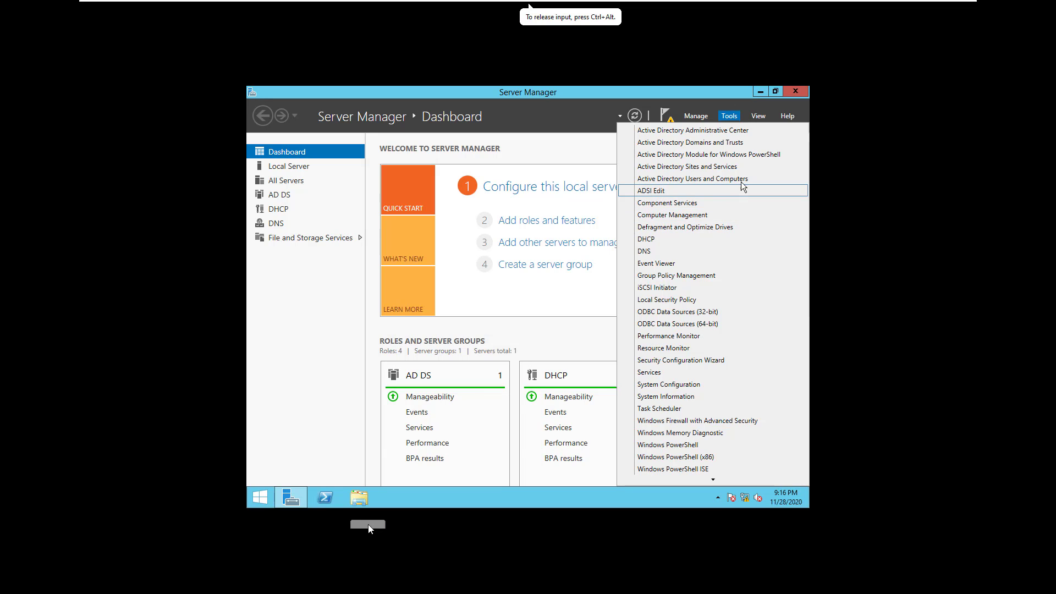
{"action": "left_click", "coordinate": [741, 182]}
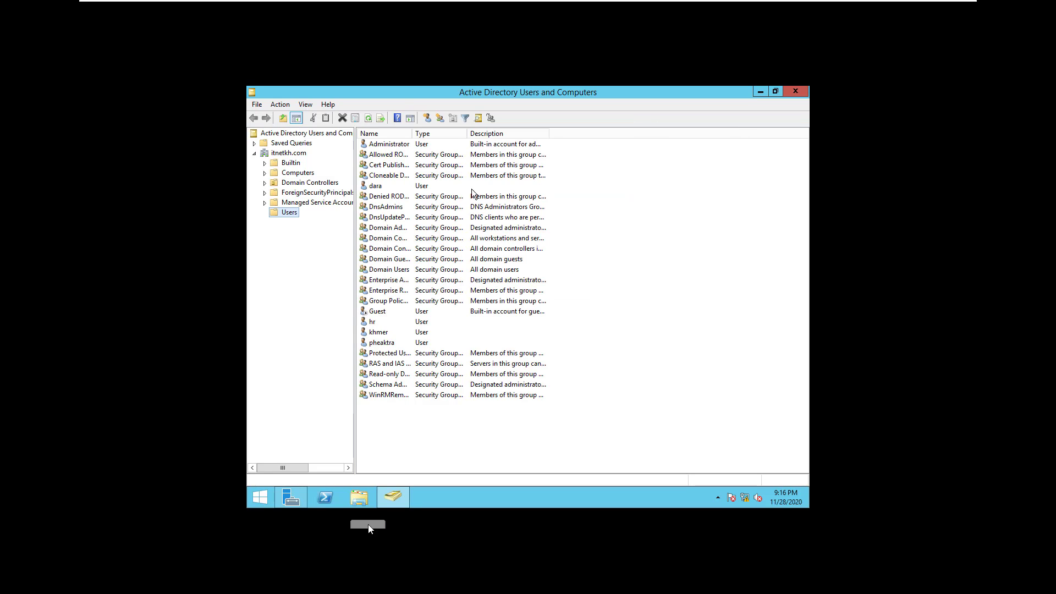
Examine the hr account and the other custom user accounts in the itnetkh.com domain's Users container
{"action": "left_click", "coordinate": [406, 343]}
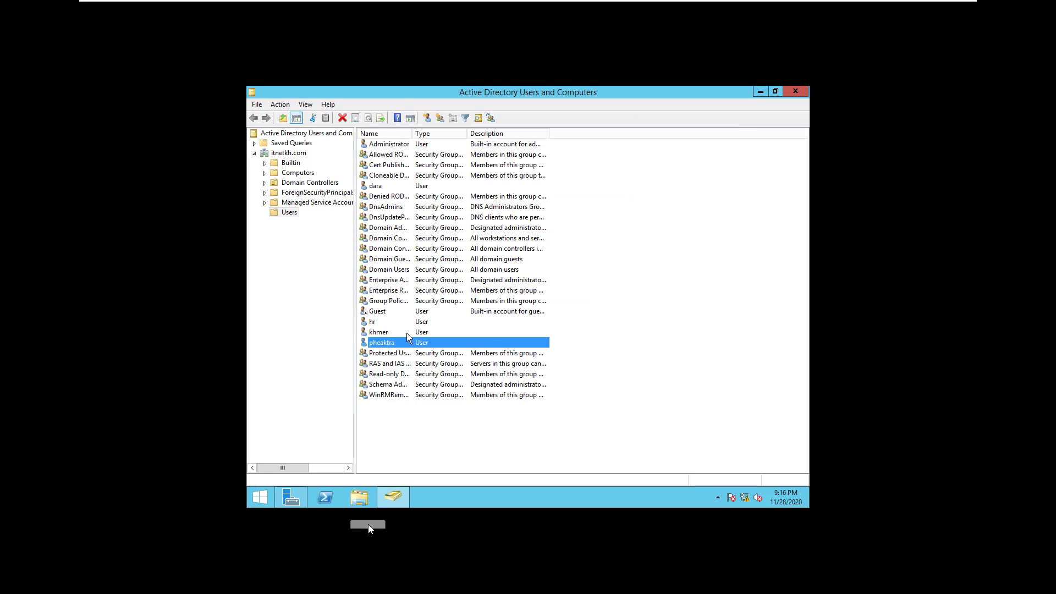
{"action": "left_click", "coordinate": [408, 333]}
{"action": "left_click", "coordinate": [414, 186]}
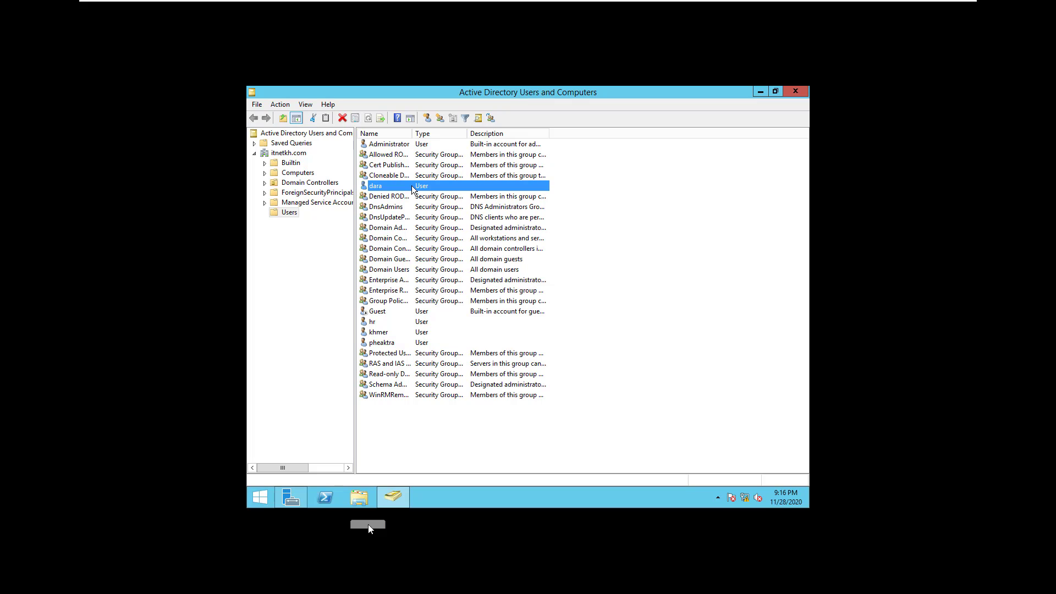
{"action": "left_click", "coordinate": [408, 321]}
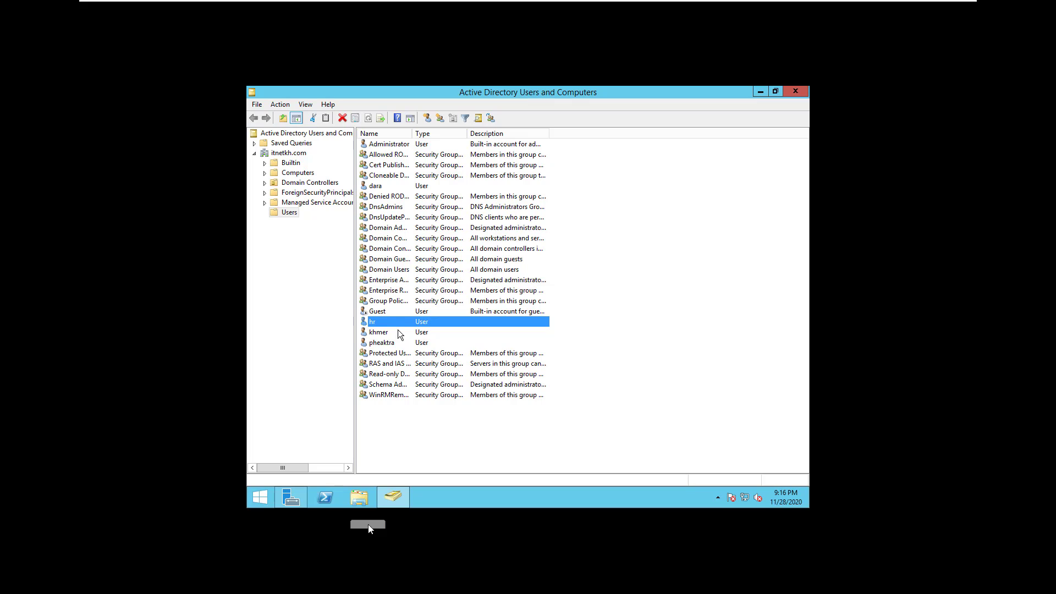
{"action": "left_click", "coordinate": [398, 333]}
{"action": "left_click", "coordinate": [405, 344]}
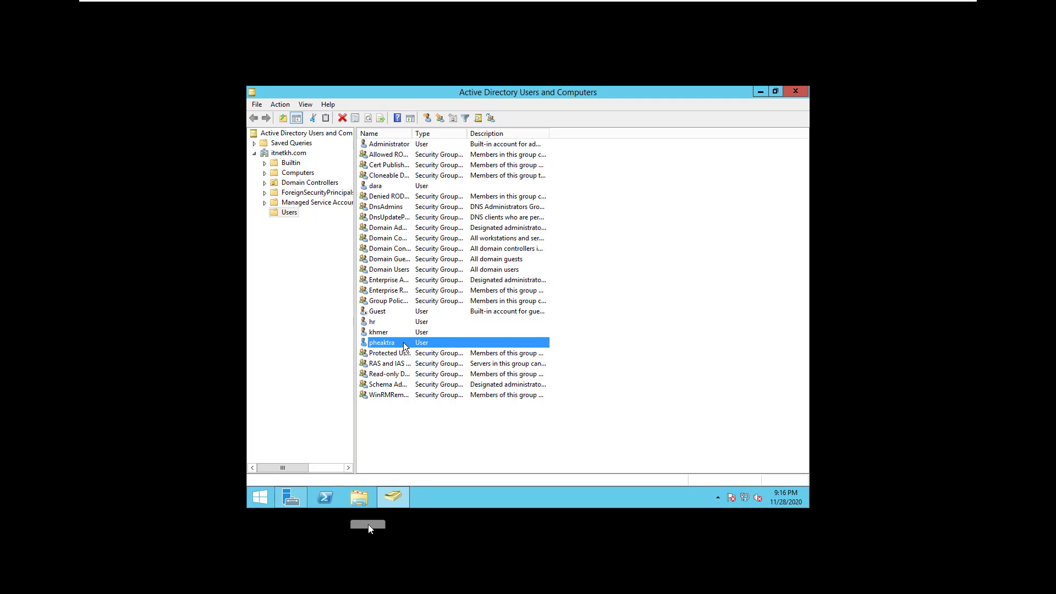
{"action": "left_click", "coordinate": [405, 190]}
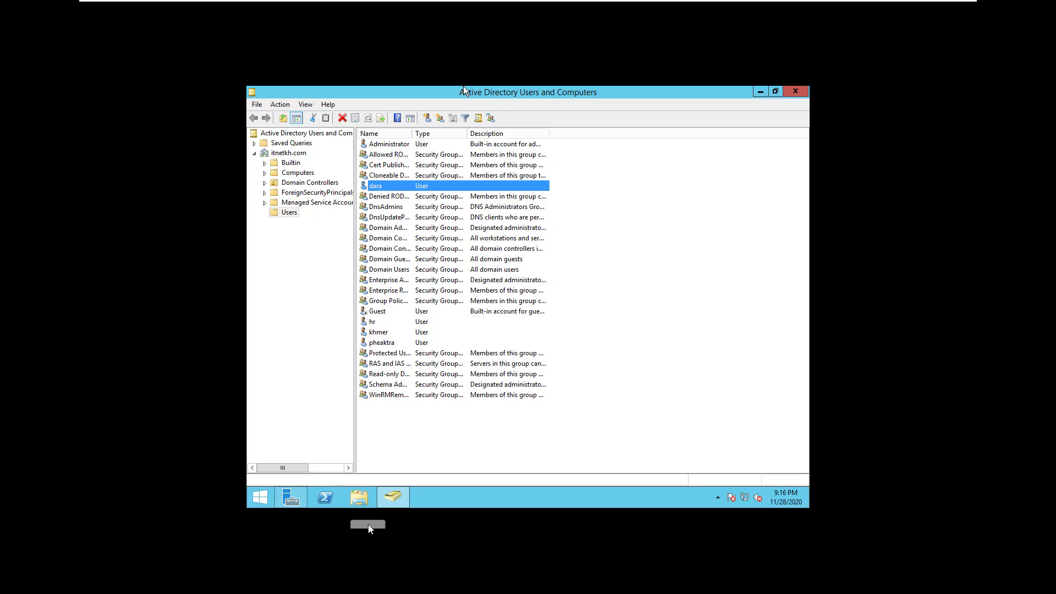
{"action": "left_click", "coordinate": [397, 190]}
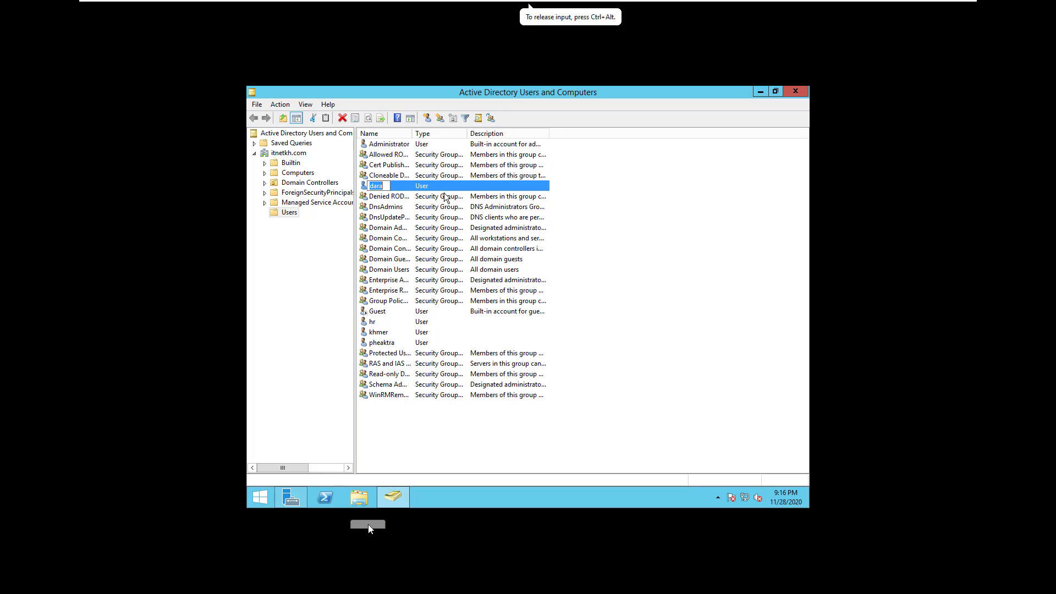
Return to the win10-lab virtual machine and look at the it dataset in the FreeNAS pools list
{"action": "mouse_move", "coordinate": [529, 88]}
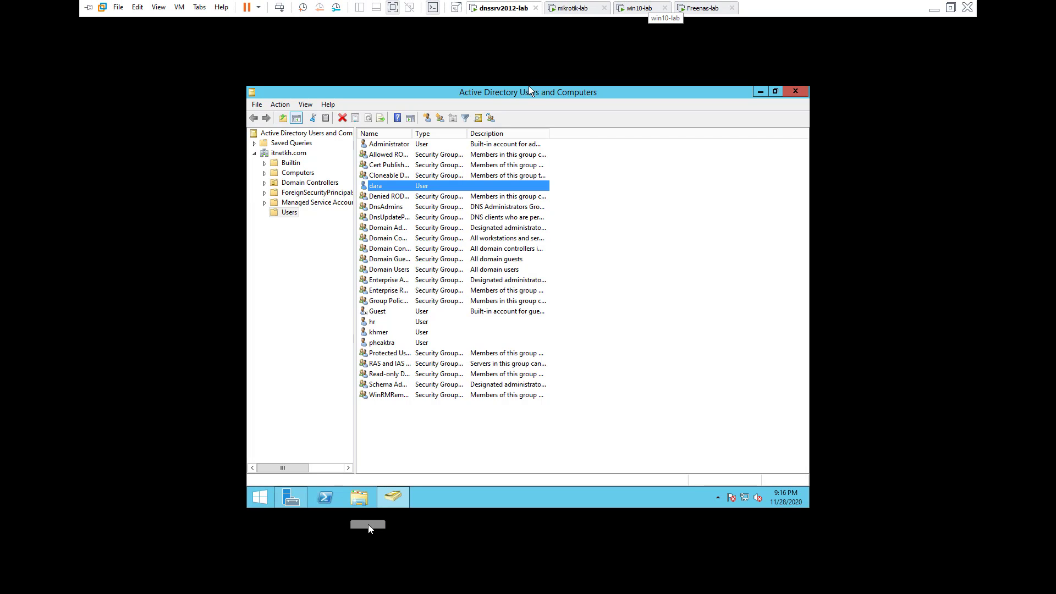
{"action": "left_click", "coordinate": [641, 7]}
{"action": "key", "text": "Down"}
{"action": "key", "text": "Down"}
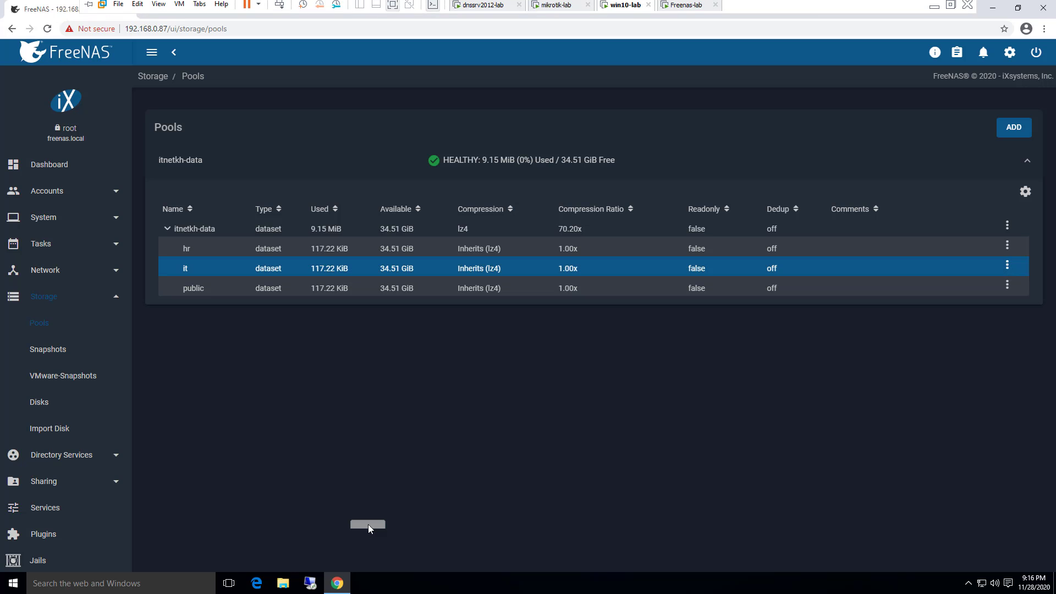
{"action": "key", "text": "Up"}
{"action": "key", "text": "Up"}
{"action": "key", "text": "Down"}
{"action": "key", "text": "Down"}
{"action": "key", "text": "Up"}
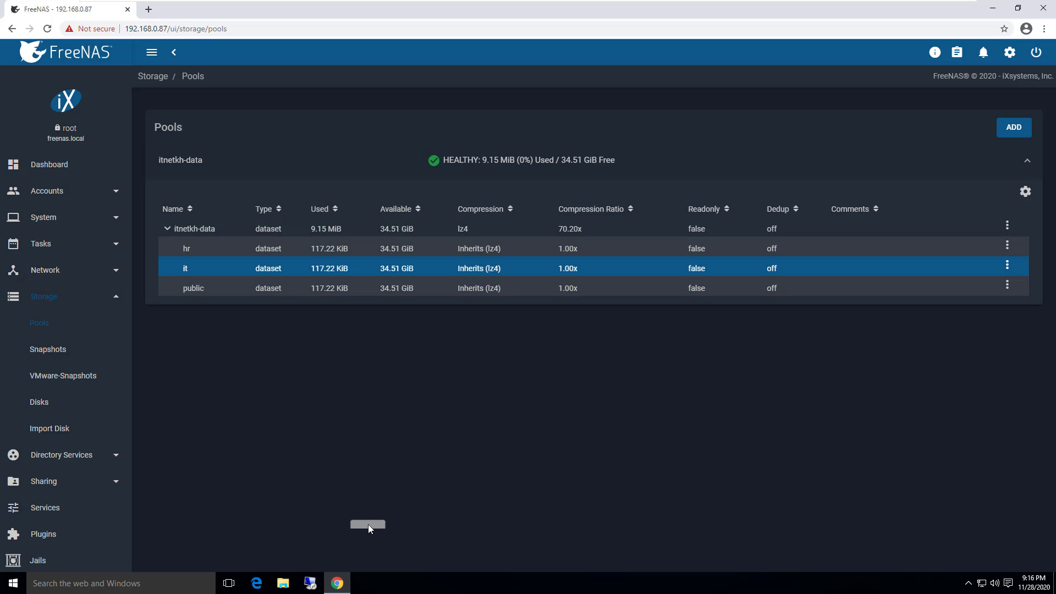
{"action": "key", "text": "Up"}
{"action": "key", "text": "Down"}
{"action": "key", "text": "Down"}
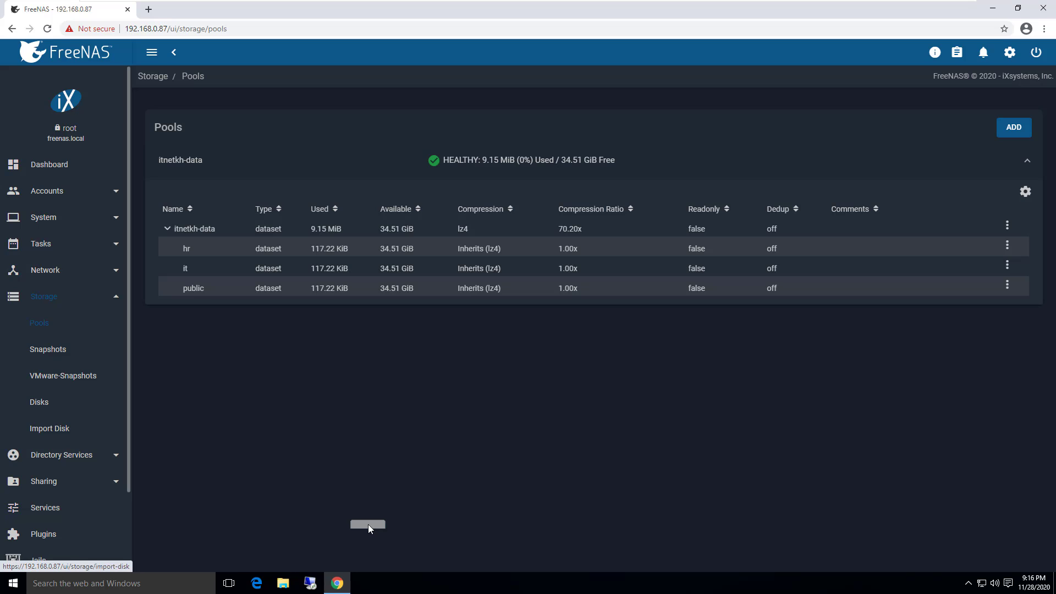
Open the Windows (SMB) shares list, then check the SMB service's running state and automatic start in the services list
{"action": "scroll", "coordinate": [61, 426], "scroll_direction": "down", "scroll_amount": 1}
{"action": "left_click", "coordinate": [55, 426]}
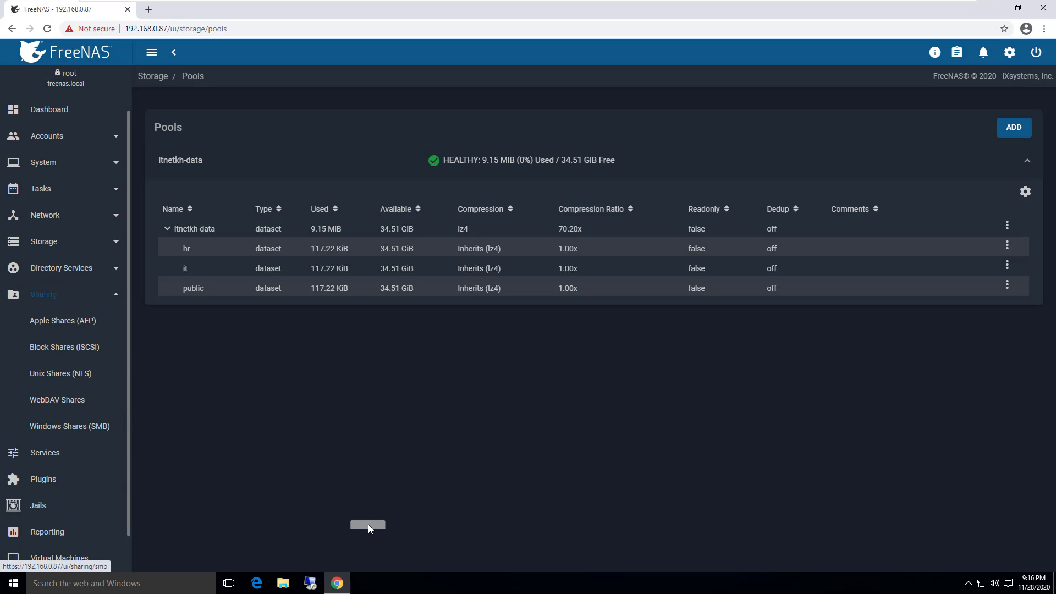
{"action": "key", "text": "Return"}
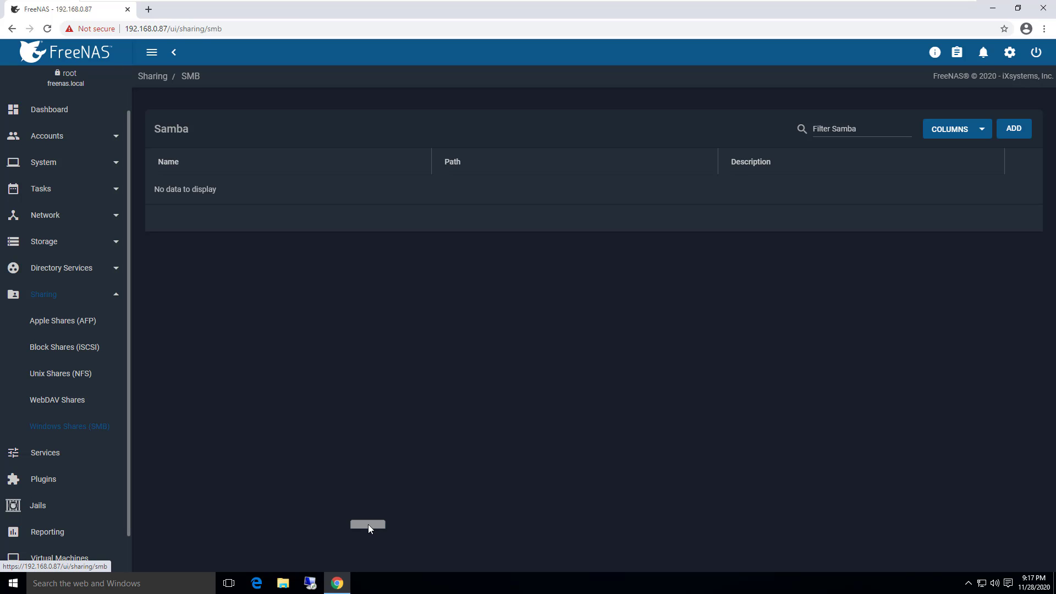
{"action": "key", "text": "Tab"}
{"action": "key", "text": "Return"}
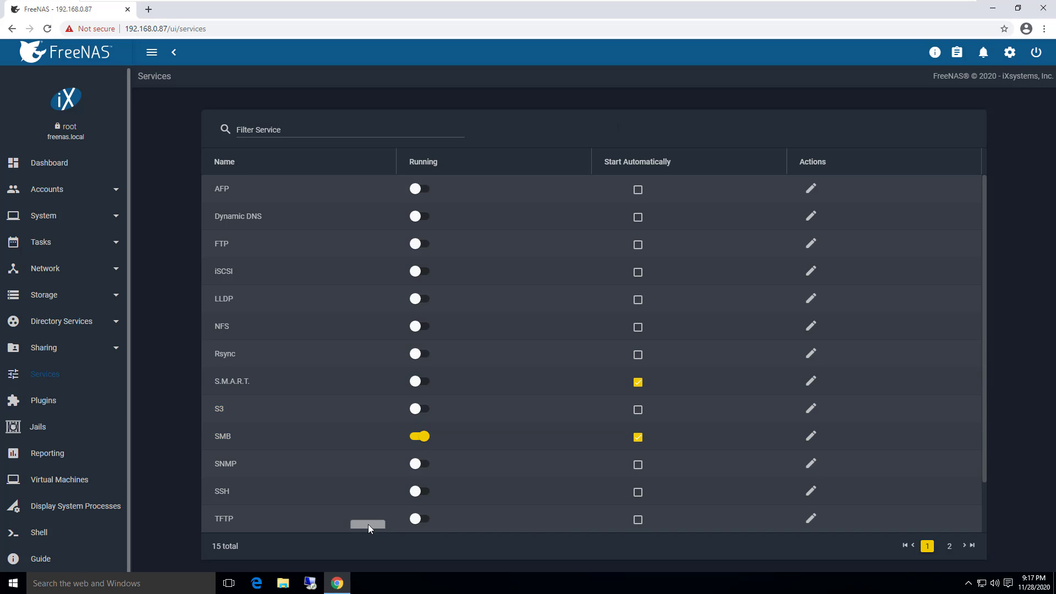
Add a Windows (SMB) share for the path /mnt/itnetkh-data/hr and choose to configure its dataset permissions immediately
{"action": "left_click", "coordinate": [44, 347]}
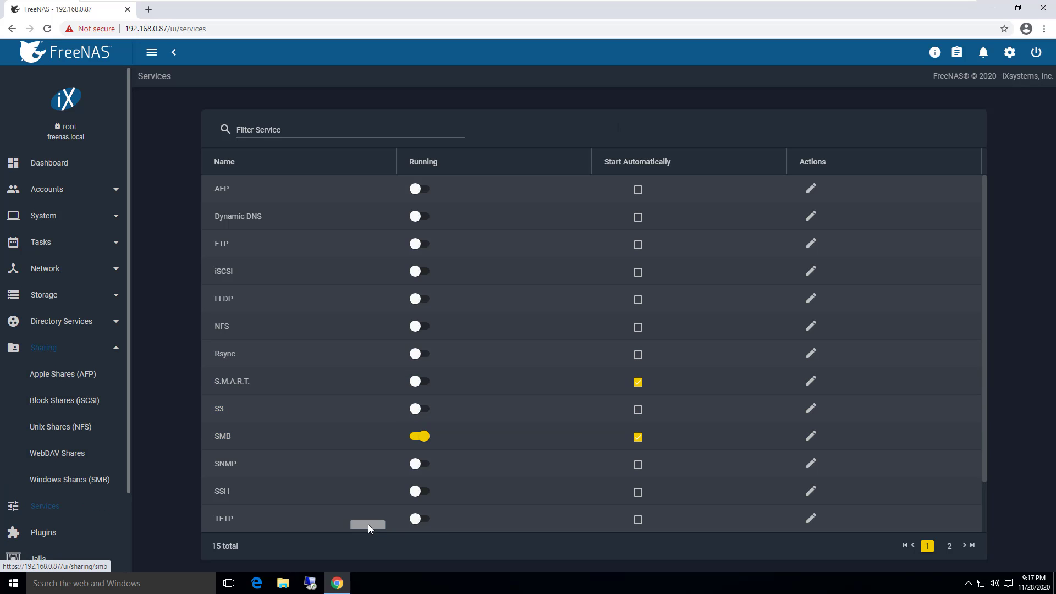
{"action": "key", "text": "Return"}
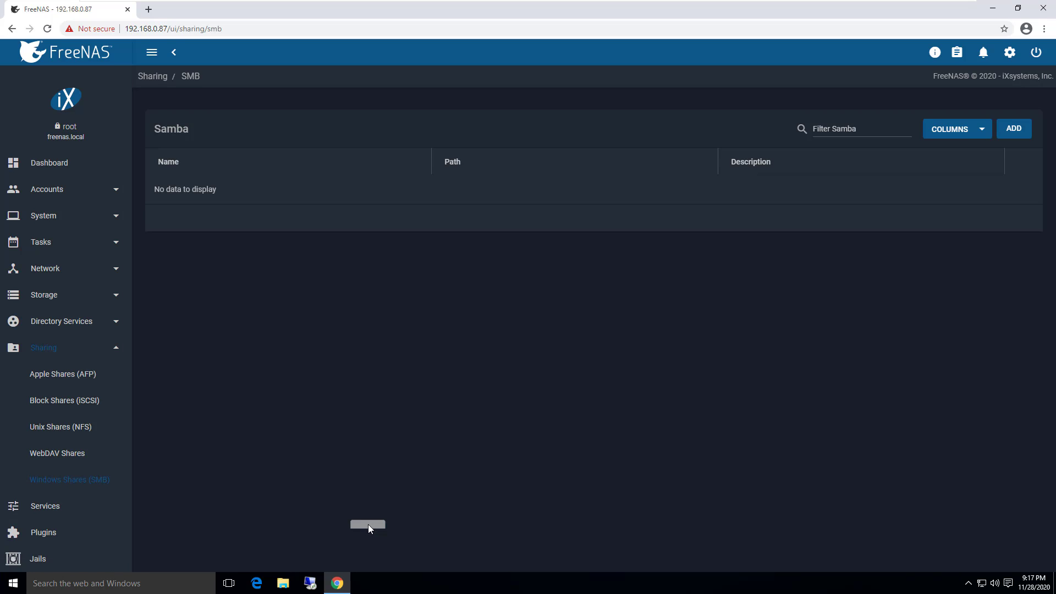
{"action": "key", "text": "Return"}
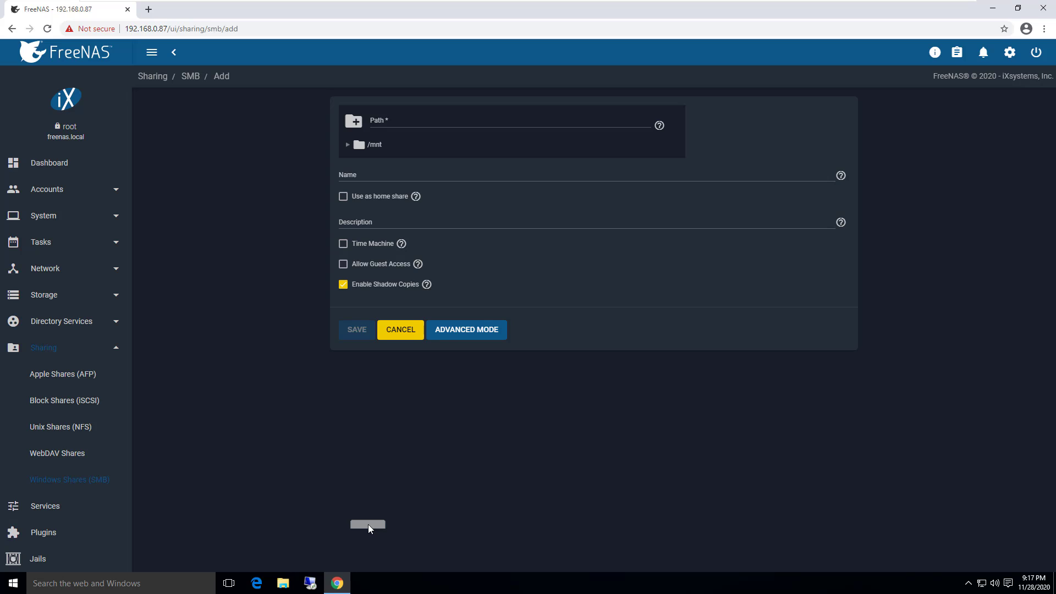
{"action": "left_click", "coordinate": [348, 144]}
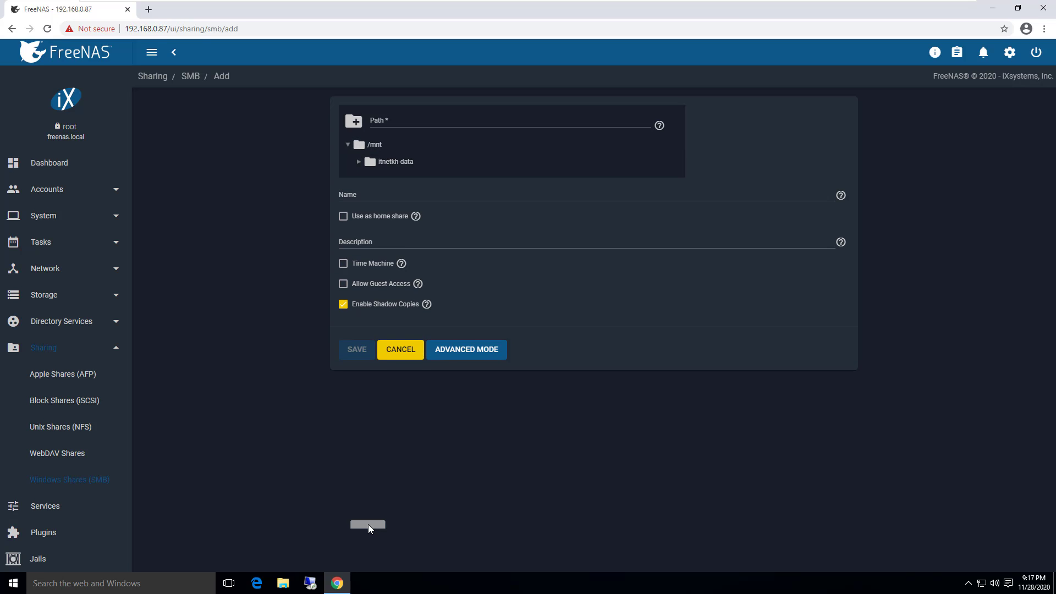
{"action": "left_click", "coordinate": [359, 162]}
{"action": "left_click", "coordinate": [386, 179]}
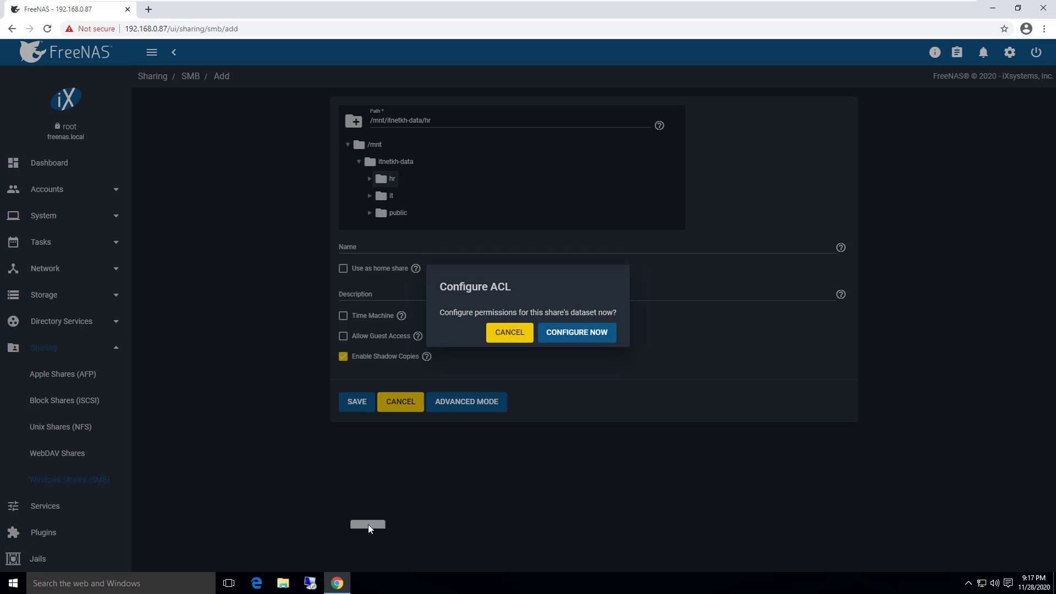
{"action": "key", "text": "Return"}
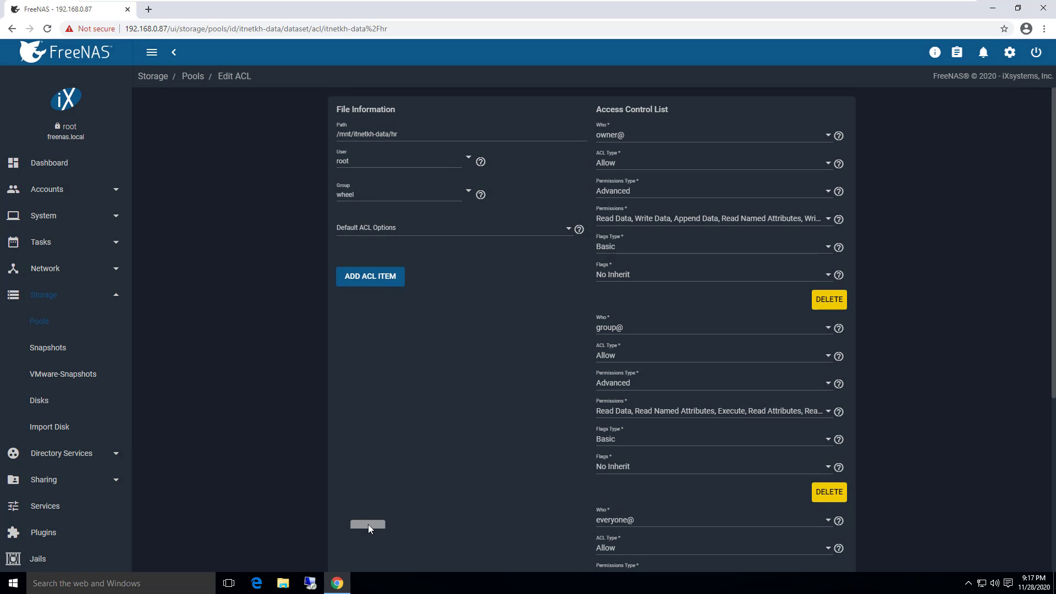
Remove the group@ and everyone@ entries from the hr dataset's ACL and set its user to ITNETKH\hr
{"action": "scroll", "coordinate": [369, 529], "scroll_direction": "down", "scroll_amount": 4}
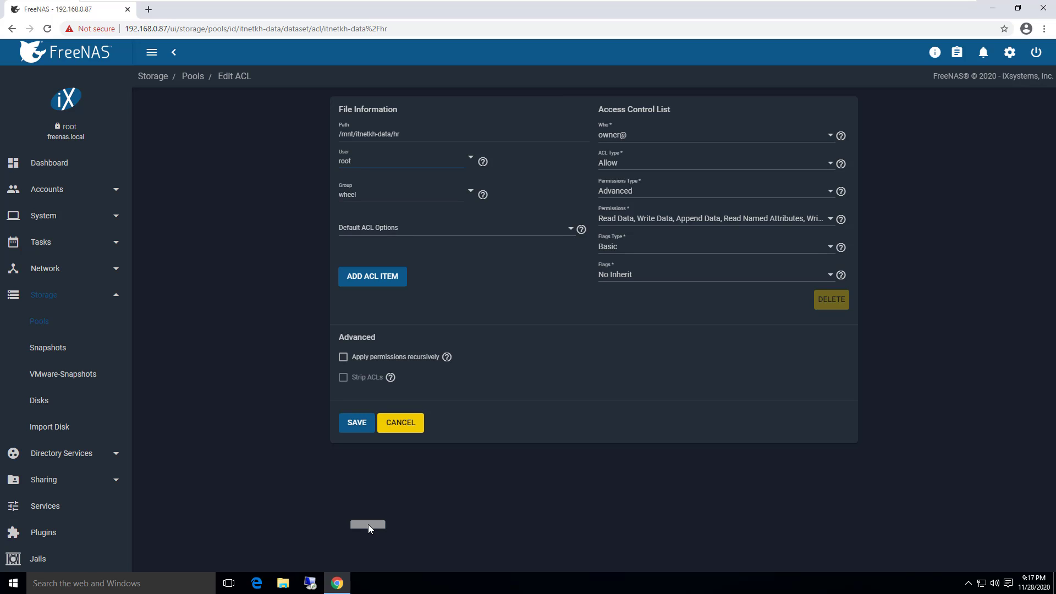
{"action": "left_click", "coordinate": [471, 157]}
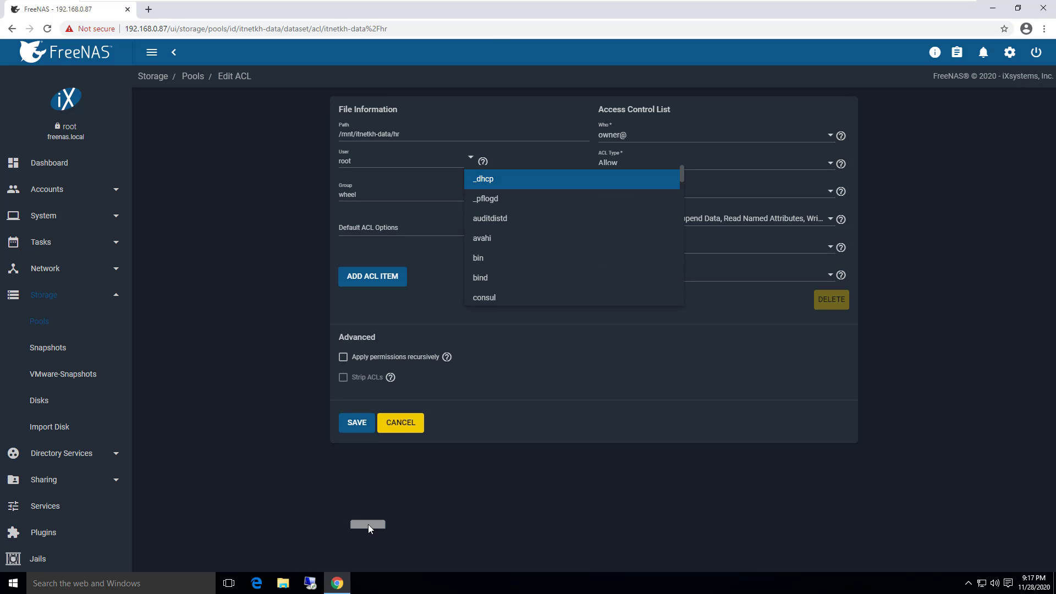
{"action": "scroll", "coordinate": [528, 218], "scroll_direction": "down", "scroll_amount": 2}
{"action": "key", "text": "Down"}
{"action": "key", "text": "Down"}
{"action": "key", "text": "Down"}
{"action": "key", "text": "Down"}
{"action": "key", "text": "Down"}
{"action": "key", "text": "Down"}
{"action": "key", "text": "Down"}
{"action": "key", "text": "Down"}
{"action": "key", "text": "Down"}
{"action": "key", "text": "Down"}
{"action": "key", "text": "Down"}
{"action": "key", "text": "Down"}
{"action": "key", "text": "Down"}
{"action": "key", "text": "Down"}
{"action": "key", "text": "Down"}
{"action": "key", "text": "Down"}
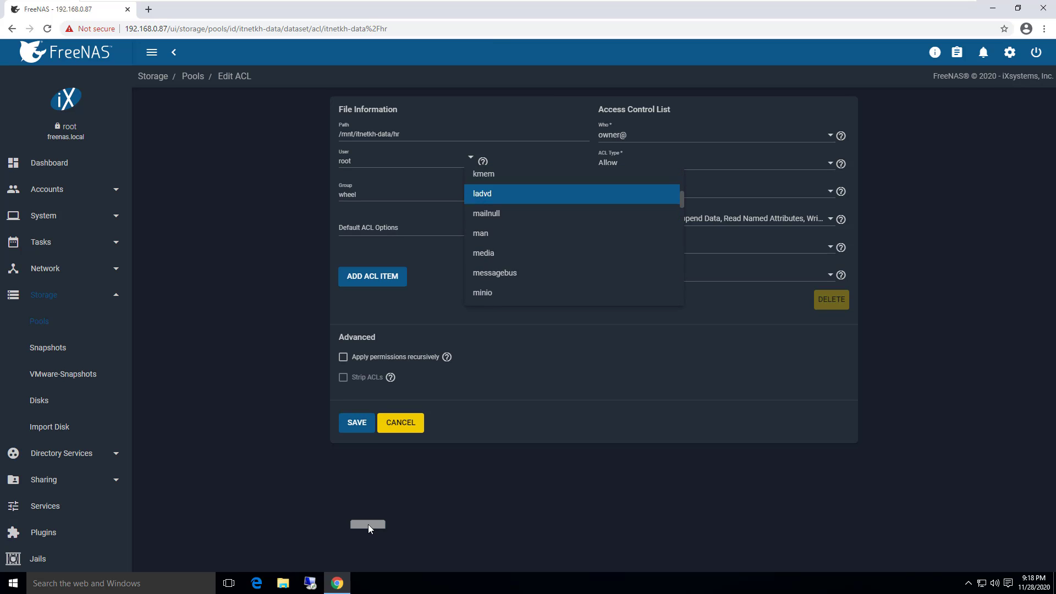
{"action": "key", "text": "Down"}
{"action": "key", "text": "Down"}
{"action": "key", "text": "Down"}
{"action": "key", "text": "Down"}
{"action": "key", "text": "Down"}
{"action": "key", "text": "Down"}
{"action": "key", "text": "Down"}
{"action": "key", "text": "Down"}
{"action": "key", "text": "Down"}
{"action": "key", "text": "Down"}
{"action": "key", "text": "Down"}
{"action": "key", "text": "Down"}
{"action": "key", "text": "Down"}
{"action": "key", "text": "Down"}
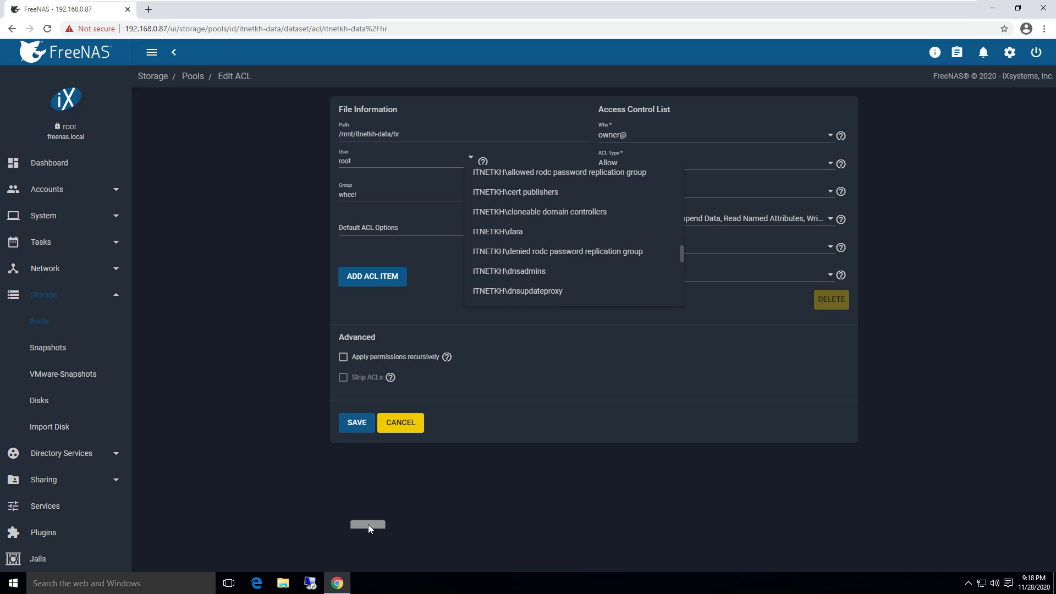
{"action": "key", "text": "Down"}
{"action": "key", "text": "Down"}
{"action": "key", "text": "Down"}
{"action": "key", "text": "Down"}
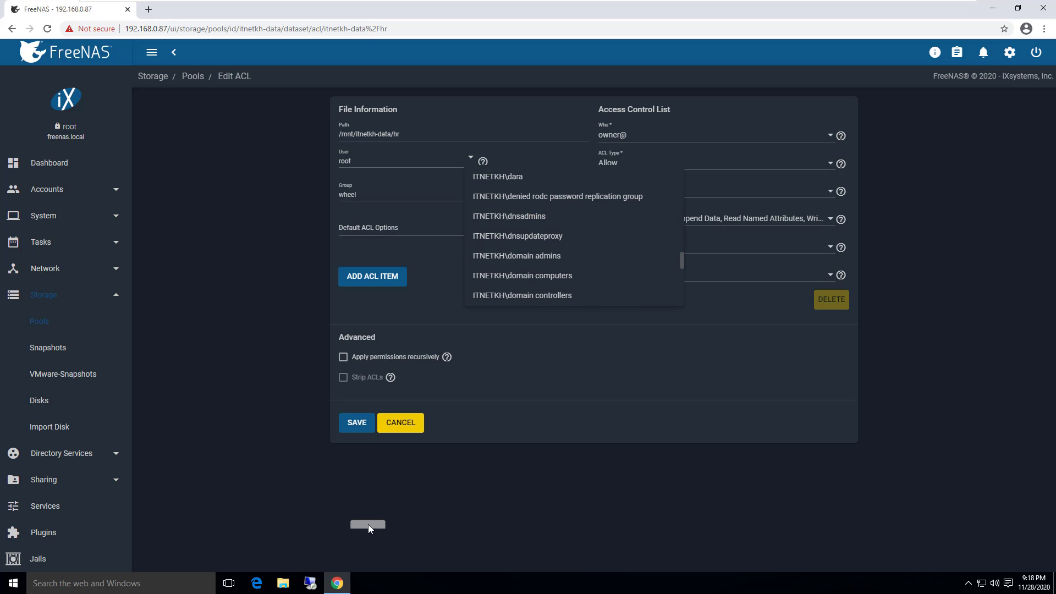
{"action": "key", "text": "Down"}
{"action": "key", "text": "Down"}
{"action": "key", "text": "Down"}
{"action": "key", "text": "Down"}
{"action": "key", "text": "Down"}
{"action": "key", "text": "Down"}
{"action": "key", "text": "Down"}
{"action": "key", "text": "Down"}
{"action": "key", "text": "Down"}
{"action": "key", "text": "Down"}
{"action": "key", "text": "Down"}
{"action": "key", "text": "Down"}
{"action": "key", "text": "Down"}
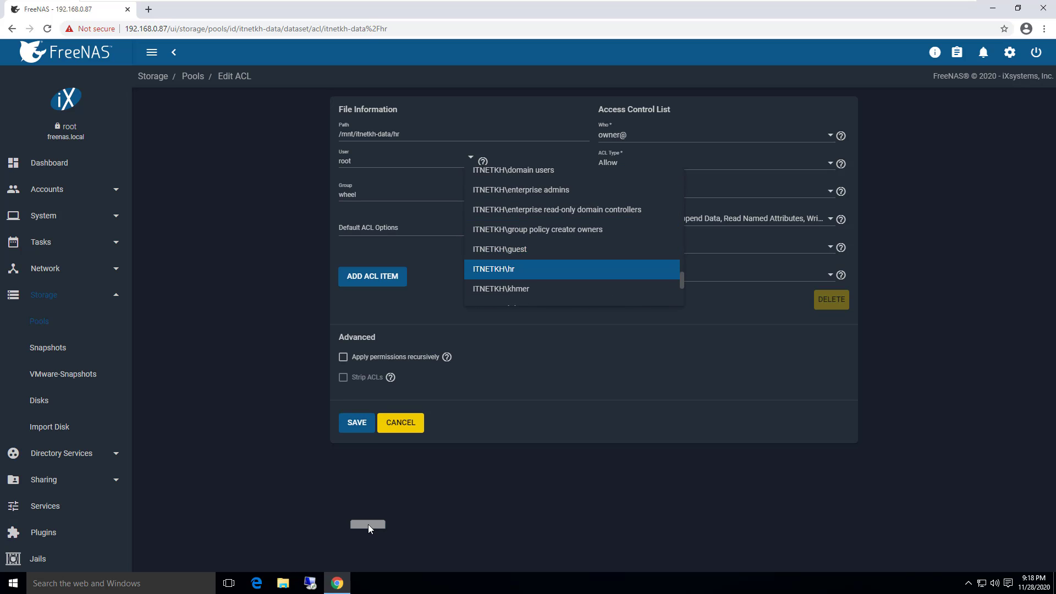
{"action": "key", "text": "Return"}
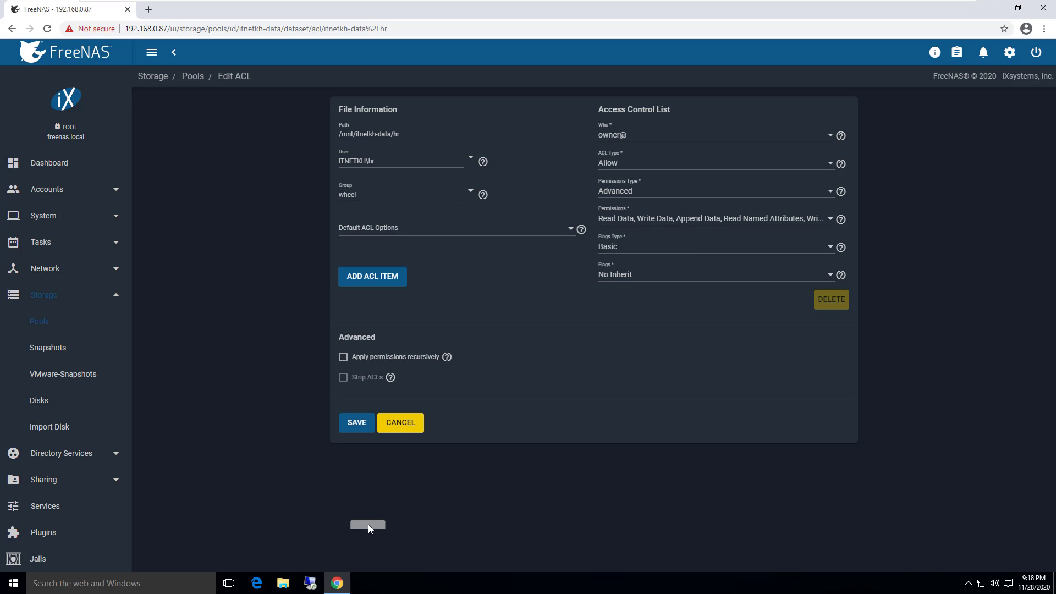
Set the hr dataset's group to ITNETKH\domain users
{"action": "left_click", "coordinate": [470, 191]}
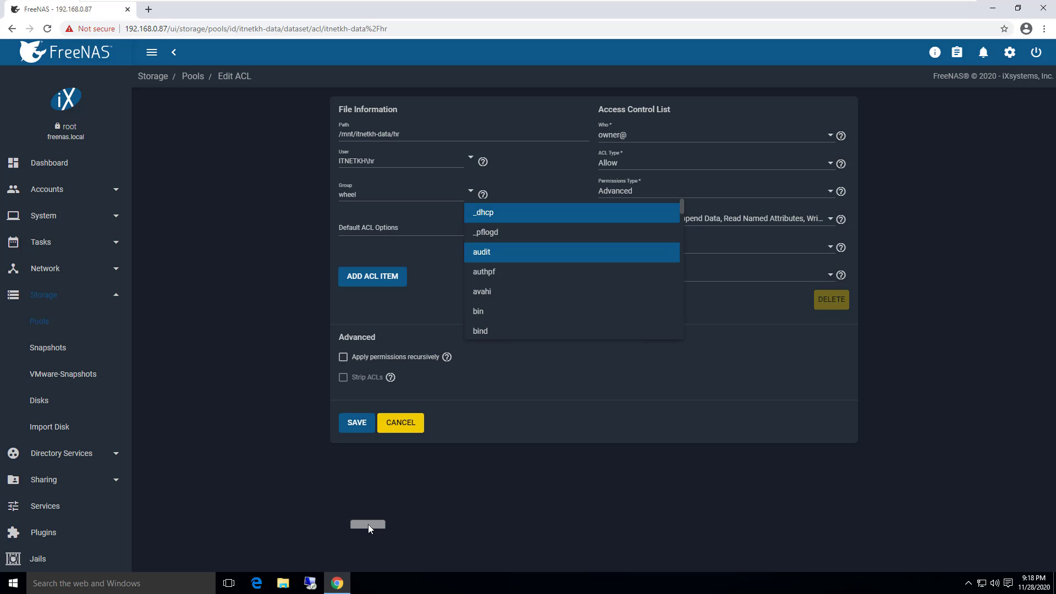
{"action": "scroll", "coordinate": [495, 272], "scroll_direction": "down", "scroll_amount": 1}
{"action": "key", "text": "Down"}
{"action": "key", "text": "Down"}
{"action": "key", "text": "Down"}
{"action": "key", "text": "Down"}
{"action": "key", "text": "Down"}
{"action": "key", "text": "Down"}
{"action": "key", "text": "Down"}
{"action": "key", "text": "Down"}
{"action": "key", "text": "Down"}
{"action": "key", "text": "Down"}
{"action": "key", "text": "Down"}
{"action": "key", "text": "Down"}
{"action": "key", "text": "Down"}
{"action": "key", "text": "Down"}
{"action": "key", "text": "Down"}
{"action": "key", "text": "Down"}
{"action": "key", "text": "Down"}
{"action": "key", "text": "Down"}
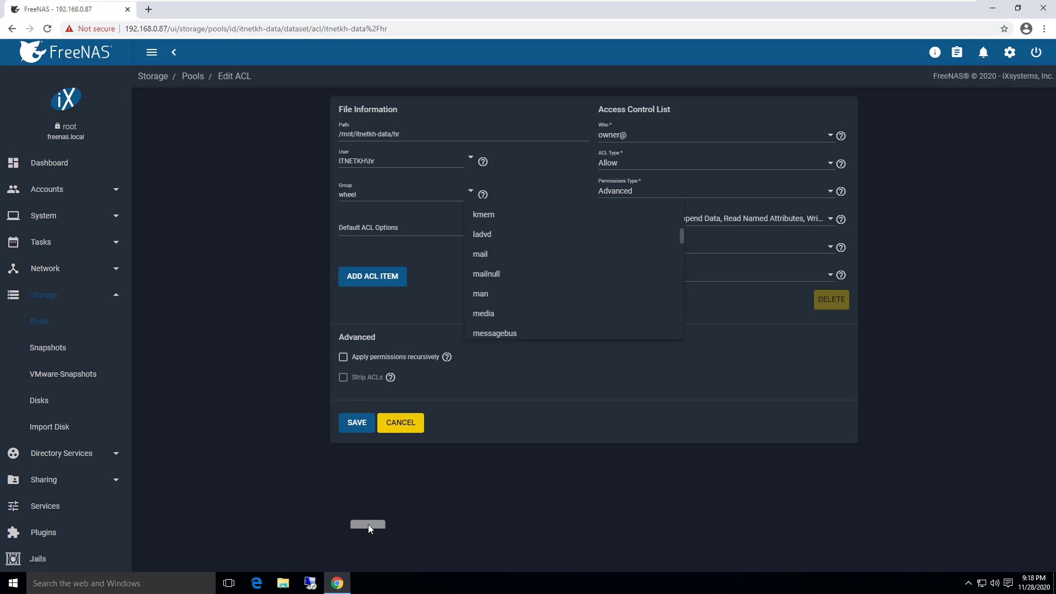
{"action": "key", "text": "Down"}
{"action": "key", "text": "Down"}
{"action": "key", "text": "Down"}
{"action": "key", "text": "Down"}
{"action": "key", "text": "Down"}
{"action": "key", "text": "Down"}
{"action": "key", "text": "Down"}
{"action": "key", "text": "Down"}
{"action": "key", "text": "Down"}
{"action": "key", "text": "Down"}
{"action": "key", "text": "Down"}
{"action": "key", "text": "Down"}
{"action": "key", "text": "Down"}
{"action": "key", "text": "Down"}
{"action": "key", "text": "Down"}
{"action": "key", "text": "Down"}
{"action": "key", "text": "Down"}
{"action": "key", "text": "Down"}
{"action": "key", "text": "Down"}
{"action": "key", "text": "Down"}
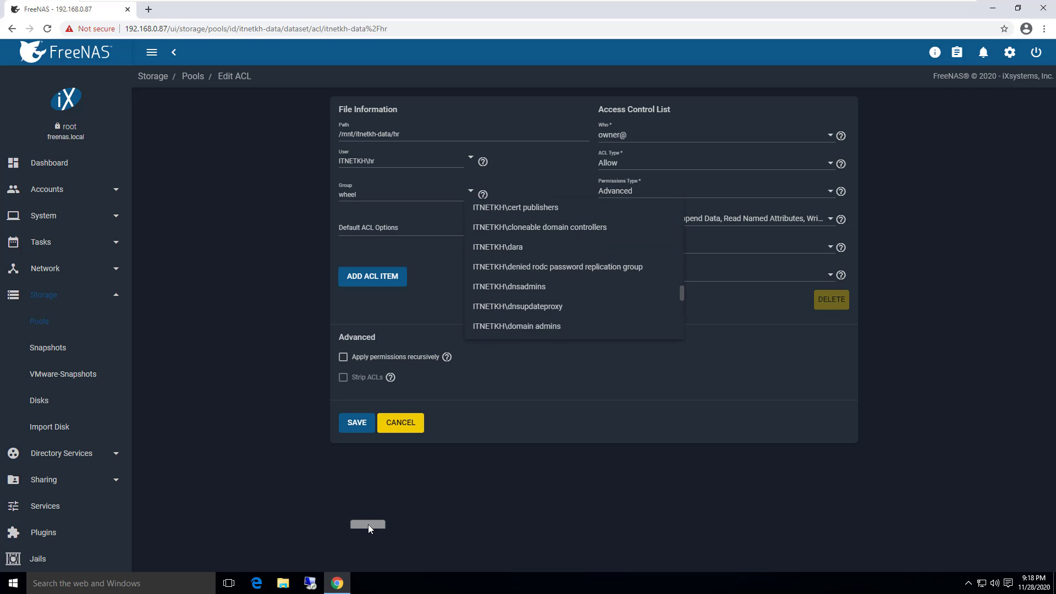
{"action": "key", "text": "Down"}
{"action": "key", "text": "Down"}
{"action": "key", "text": "Down"}
{"action": "key", "text": "Down"}
{"action": "key", "text": "Down"}
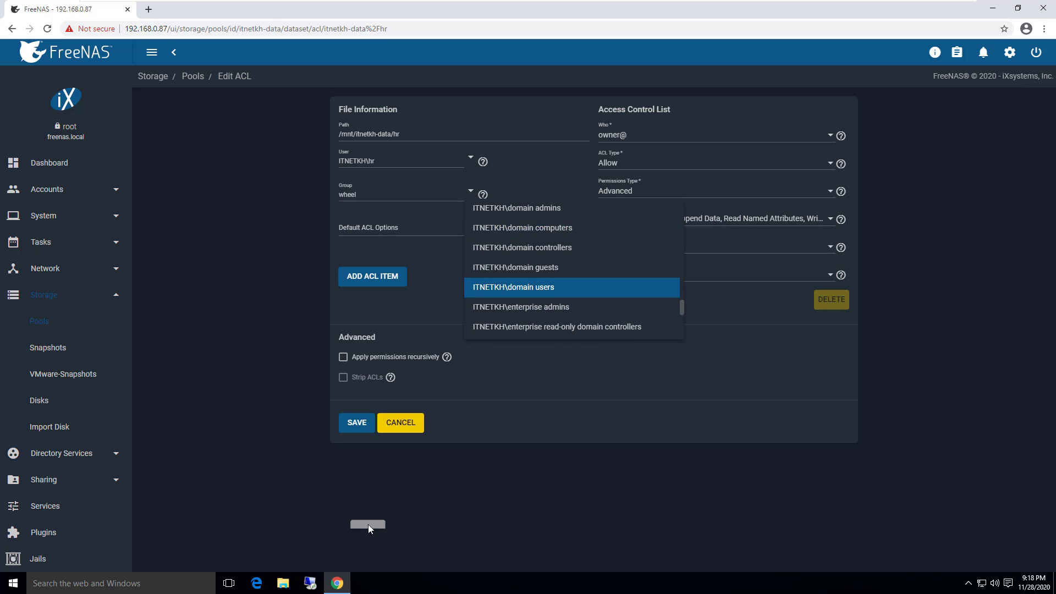
{"action": "key", "text": "Return"}
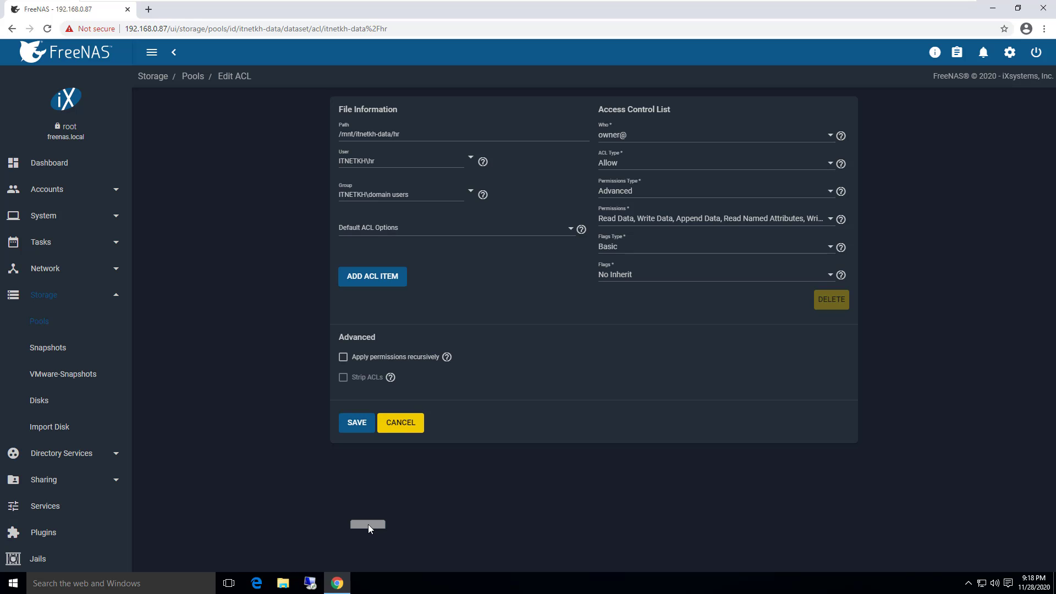
Set the hr dataset's default ACL option to RESTRICTED
{"action": "key", "text": "Tab"}
{"action": "key", "text": "space"}
{"action": "key", "text": "Down"}
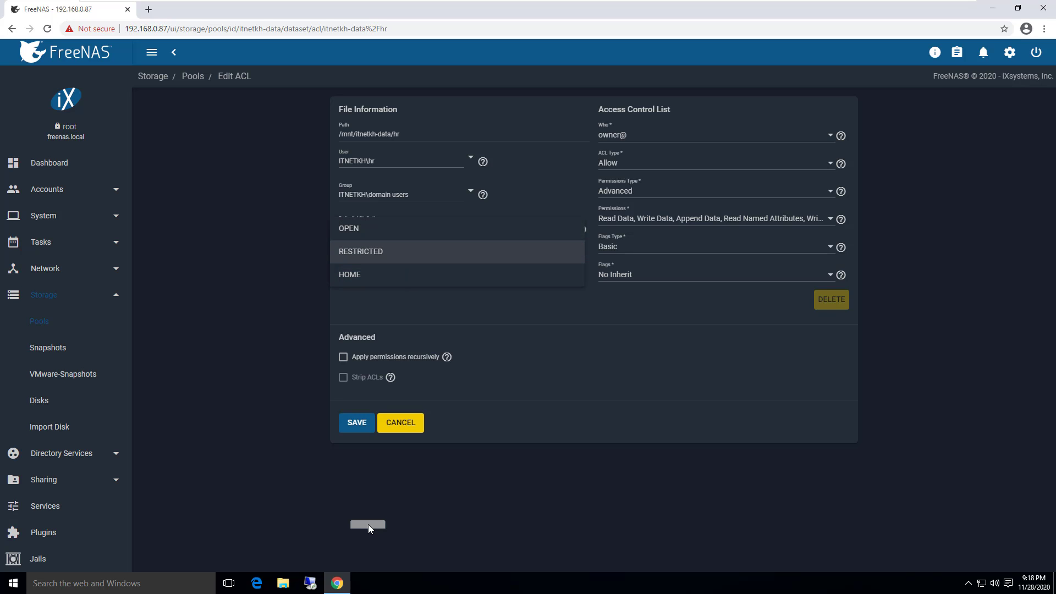
{"action": "key", "text": "Return"}
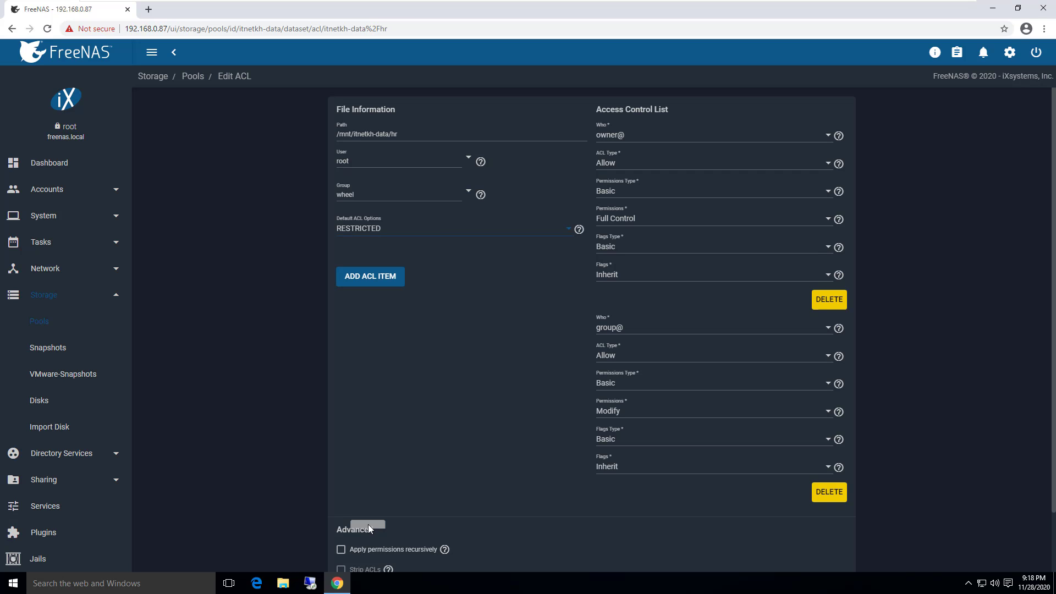
Keep the flags of the owner@ and group@ entries set to Inherit and save the hr dataset's ACL
{"action": "left_click", "coordinate": [713, 274]}
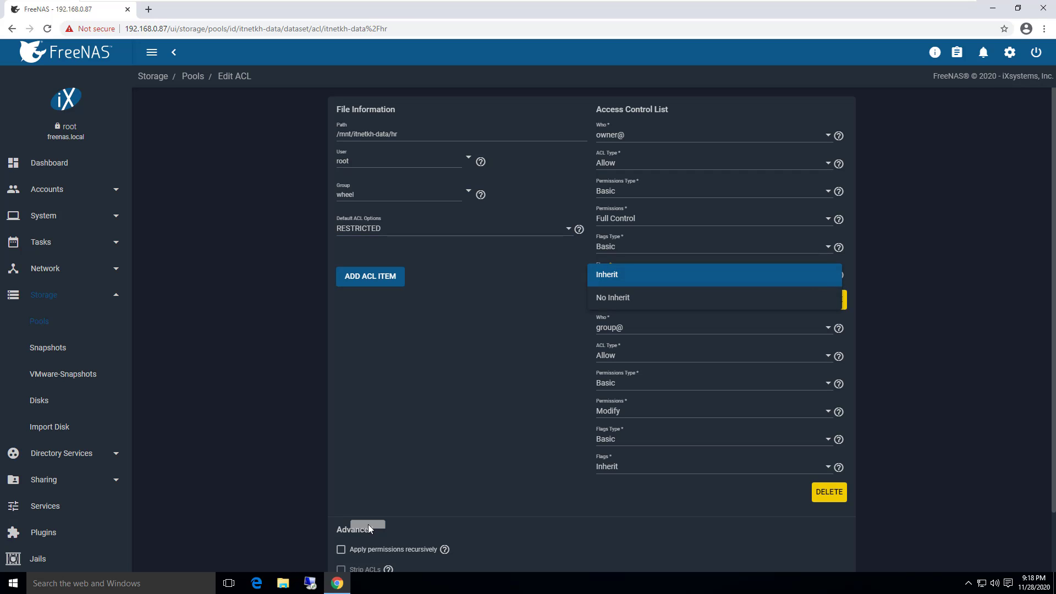
{"action": "left_click", "coordinate": [714, 275]}
{"action": "key", "text": "Tab"}
{"action": "key", "text": "Tab"}
{"action": "key", "text": "Tab"}
{"action": "key", "text": "Tab"}
{"action": "key", "text": "Tab"}
{"action": "key", "text": "Tab"}
{"action": "key", "text": "Tab"}
{"action": "key", "text": "space"}
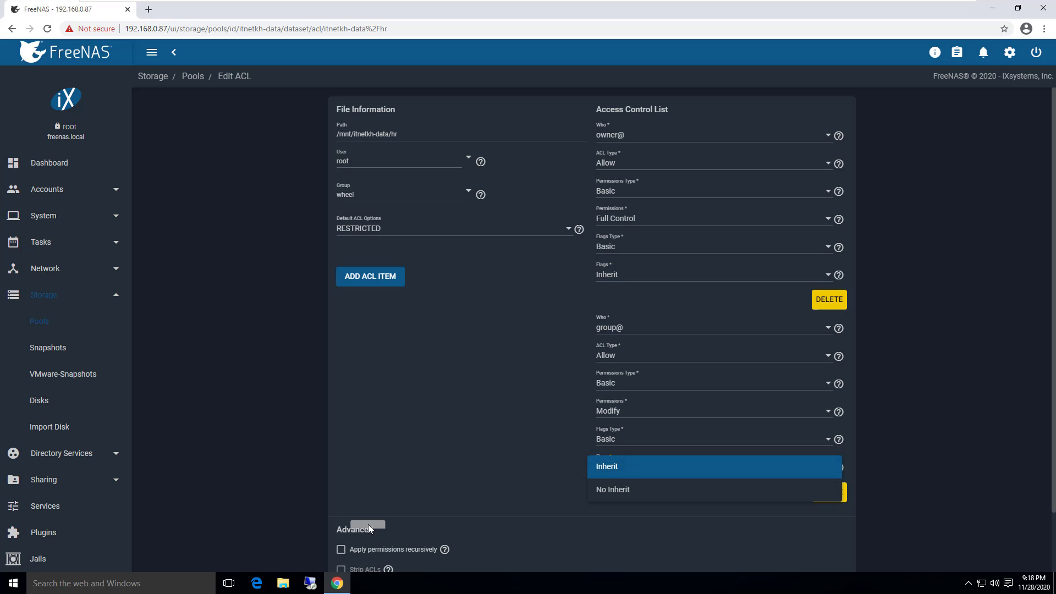
{"action": "key", "text": "Return"}
{"action": "scroll", "coordinate": [369, 529], "scroll_direction": "down", "scroll_amount": 2}
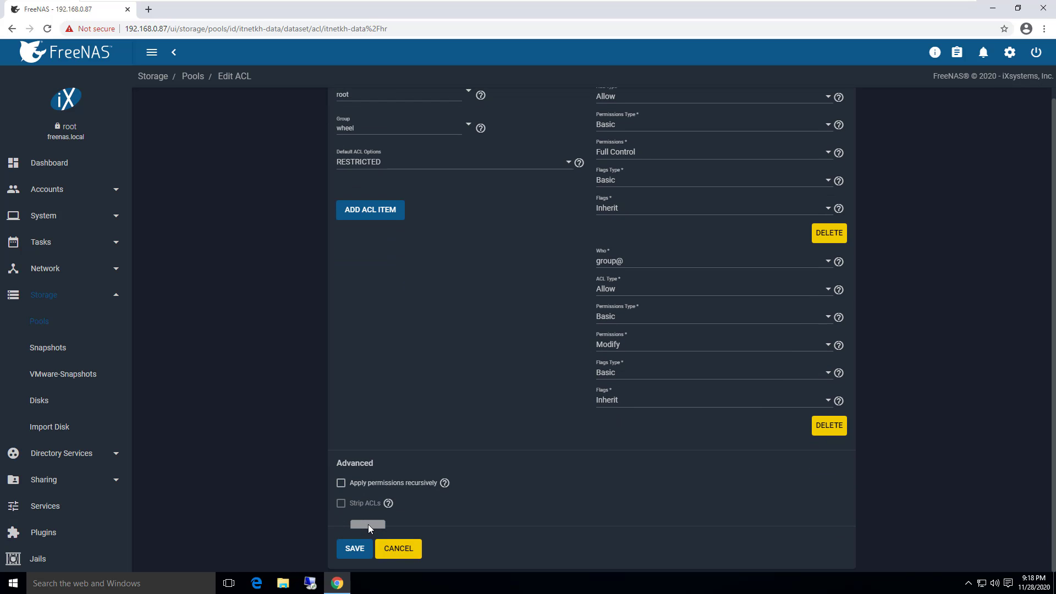
{"action": "key", "text": "Return"}
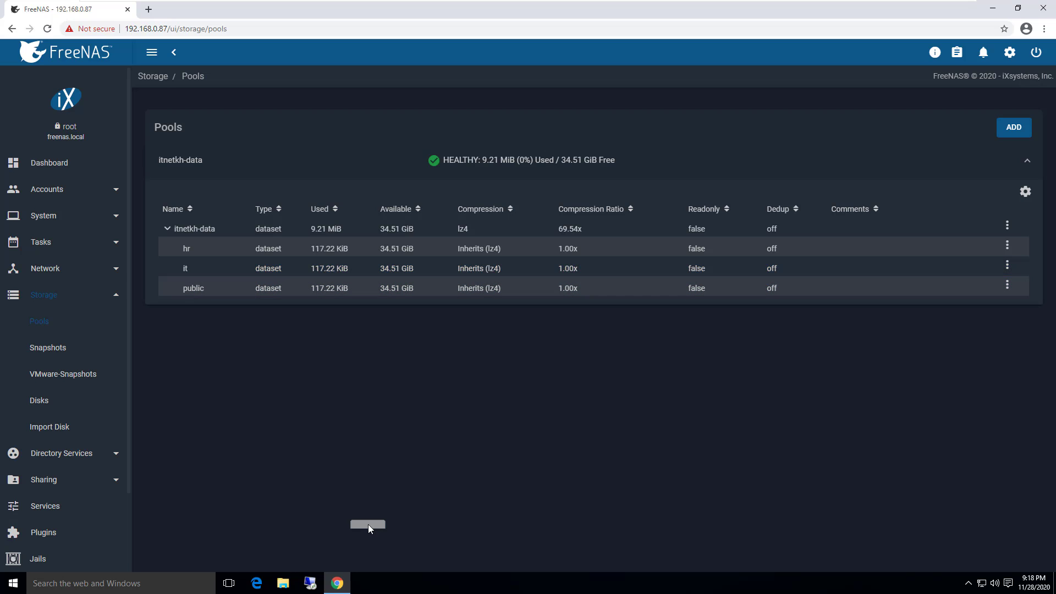
{"action": "key", "text": "super"}
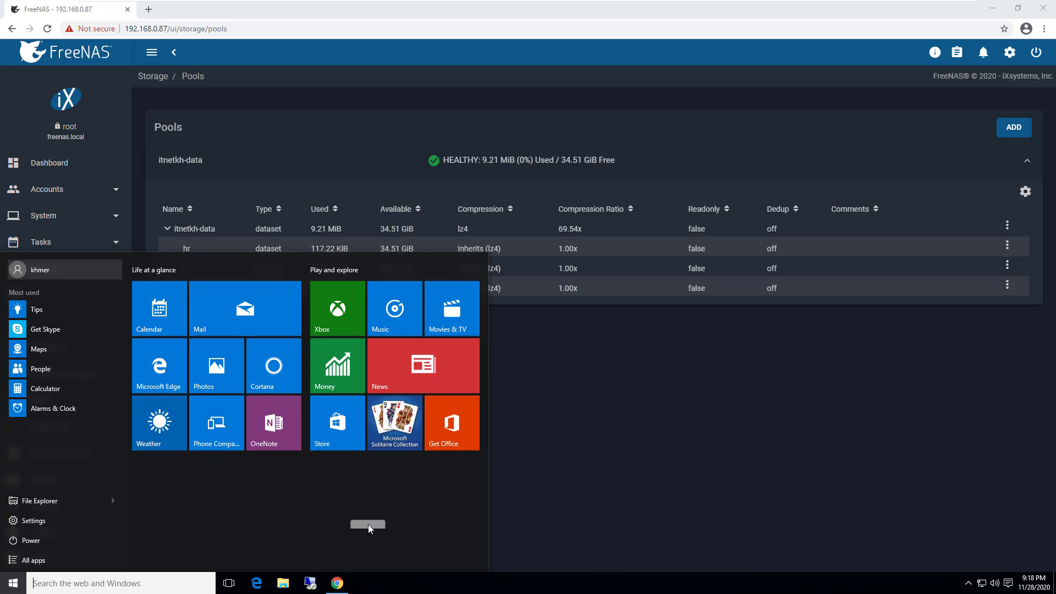
{"action": "key", "text": "super"}
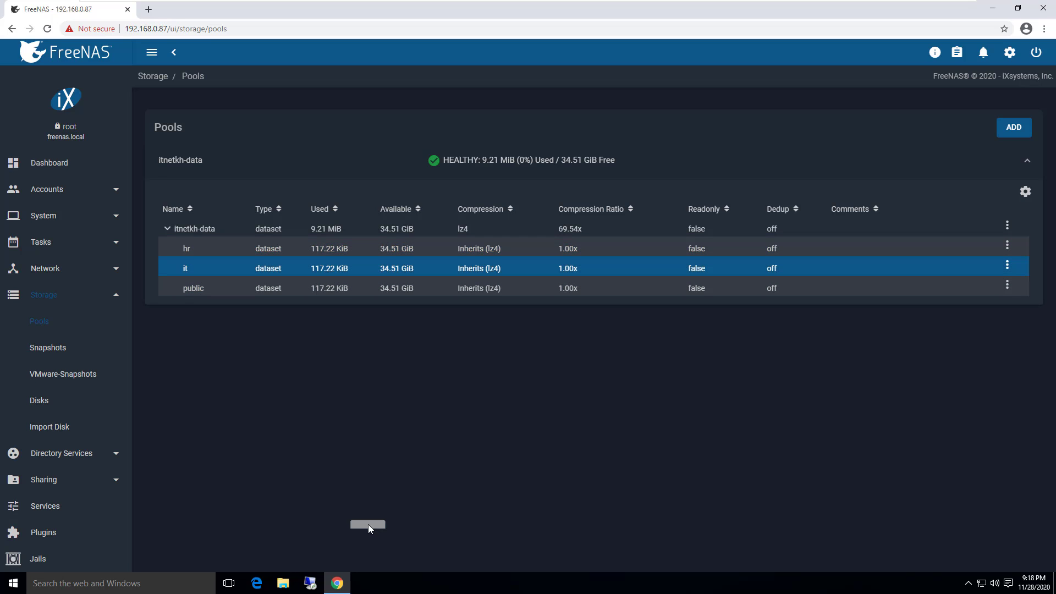
{"action": "left_click", "coordinate": [1007, 265]}
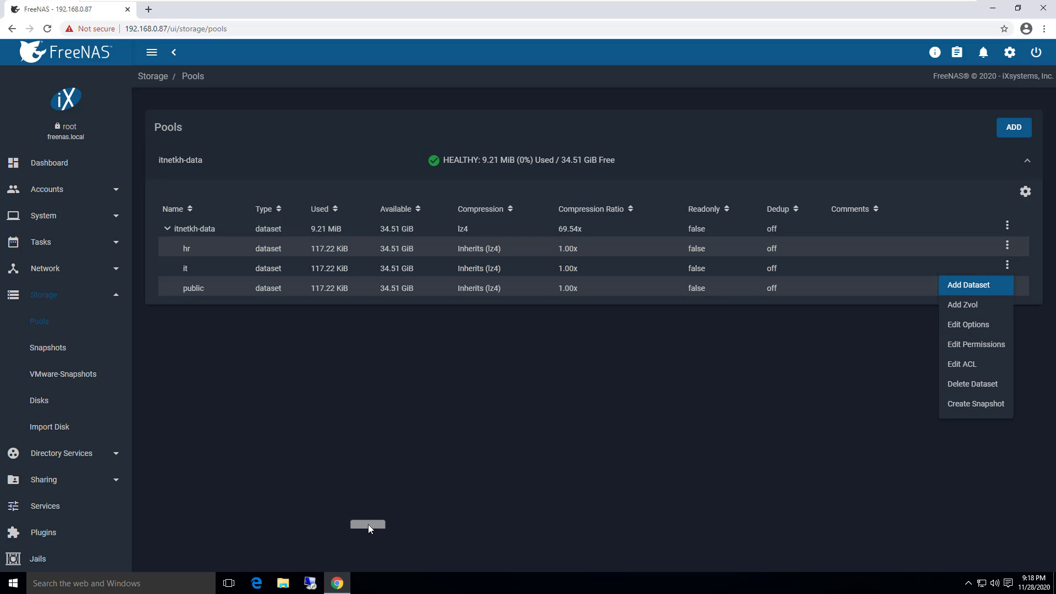
{"action": "left_click", "coordinate": [902, 269]}
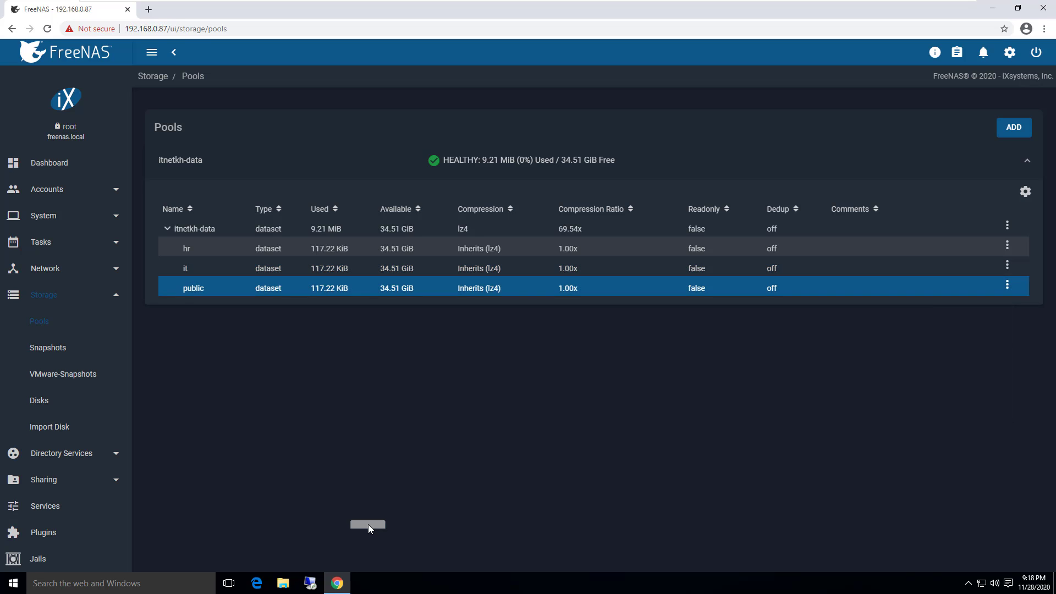
Reopen the Windows (SMB) shares list and look at the hr share's entry
{"action": "scroll", "coordinate": [66, 369], "scroll_direction": "down", "scroll_amount": 2}
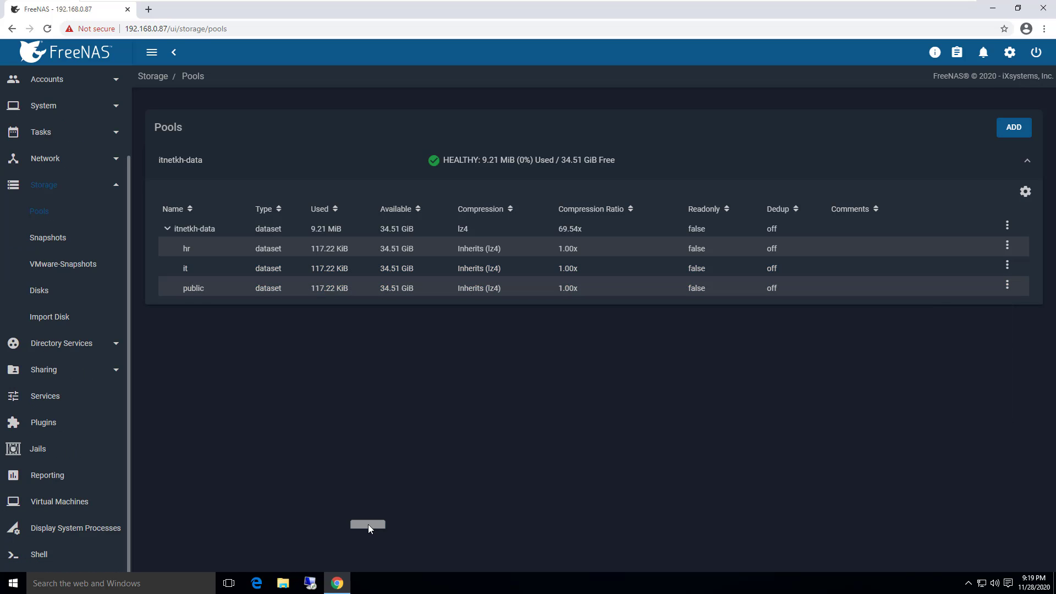
{"action": "left_click", "coordinate": [44, 369]}
{"action": "key", "text": "Tab"}
{"action": "key", "text": "Tab"}
{"action": "key", "text": "Tab"}
{"action": "key", "text": "Tab"}
{"action": "key", "text": "Tab"}
{"action": "key", "text": "Return"}
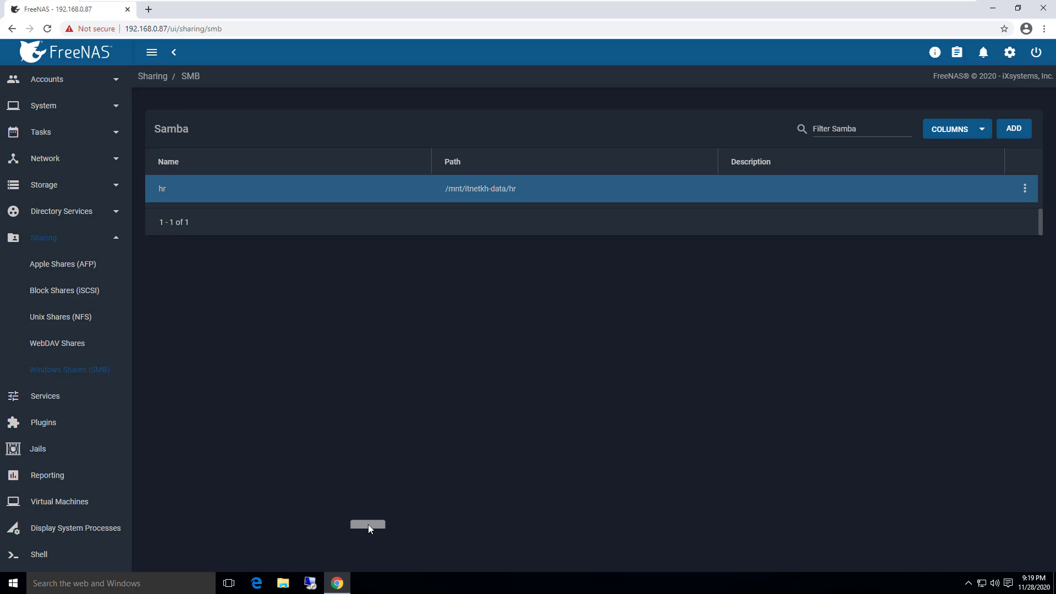
Add an SMB share for the path /mnt/itnetkh-data/it, save it and choose to configure its dataset's ACL now
{"action": "key", "text": "Tab"}
{"action": "key", "text": "Return"}
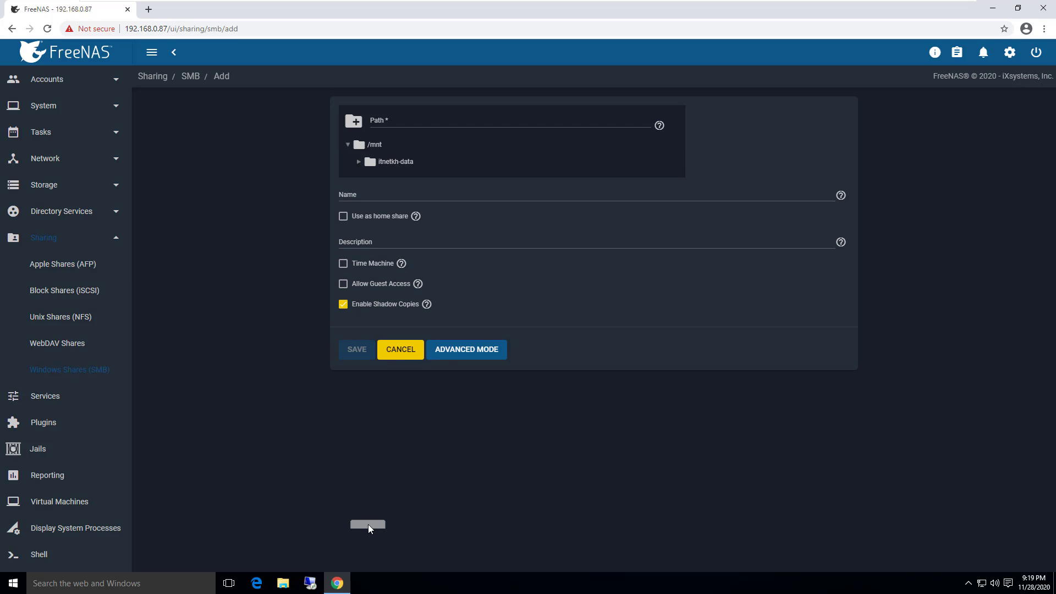
{"action": "left_click", "coordinate": [358, 162]}
{"action": "left_click", "coordinate": [390, 195]}
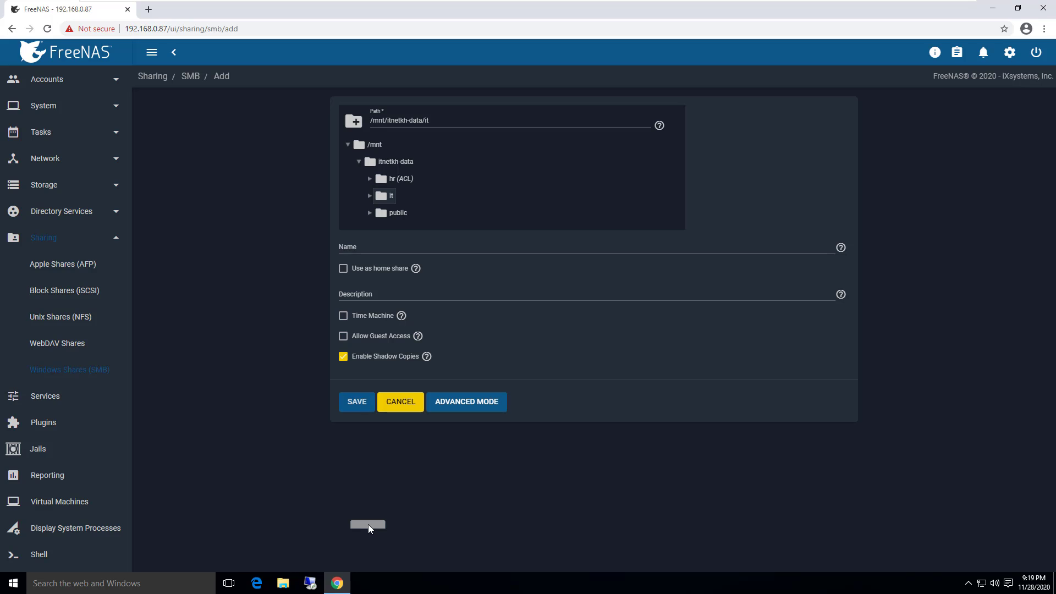
{"action": "left_click", "coordinate": [357, 402]}
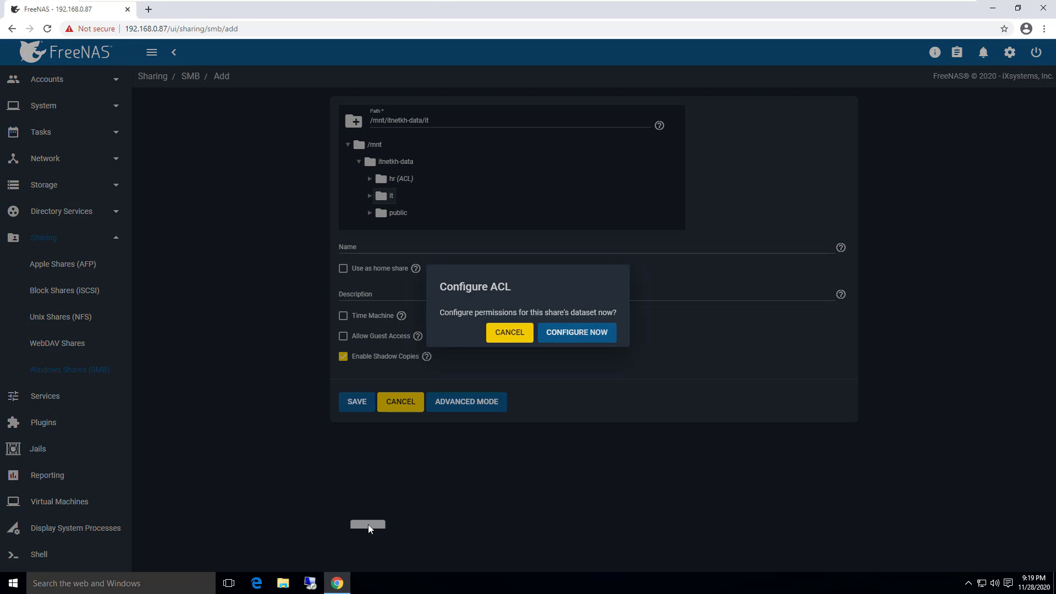
{"action": "key", "text": "Return"}
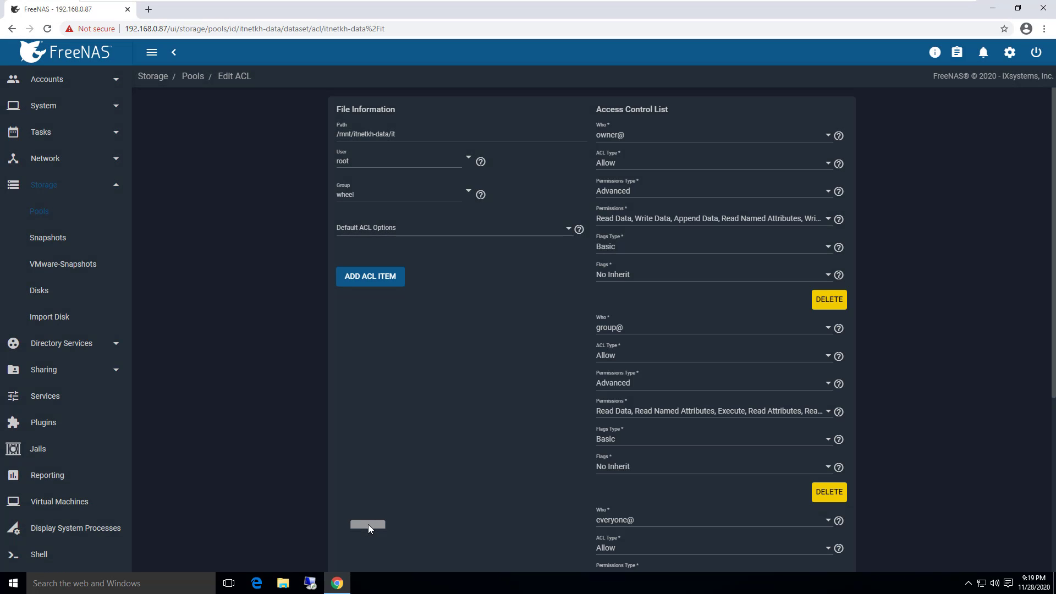
Remove the everyone@ and group@ entries from the it dataset's ACL and set its user to ITNETKH\khmer
{"action": "scroll", "coordinate": [369, 528], "scroll_direction": "down", "scroll_amount": 5}
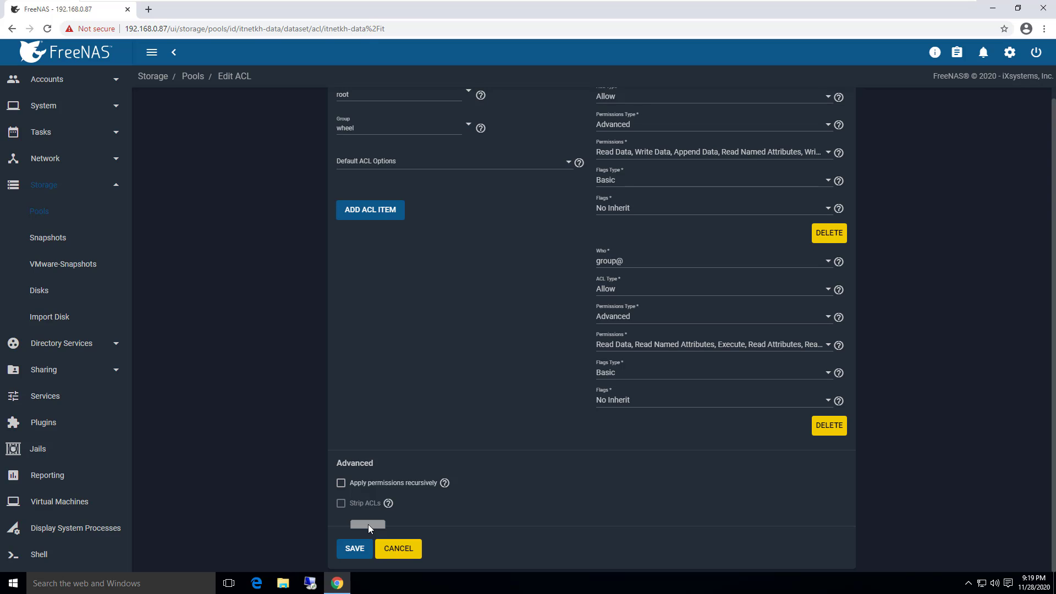
{"action": "scroll", "coordinate": [368, 528], "scroll_direction": "up", "scroll_amount": 1}
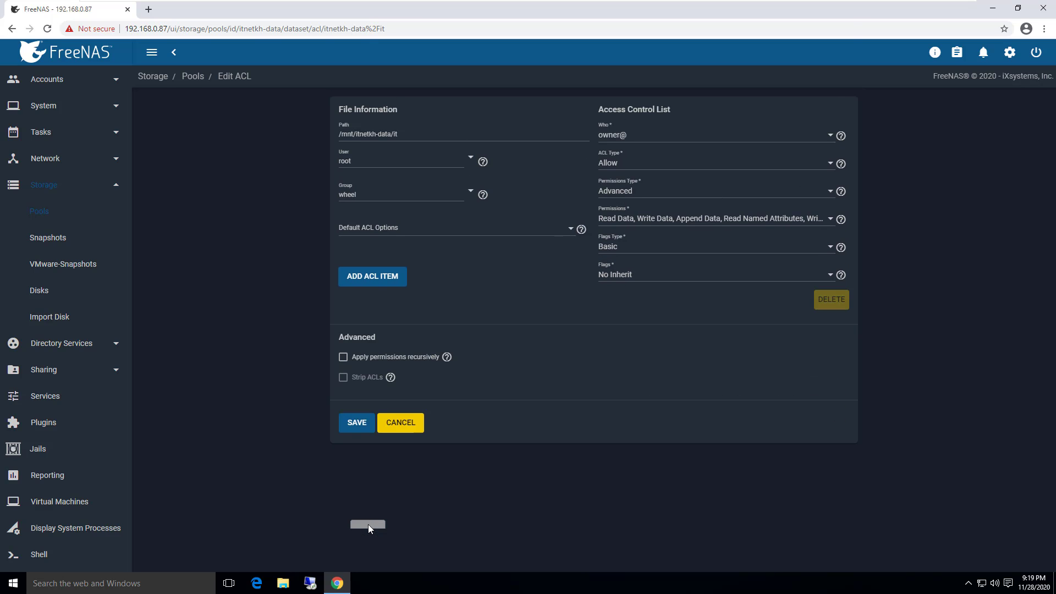
{"action": "left_click", "coordinate": [470, 158]}
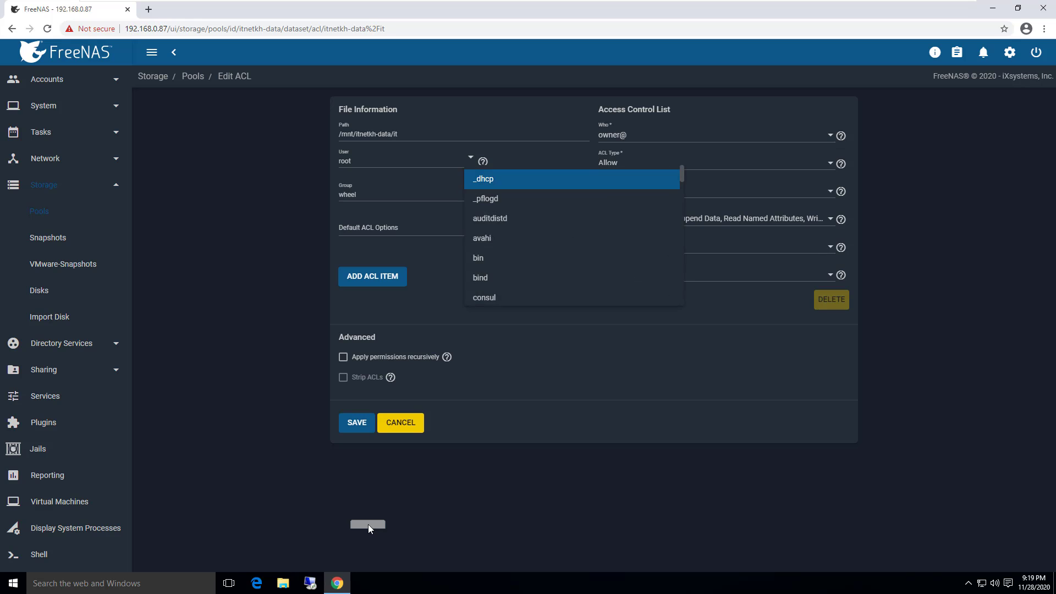
{"action": "scroll", "coordinate": [517, 233], "scroll_direction": "down", "scroll_amount": 2}
{"action": "scroll", "coordinate": [517, 234], "scroll_direction": "down", "scroll_amount": 12}
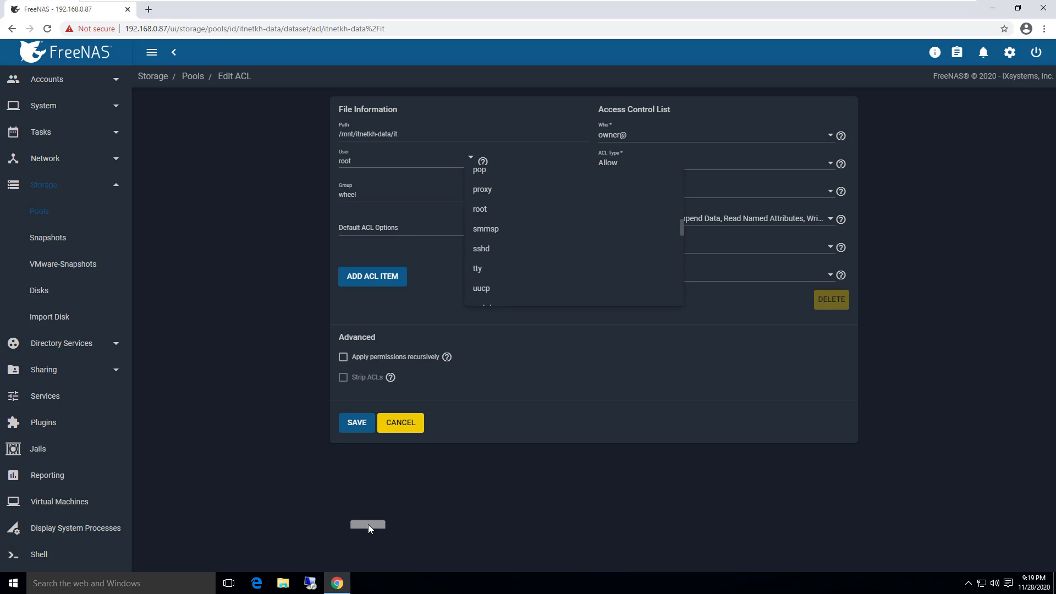
{"action": "key", "text": "Up"}
{"action": "key", "text": "Down"}
{"action": "key", "text": "Down"}
{"action": "key", "text": "Down"}
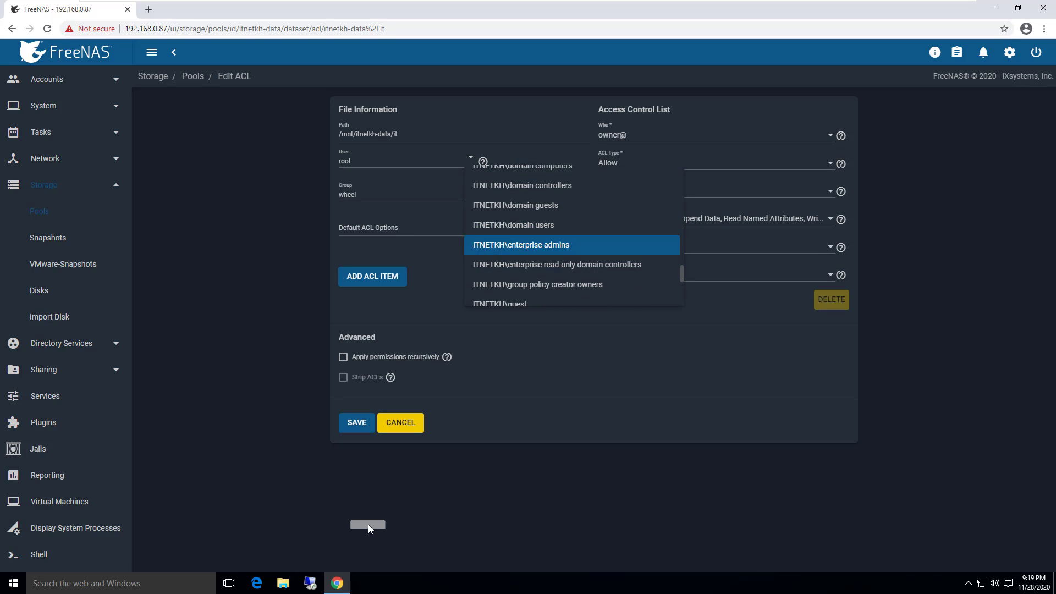
{"action": "key", "text": "Down"}
{"action": "key", "text": "Up"}
{"action": "key", "text": "Up"}
{"action": "key", "text": "Up"}
{"action": "key", "text": "Down"}
{"action": "key", "text": "Down"}
{"action": "key", "text": "Up"}
{"action": "key", "text": "Down"}
{"action": "key", "text": "Down"}
{"action": "key", "text": "Down"}
{"action": "key", "text": "Down"}
{"action": "key", "text": "Down"}
{"action": "key", "text": "Down"}
{"action": "key", "text": "Down"}
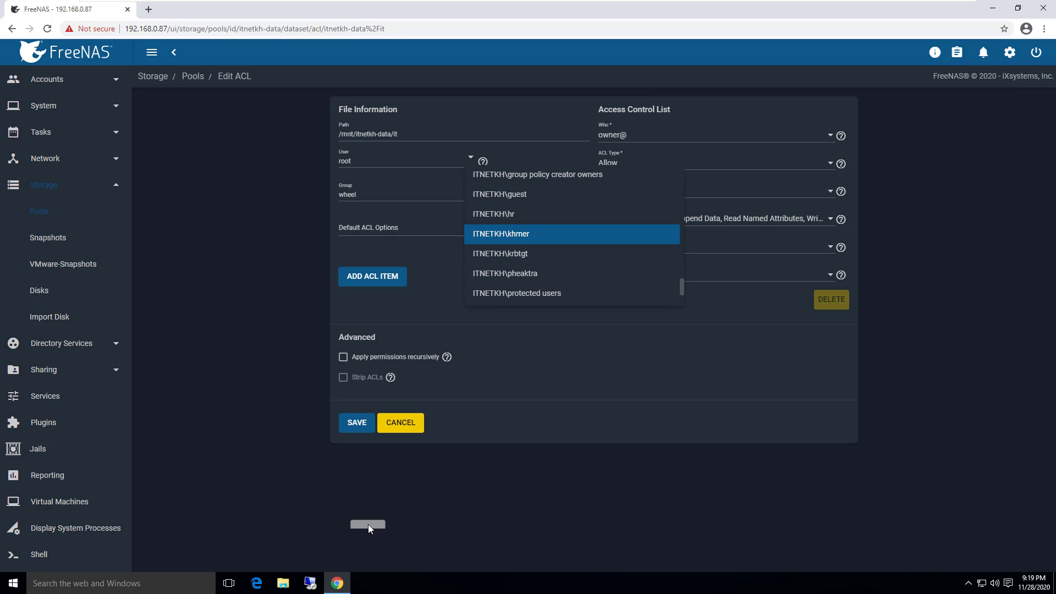
{"action": "key", "text": "Up"}
{"action": "key", "text": "Down"}
{"action": "key", "text": "Down"}
{"action": "key", "text": "Down"}
{"action": "key", "text": "Up"}
{"action": "key", "text": "Up"}
{"action": "key", "text": "Down"}
{"action": "key", "text": "Down"}
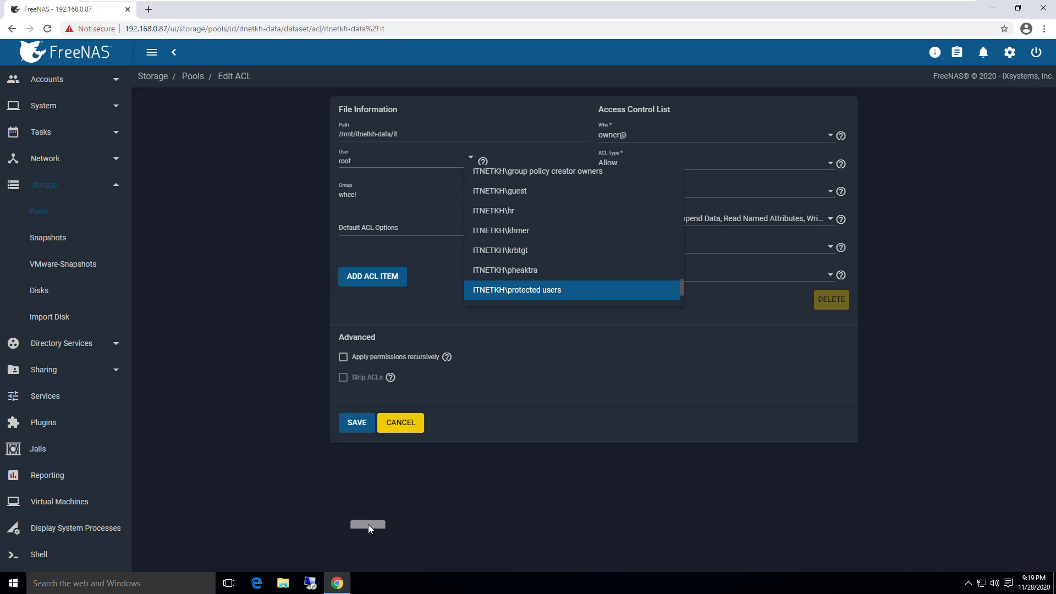
{"action": "key", "text": "Down"}
{"action": "key", "text": "Down"}
{"action": "key", "text": "Down"}
{"action": "key", "text": "Up"}
{"action": "key", "text": "Up"}
{"action": "key", "text": "Up"}
{"action": "key", "text": "Up"}
{"action": "key", "text": "Up"}
{"action": "key", "text": "Up"}
{"action": "key", "text": "Up"}
{"action": "key", "text": "Up"}
{"action": "key", "text": "Up"}
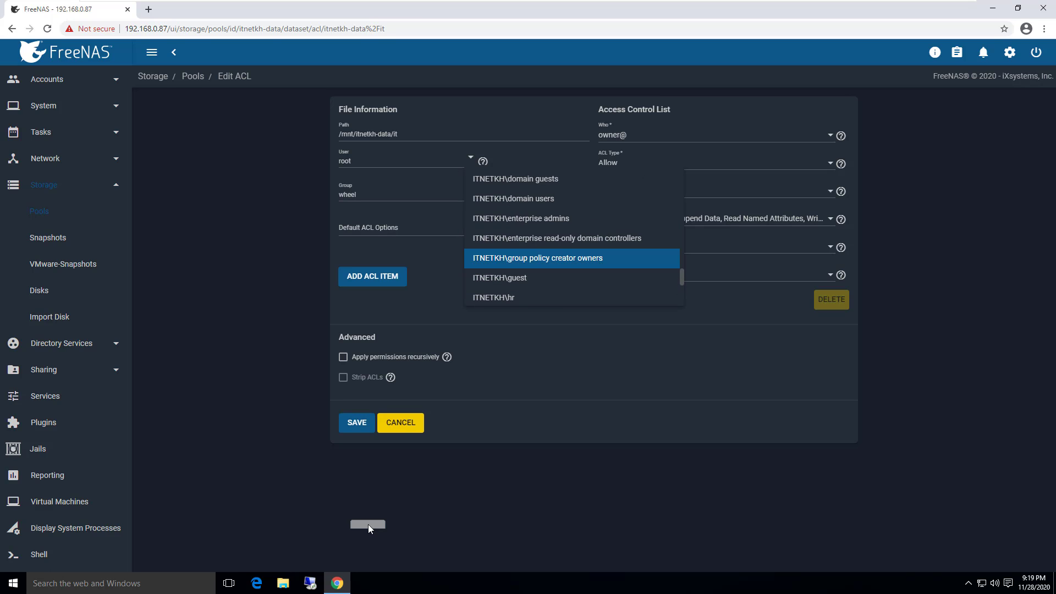
{"action": "key", "text": "Up"}
{"action": "key", "text": "Up"}
{"action": "key", "text": "Up"}
{"action": "key", "text": "Up"}
{"action": "key", "text": "Up"}
{"action": "key", "text": "Up"}
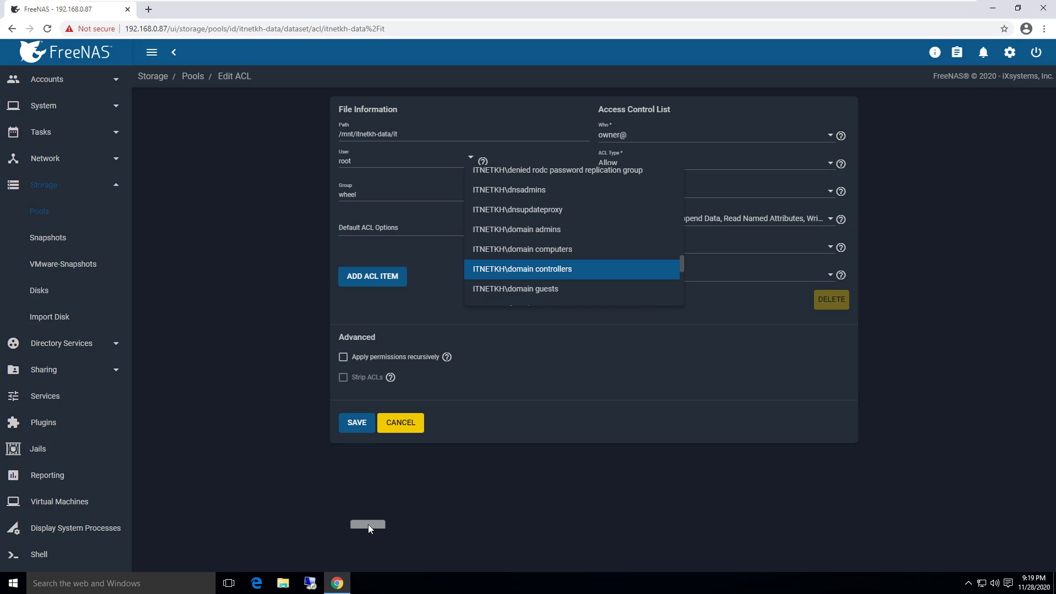
{"action": "key", "text": "Down"}
{"action": "key", "text": "Down"}
{"action": "key", "text": "Down"}
{"action": "key", "text": "Down"}
{"action": "key", "text": "Down"}
{"action": "key", "text": "Down"}
{"action": "key", "text": "Down"}
{"action": "key", "text": "Down"}
{"action": "key", "text": "Down"}
{"action": "key", "text": "Down"}
{"action": "key", "text": "Up"}
{"action": "key", "text": "Up"}
{"action": "key", "text": "Up"}
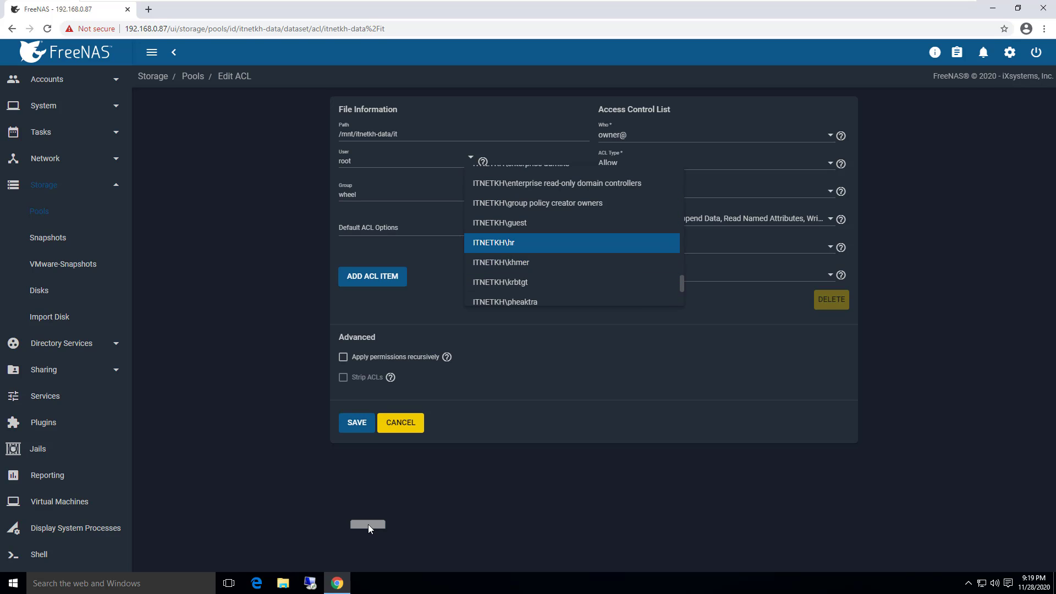
{"action": "key", "text": "Return"}
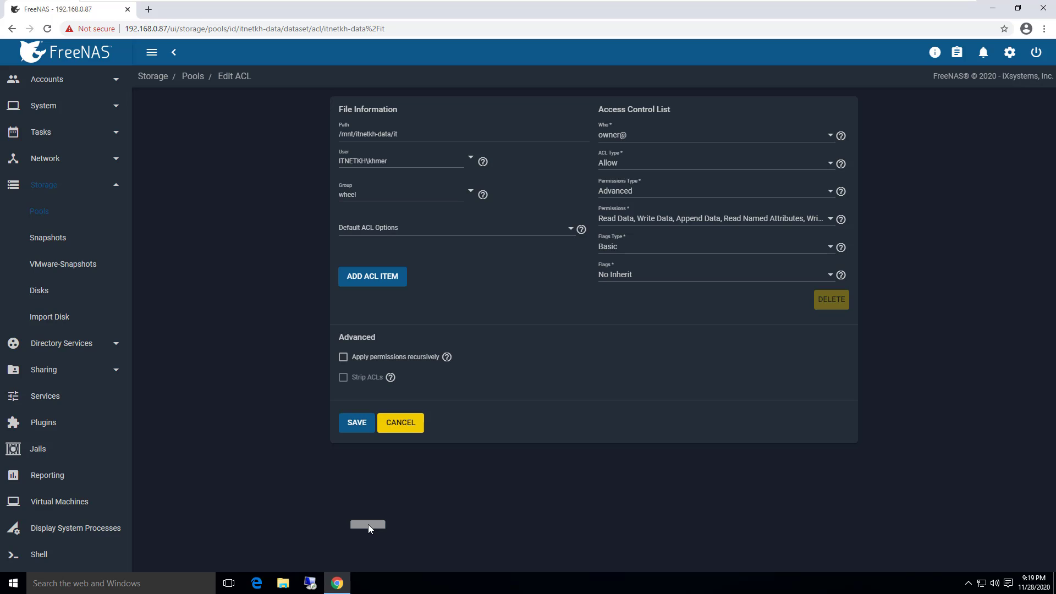
Set the it dataset's group to ITNETKH\domain users
{"action": "left_click", "coordinate": [471, 191]}
{"action": "scroll", "coordinate": [495, 247], "scroll_direction": "down", "scroll_amount": 3}
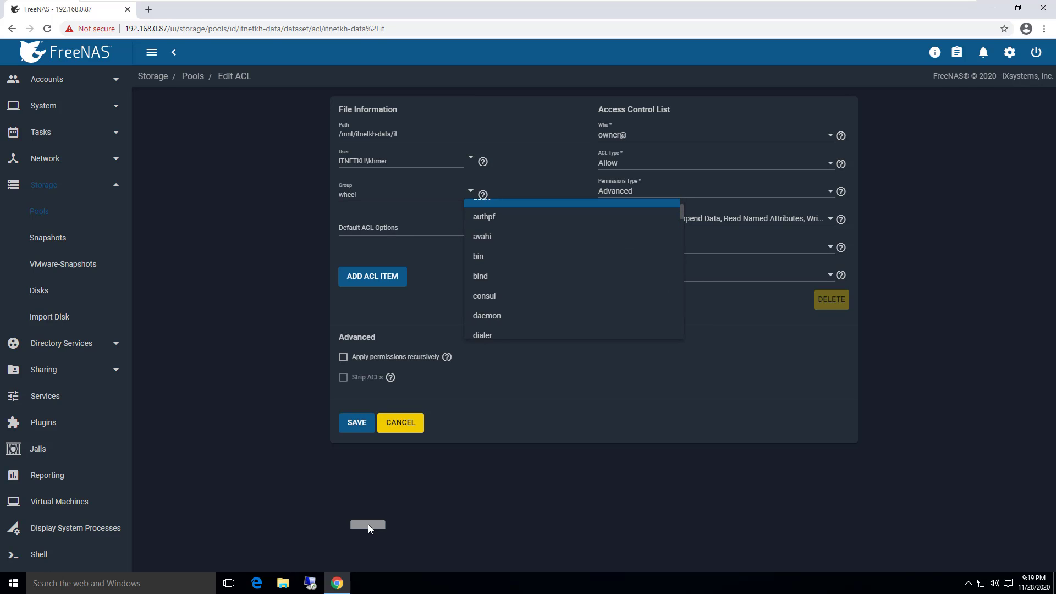
{"action": "key", "text": "Down"}
{"action": "key", "text": "Down"}
{"action": "key", "text": "Down"}
{"action": "key", "text": "Down"}
{"action": "key", "text": "Down"}
{"action": "key", "text": "Down"}
{"action": "key", "text": "Down"}
{"action": "key", "text": "Down"}
{"action": "key", "text": "Down"}
{"action": "key", "text": "Down"}
{"action": "key", "text": "Down"}
{"action": "key", "text": "Down"}
{"action": "key", "text": "Down"}
{"action": "key", "text": "Down"}
{"action": "key", "text": "Down"}
{"action": "key", "text": "Down"}
{"action": "key", "text": "Down"}
{"action": "key", "text": "Down"}
{"action": "key", "text": "Down"}
{"action": "key", "text": "Down"}
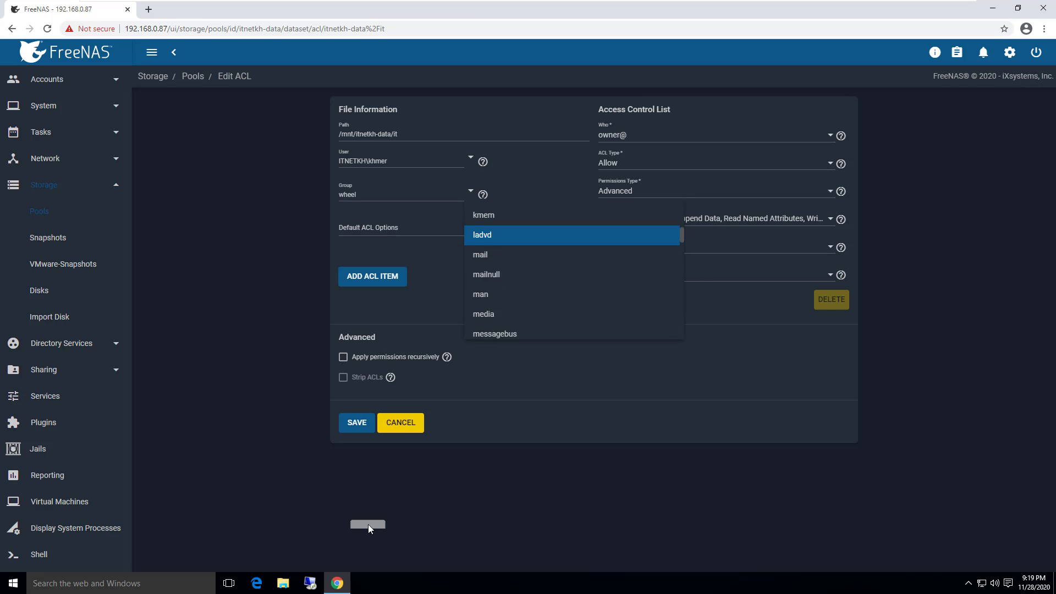
{"action": "key", "text": "Down"}
{"action": "key", "text": "Down"}
{"action": "key", "text": "Down"}
{"action": "key", "text": "Down"}
{"action": "key", "text": "Down"}
{"action": "key", "text": "Down"}
{"action": "key", "text": "Down"}
{"action": "key", "text": "Down"}
{"action": "key", "text": "Down"}
{"action": "key", "text": "Down"}
{"action": "key", "text": "Down"}
{"action": "key", "text": "Down"}
{"action": "key", "text": "Down"}
{"action": "key", "text": "Down"}
{"action": "key", "text": "Down"}
{"action": "key", "text": "Down"}
{"action": "key", "text": "Down"}
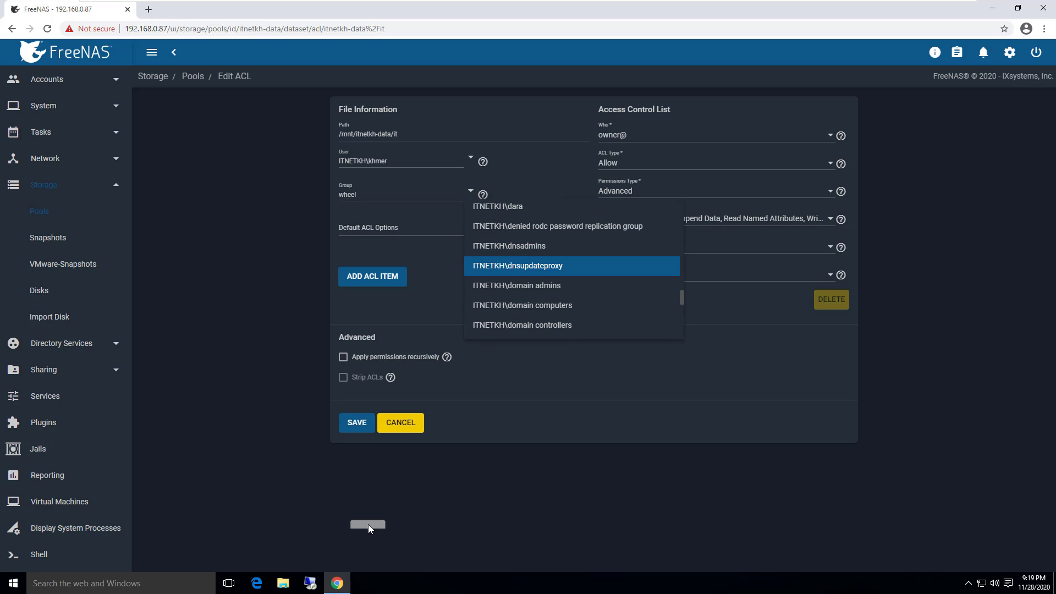
{"action": "key", "text": "Down"}
{"action": "key", "text": "Down"}
{"action": "key", "text": "Down"}
{"action": "key", "text": "Down"}
{"action": "key", "text": "Down"}
{"action": "key", "text": "Down"}
{"action": "key", "text": "Down"}
{"action": "key", "text": "Down"}
{"action": "key", "text": "Down"}
{"action": "key", "text": "Down"}
{"action": "key", "text": "Down"}
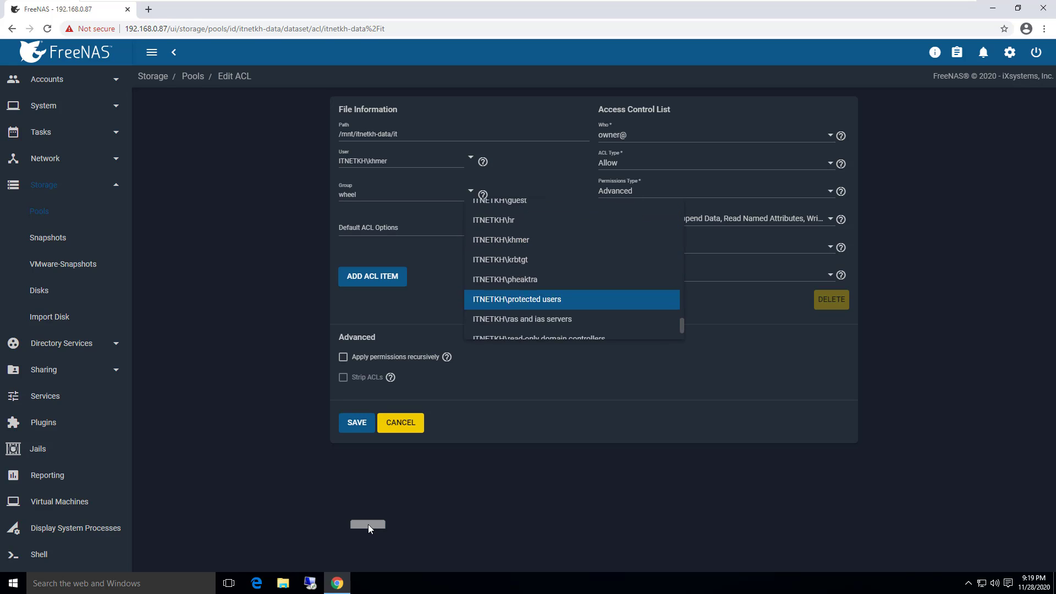
{"action": "key", "text": "Up"}
{"action": "key", "text": "Up"}
{"action": "key", "text": "Up"}
{"action": "key", "text": "Up"}
{"action": "key", "text": "Up"}
{"action": "key", "text": "Up"}
{"action": "key", "text": "Up"}
{"action": "key", "text": "Up"}
{"action": "key", "text": "Up"}
{"action": "key", "text": "Up"}
{"action": "key", "text": "Up"}
{"action": "key", "text": "Up"}
{"action": "key", "text": "Up"}
{"action": "key", "text": "Up"}
{"action": "key", "text": "Up"}
{"action": "key", "text": "Up"}
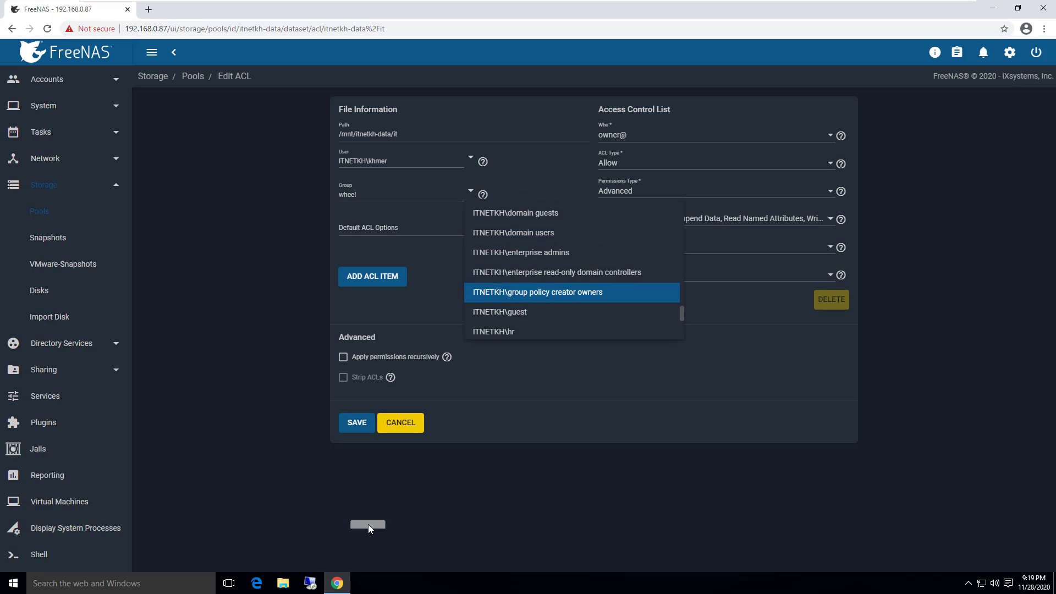
{"action": "key", "text": "Down"}
{"action": "key", "text": "Down"}
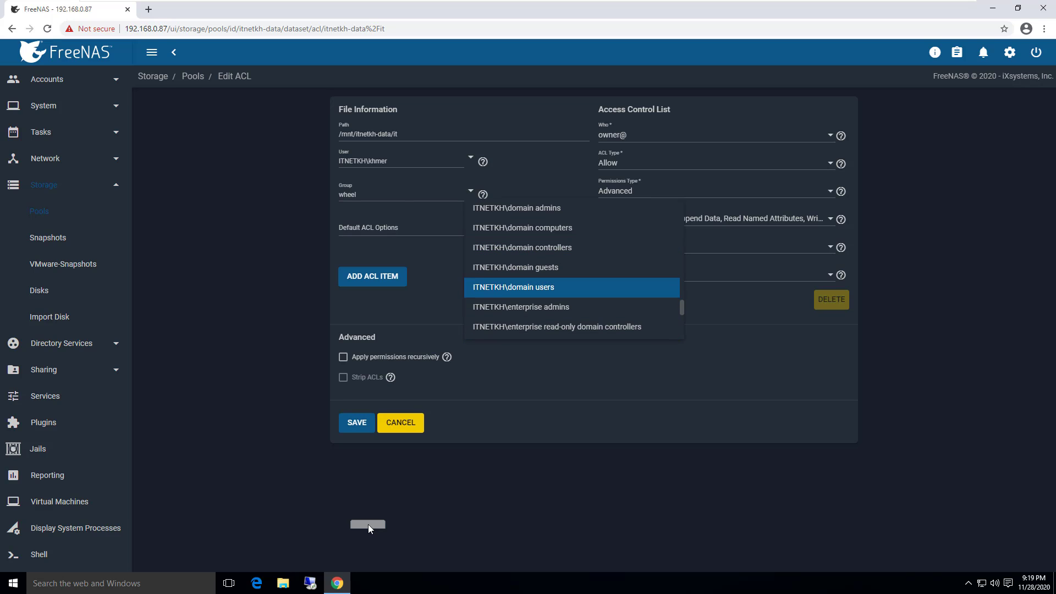
{"action": "key", "text": "Return"}
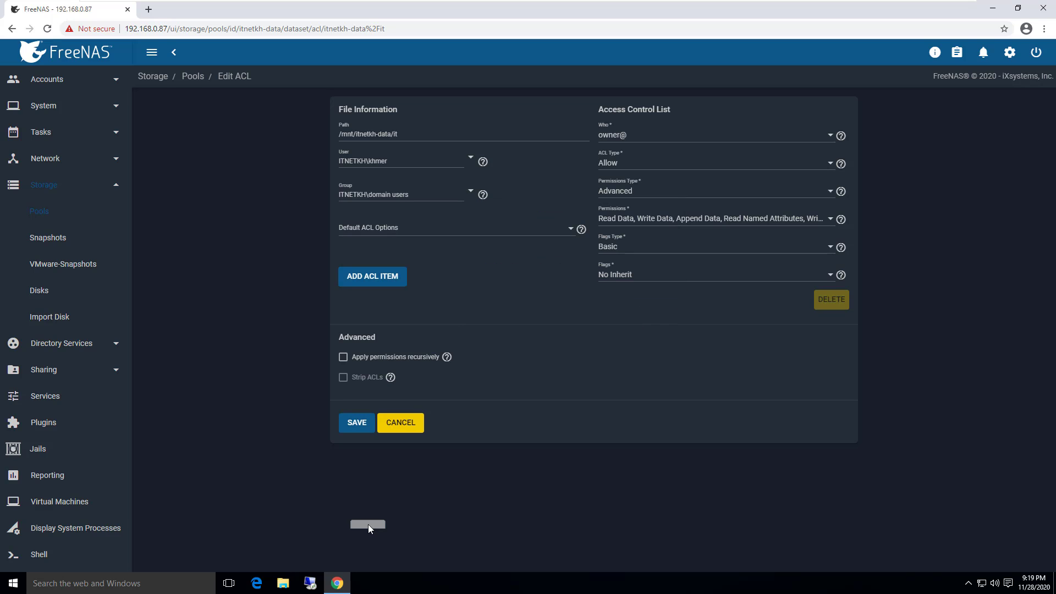
Set the it dataset's default ACL option to RESTRICTED
{"action": "key", "text": "Tab"}
{"action": "key", "text": "space"}
{"action": "key", "text": "Down"}
{"action": "key", "text": "Return"}
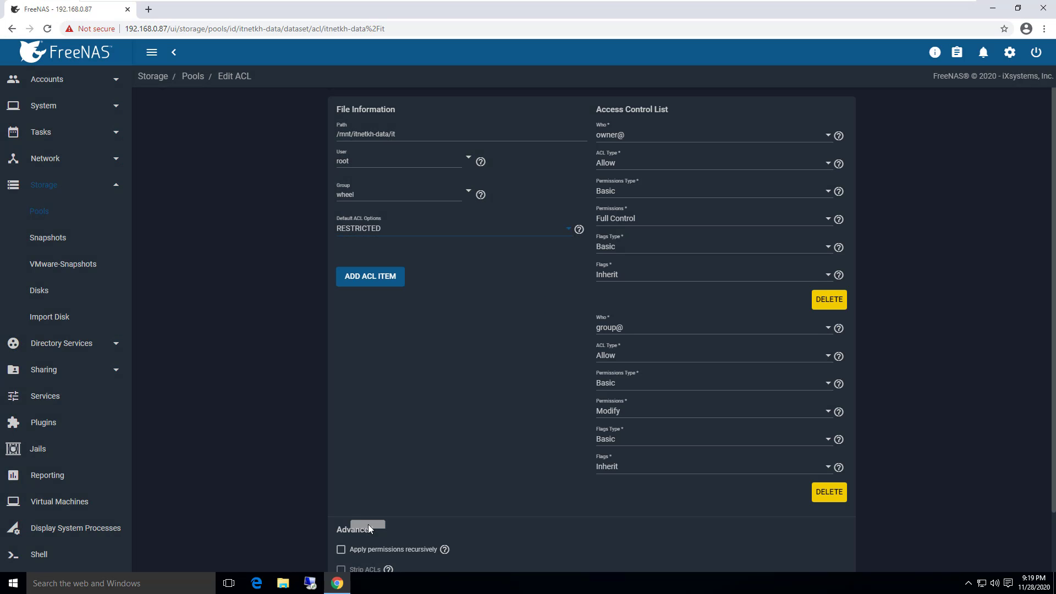
Keep the owner@ entry's flags set to Inherit and save the it dataset's ACL
{"action": "left_click", "coordinate": [712, 275]}
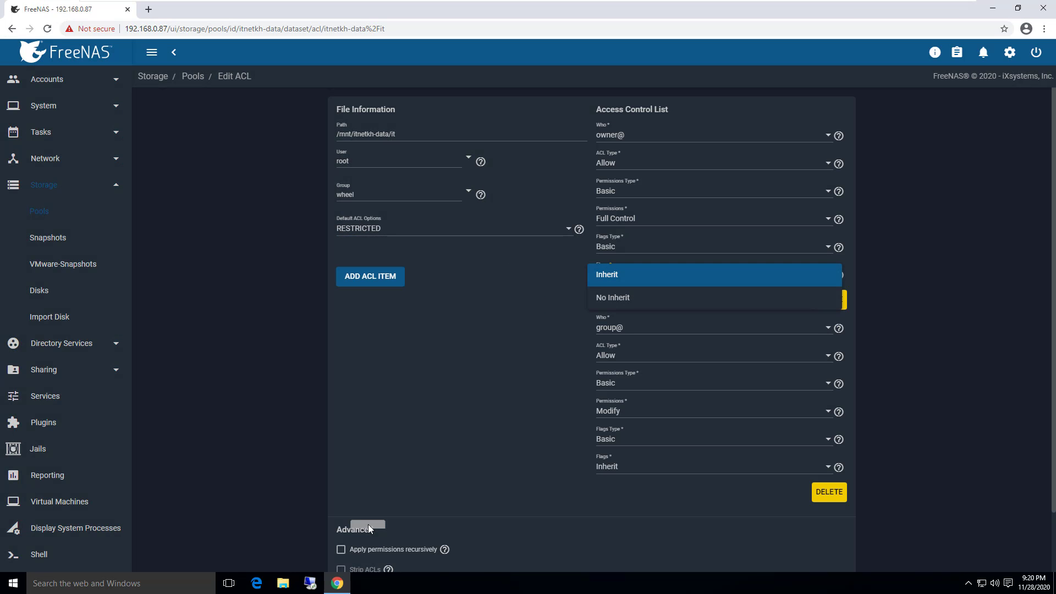
{"action": "left_click", "coordinate": [712, 275]}
{"action": "scroll", "coordinate": [368, 529], "scroll_direction": "down", "scroll_amount": 2}
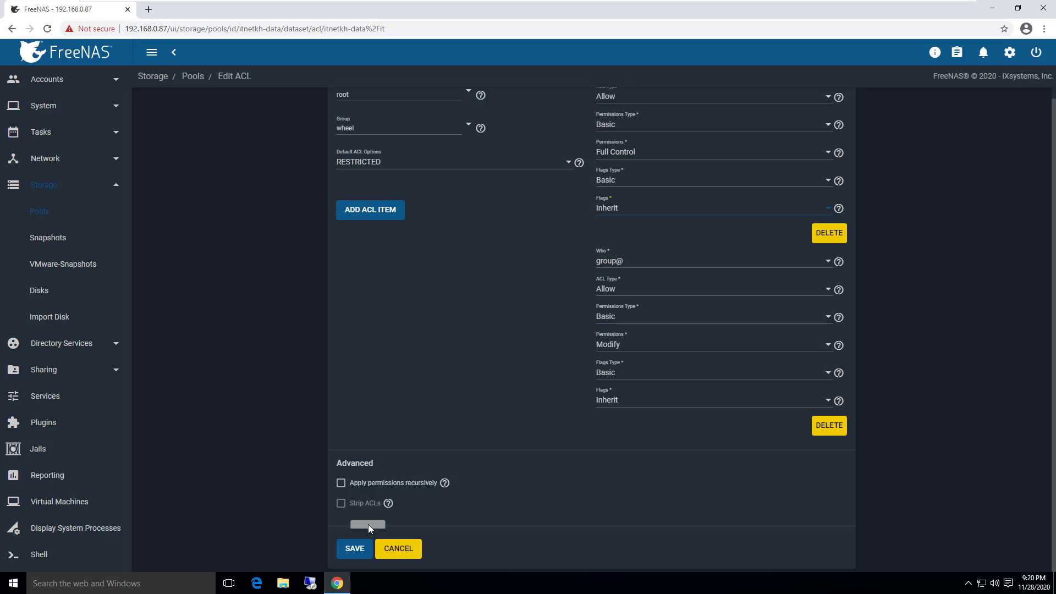
{"action": "left_click", "coordinate": [355, 549]}
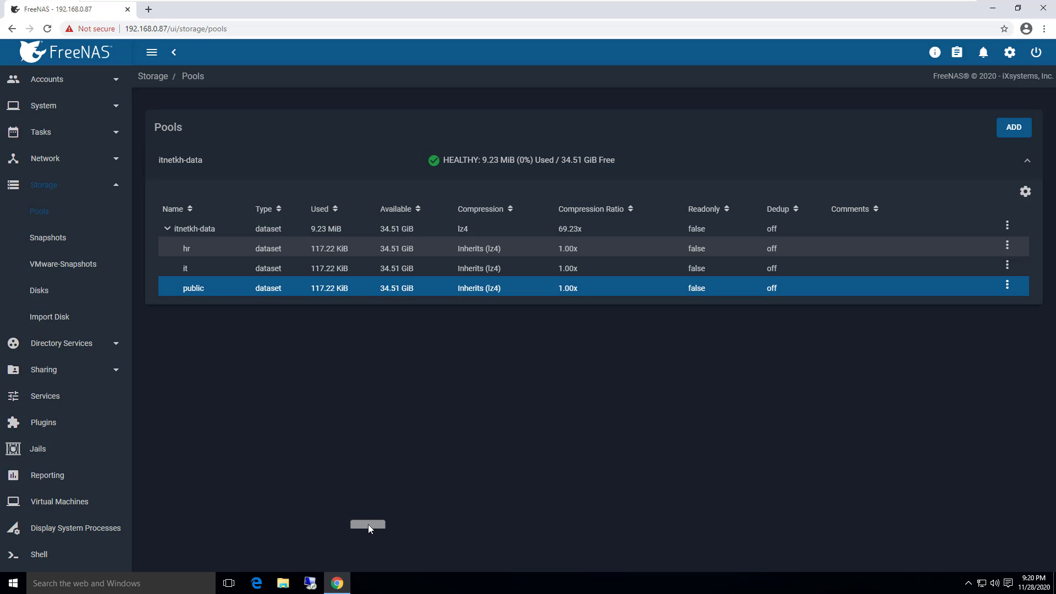
Add an SMB share for the path /mnt/itnetkh-data/public, save it and choose to configure its dataset's ACL now
{"action": "left_click", "coordinate": [1007, 285]}
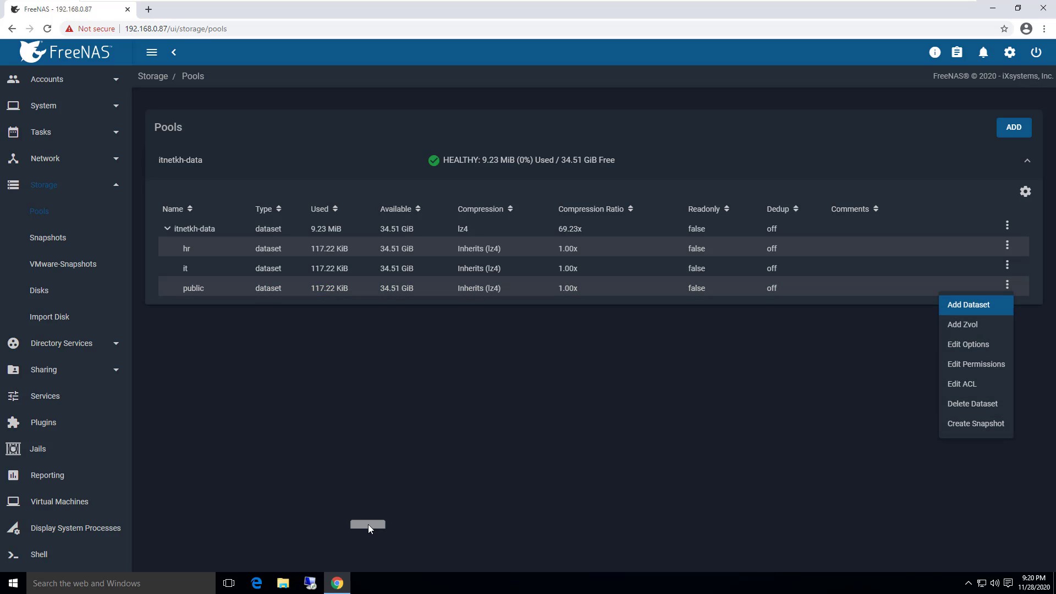
{"action": "left_click", "coordinate": [976, 364]}
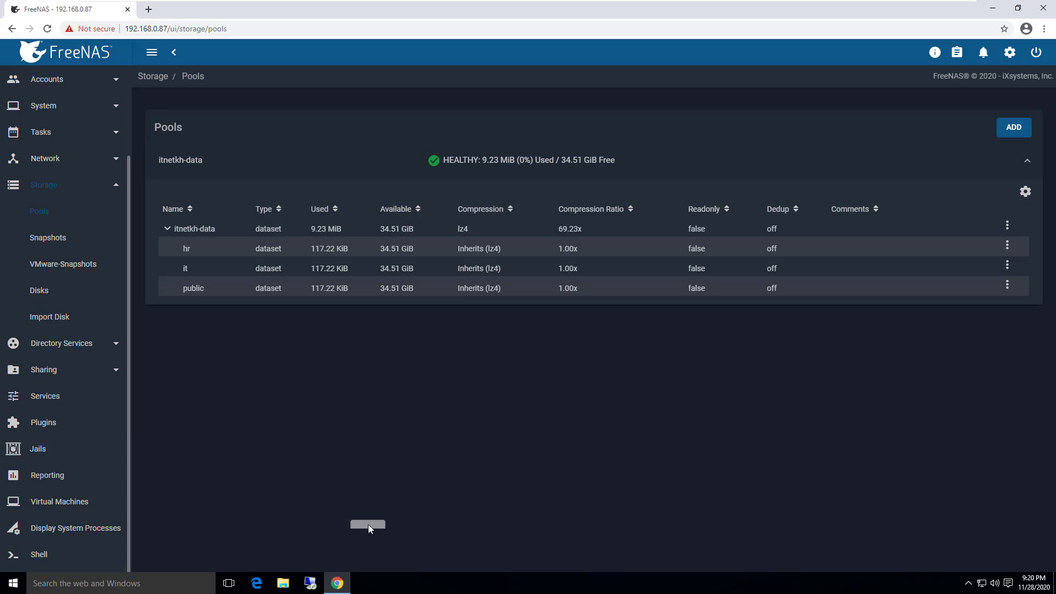
{"action": "left_click", "coordinate": [44, 370]}
{"action": "left_click", "coordinate": [69, 369]}
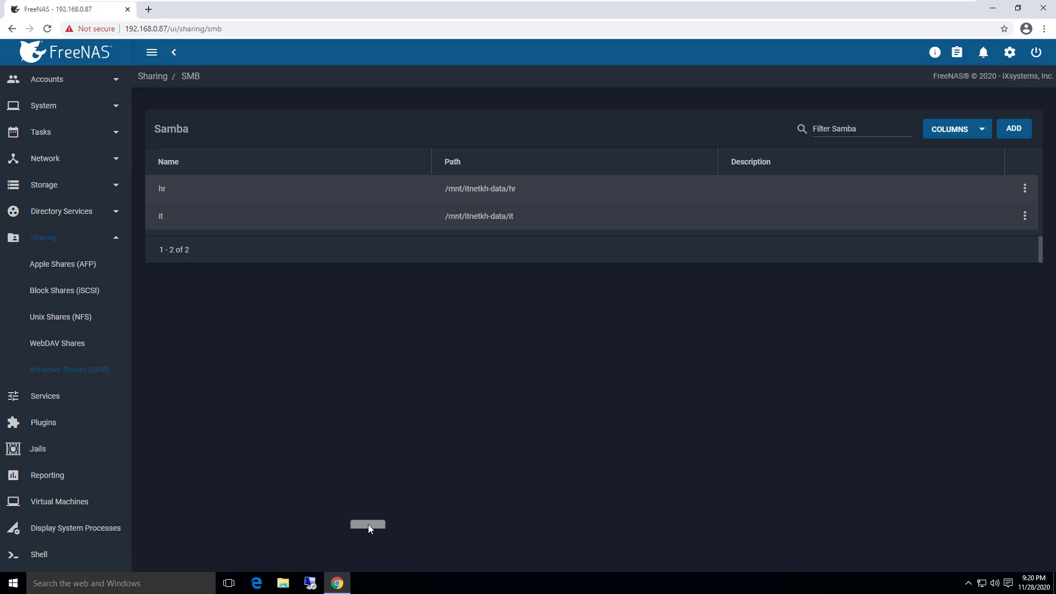
{"action": "key", "text": "Return"}
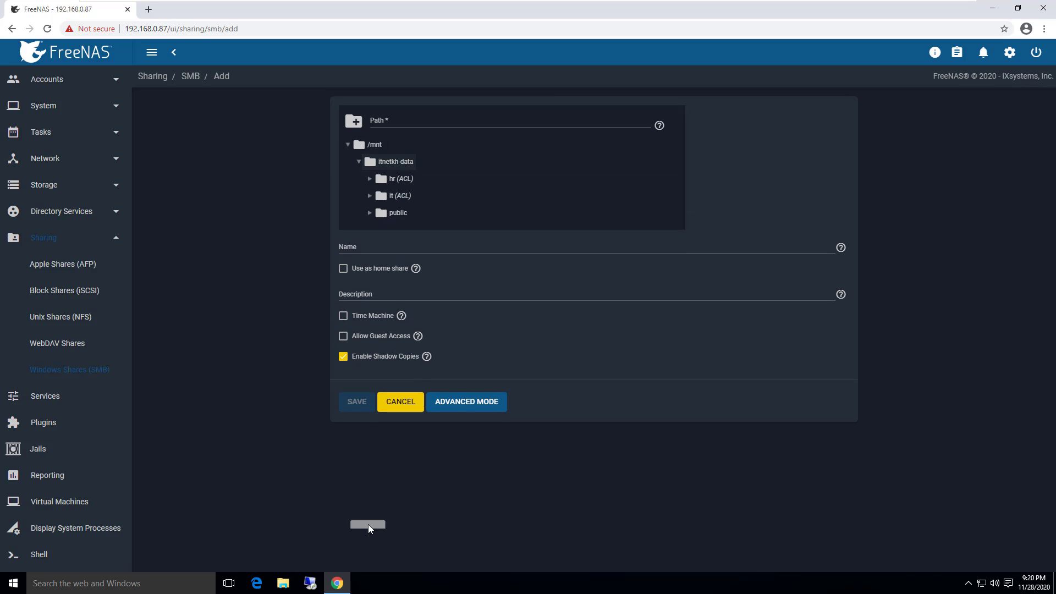
{"action": "left_click", "coordinate": [397, 213]}
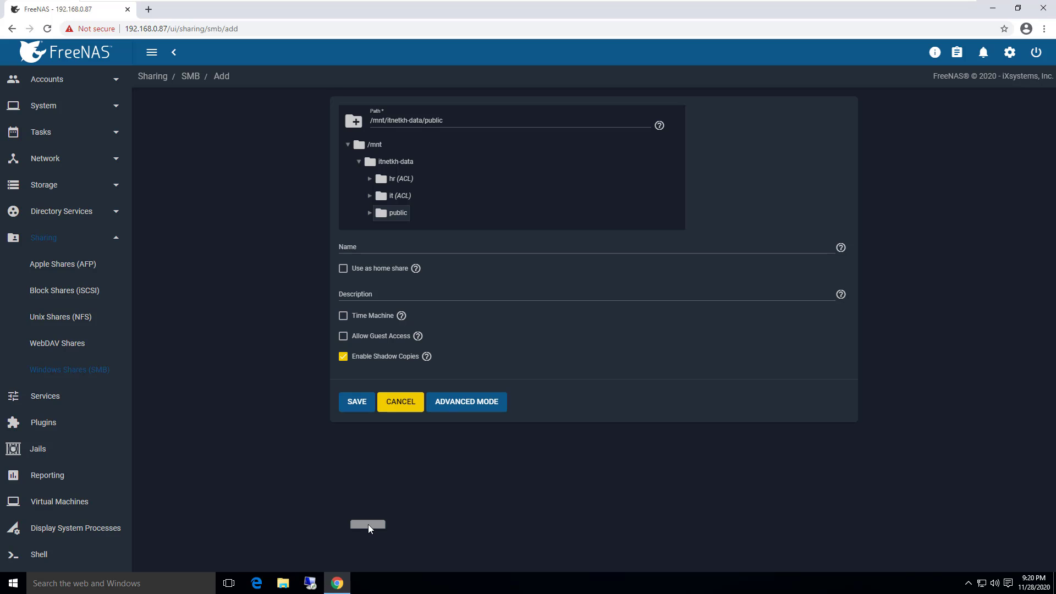
{"action": "left_click", "coordinate": [357, 402]}
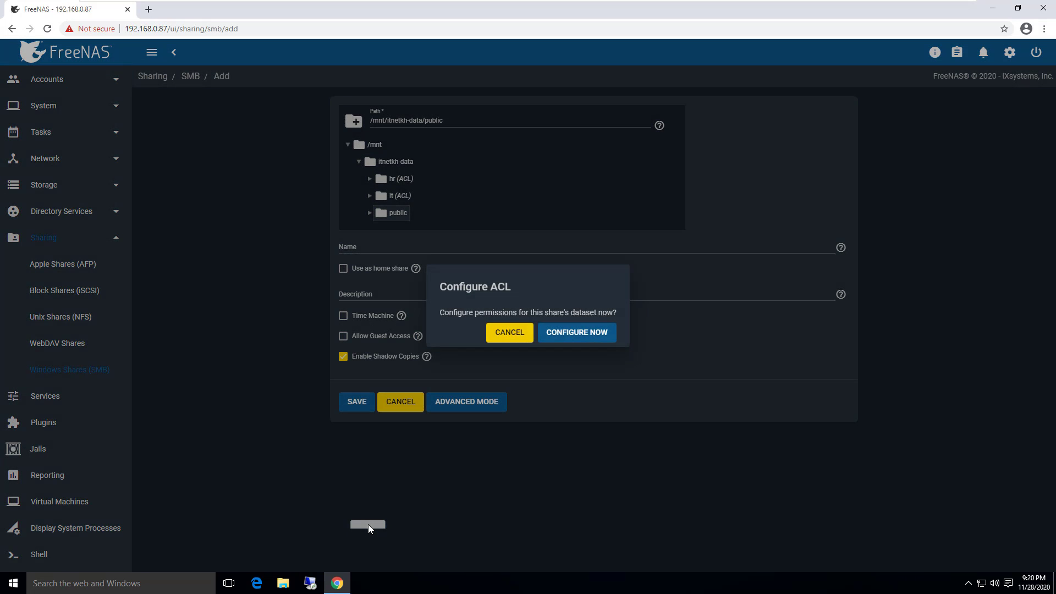
{"action": "key", "text": "Return"}
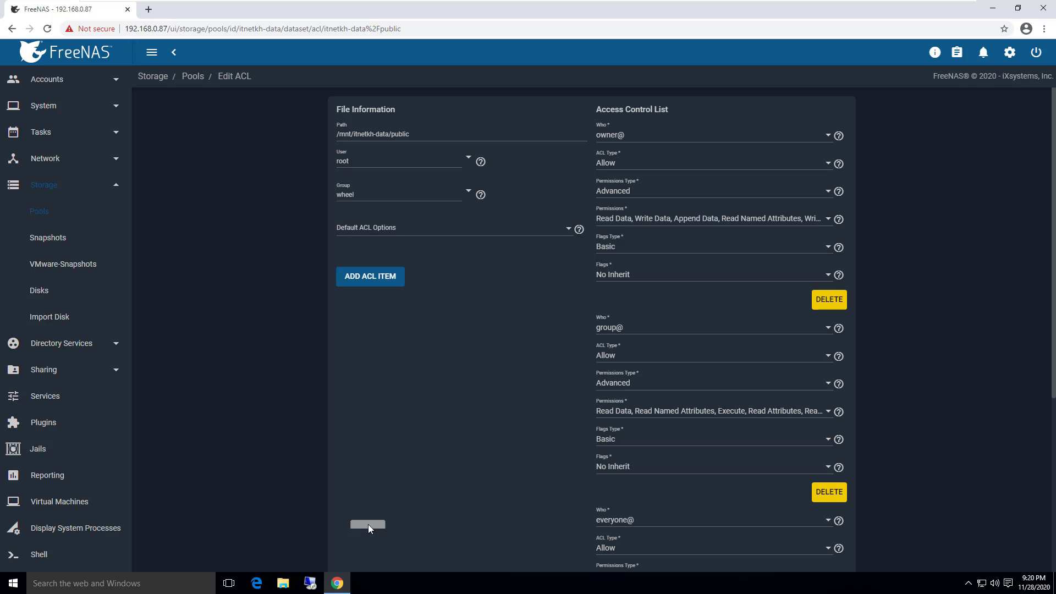
Set the flags of the owner@ and group@ entries in the public dataset's ACL to Inherit
{"action": "left_click", "coordinate": [713, 274]}
{"action": "left_click", "coordinate": [714, 251]}
{"action": "scroll", "coordinate": [714, 330], "scroll_direction": "down", "scroll_amount": 2}
{"action": "left_click", "coordinate": [713, 357]}
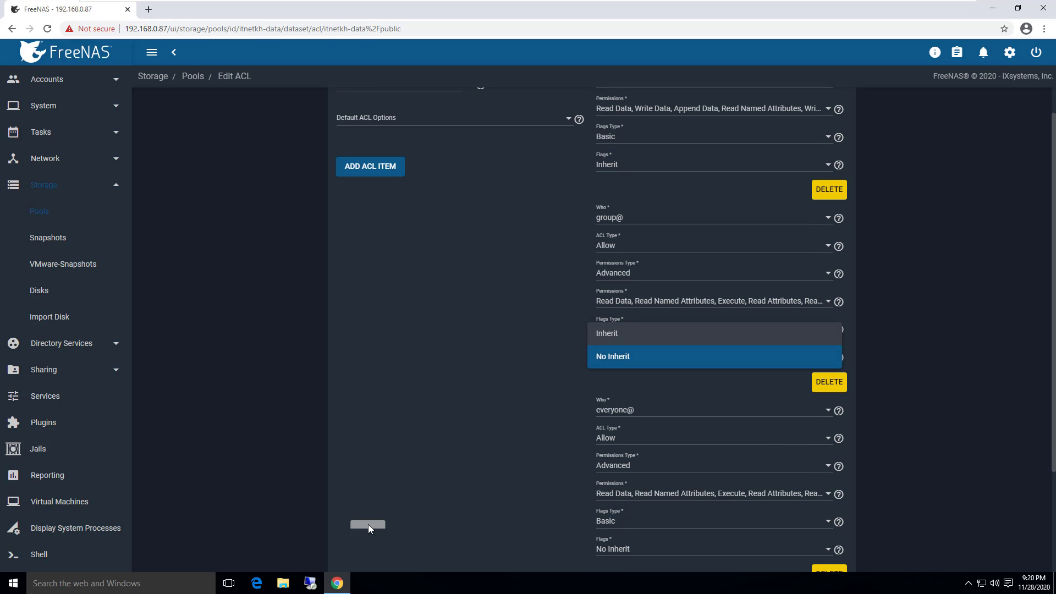
{"action": "left_click", "coordinate": [714, 333]}
Delete the everyone@ entry from the public dataset's ACL
{"action": "scroll", "coordinate": [714, 334], "scroll_direction": "down", "scroll_amount": 3}
{"action": "left_click", "coordinate": [828, 425]}
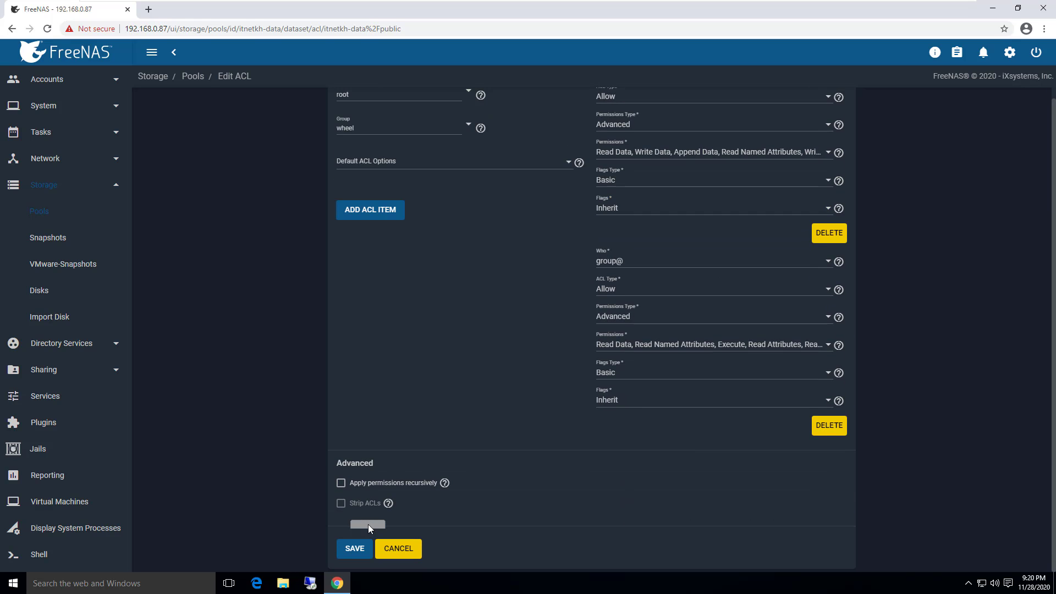
{"action": "scroll", "coordinate": [369, 528], "scroll_direction": "up", "scroll_amount": 2}
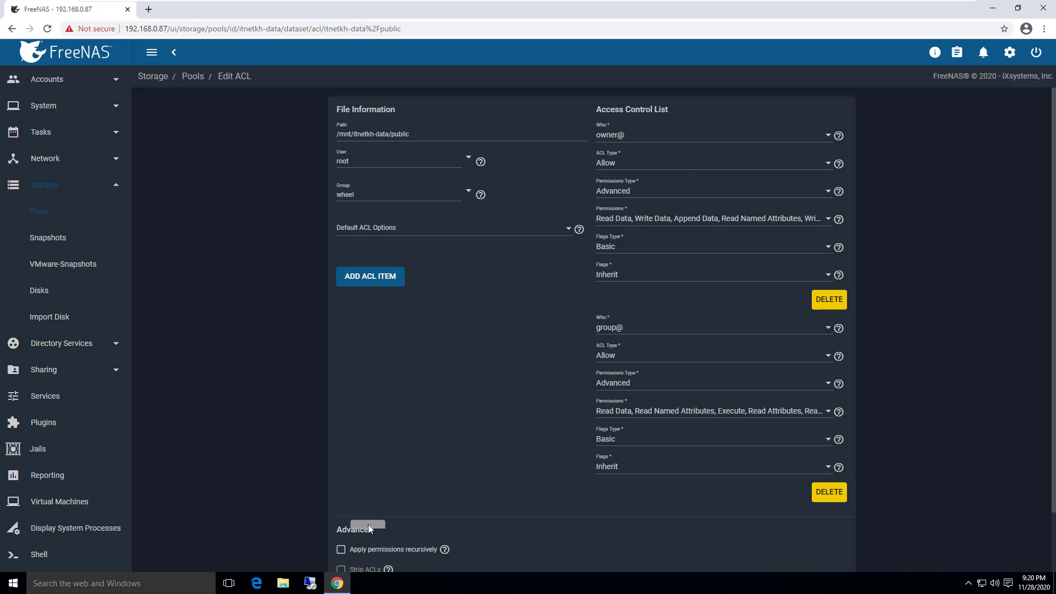
Set the public dataset's user to ITNETKH\hr
{"action": "left_click", "coordinate": [468, 158]}
{"action": "scroll", "coordinate": [570, 214], "scroll_direction": "down", "scroll_amount": 6}
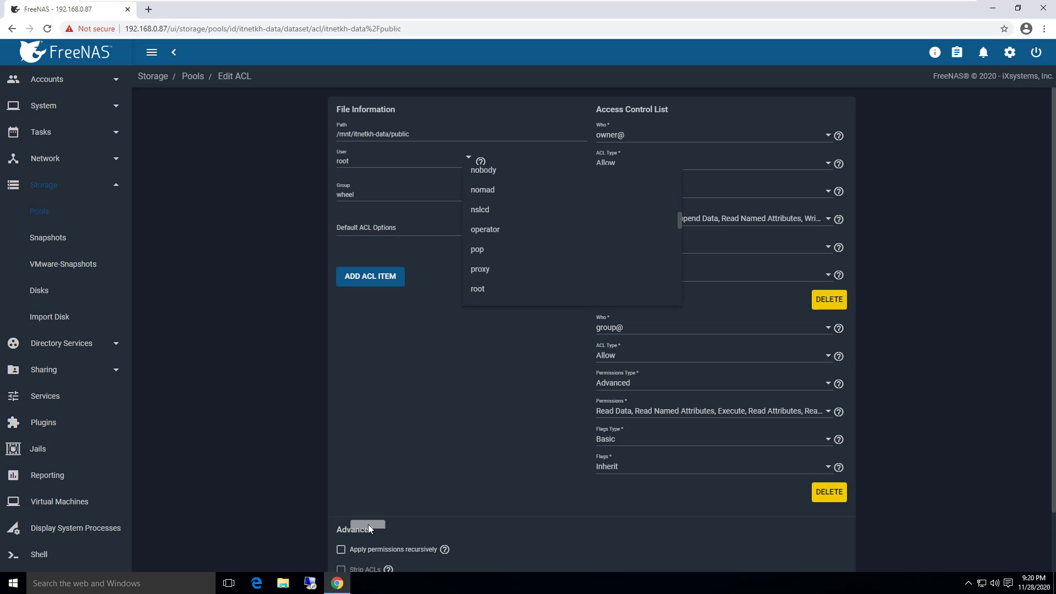
{"action": "key", "text": "Down"}
{"action": "key", "text": "Down"}
{"action": "key", "text": "Down"}
{"action": "key", "text": "Down"}
{"action": "key", "text": "Down"}
{"action": "key", "text": "Down"}
{"action": "key", "text": "Down"}
{"action": "key", "text": "Down"}
{"action": "key", "text": "Down"}
{"action": "key", "text": "Down"}
{"action": "key", "text": "Down"}
{"action": "key", "text": "Down"}
{"action": "key", "text": "Down"}
{"action": "key", "text": "Down"}
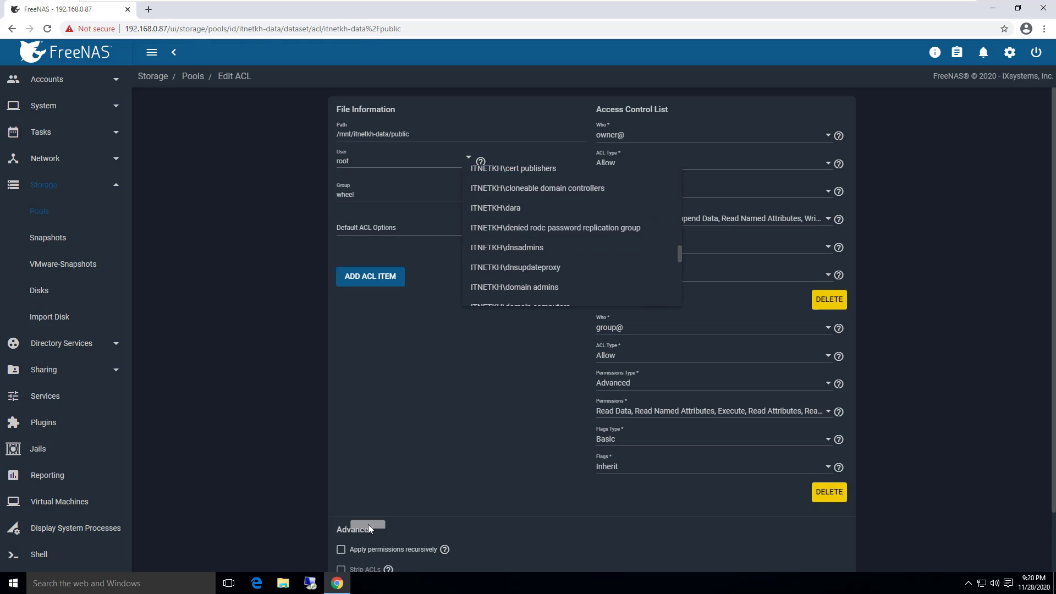
{"action": "key", "text": "Down"}
{"action": "key", "text": "Down"}
{"action": "key", "text": "Down"}
{"action": "key", "text": "Down"}
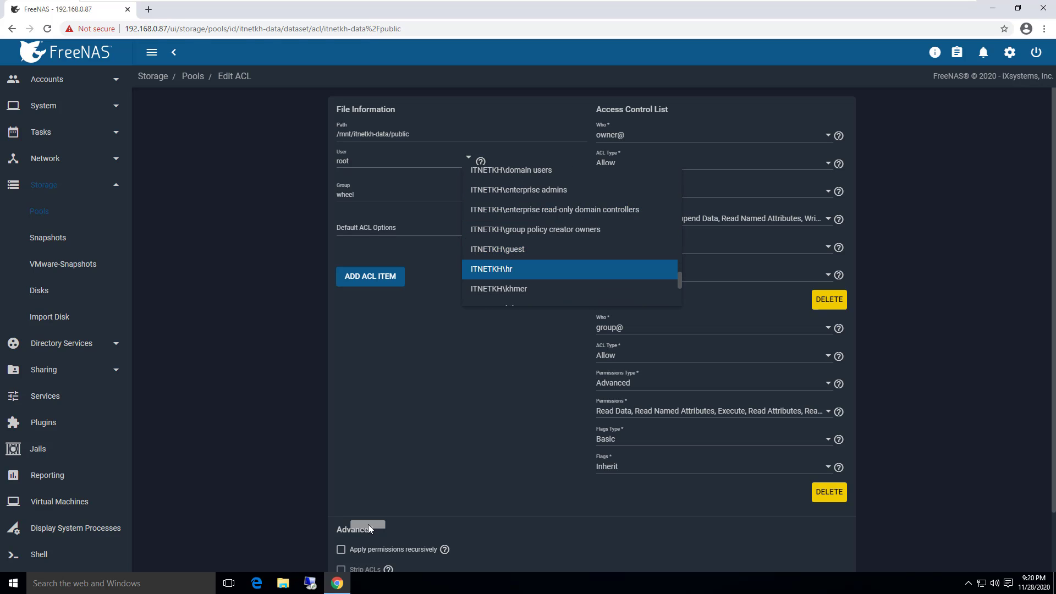
{"action": "key", "text": "Up"}
{"action": "key", "text": "Return"}
Set the public dataset's default ACL option to RESTRICTED
{"action": "left_click", "coordinate": [454, 228]}
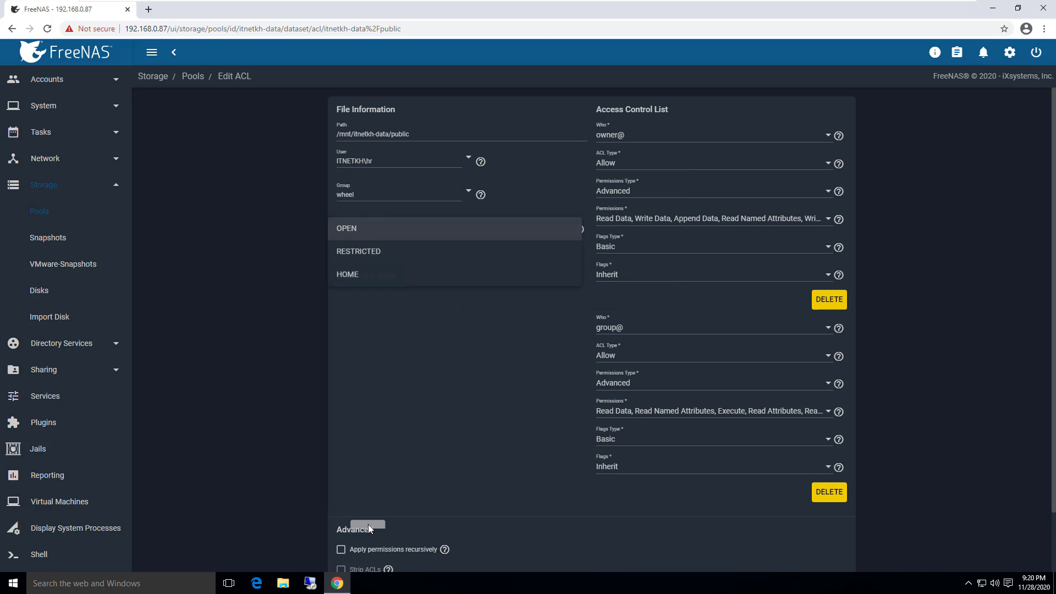
{"action": "left_click", "coordinate": [385, 251]}
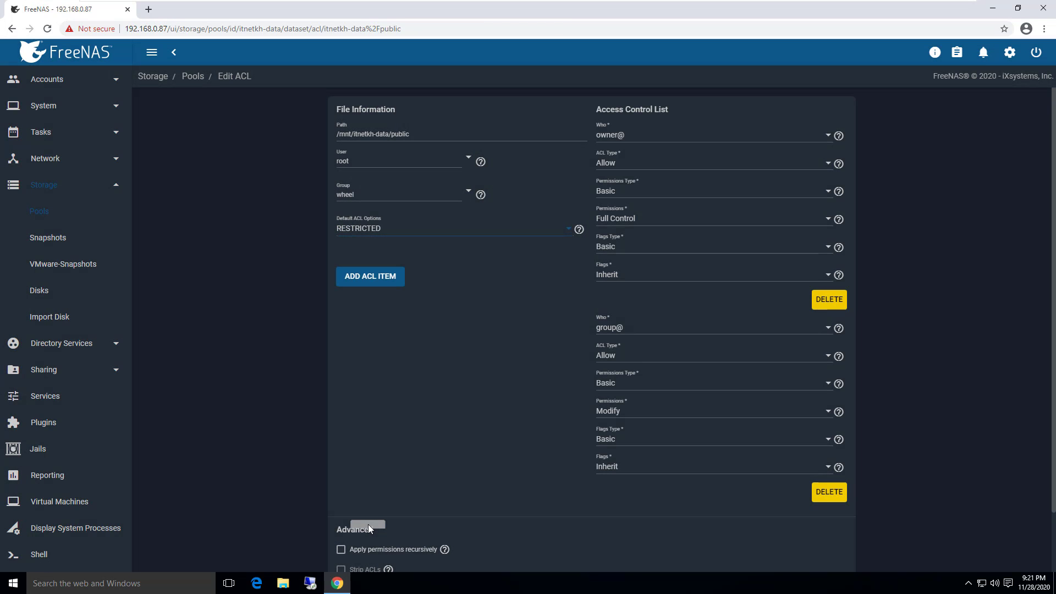
{"action": "key", "text": "Tab"}
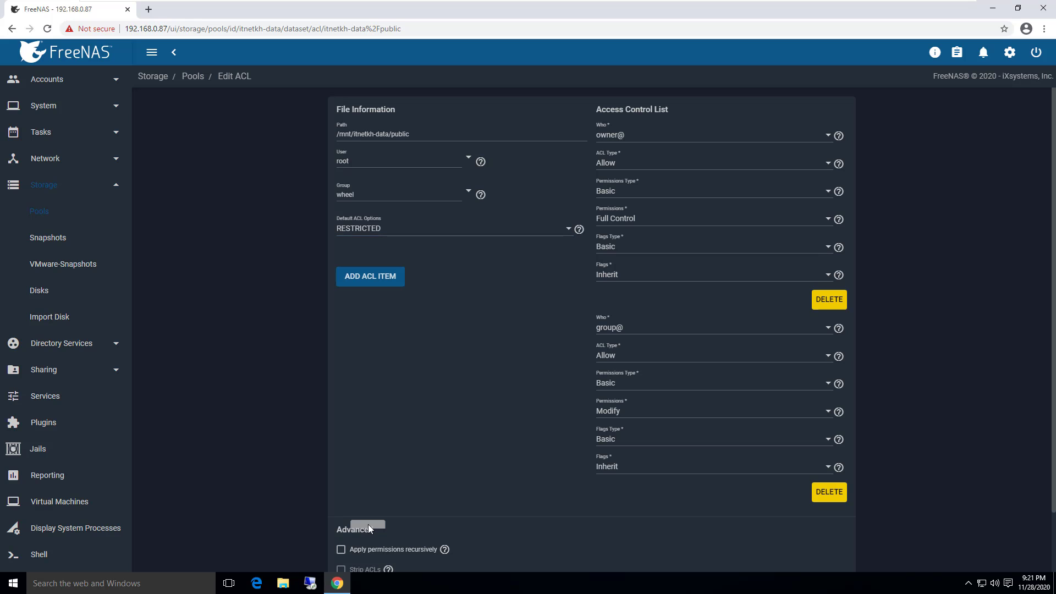
{"action": "key", "text": "Return"}
{"action": "scroll", "coordinate": [368, 529], "scroll_direction": "down", "scroll_amount": 8}
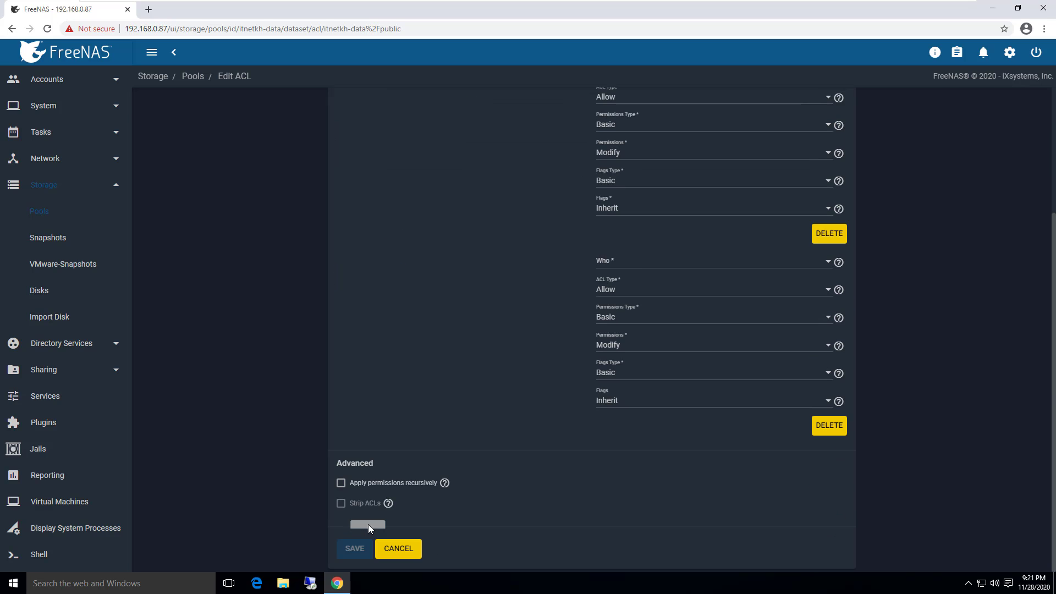
{"action": "scroll", "coordinate": [369, 529], "scroll_direction": "up", "scroll_amount": 8}
{"action": "scroll", "coordinate": [368, 529], "scroll_direction": "down", "scroll_amount": 3}
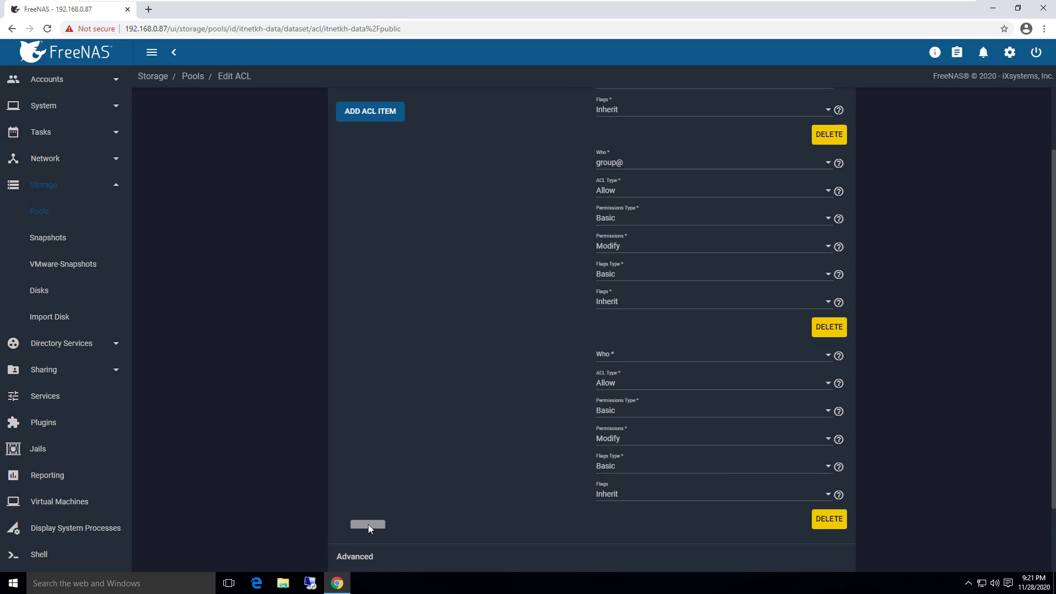
{"action": "scroll", "coordinate": [368, 529], "scroll_direction": "down", "scroll_amount": 2}
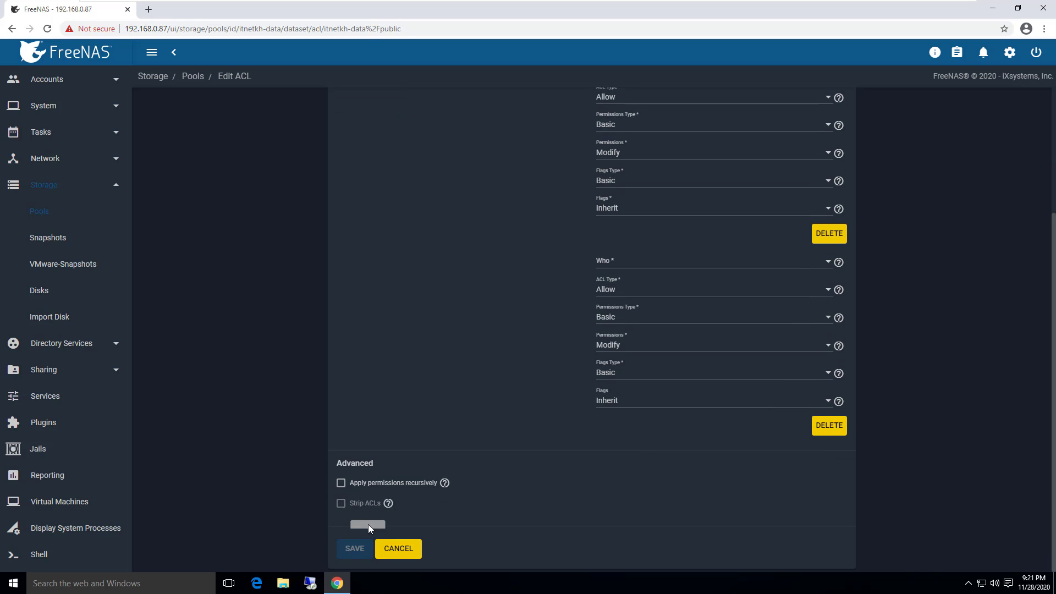
{"action": "scroll", "coordinate": [368, 529], "scroll_direction": "up", "scroll_amount": 5}
Keep RESTRICTED as the default ACL option and save the public dataset's ACL
{"action": "left_click", "coordinate": [455, 228]}
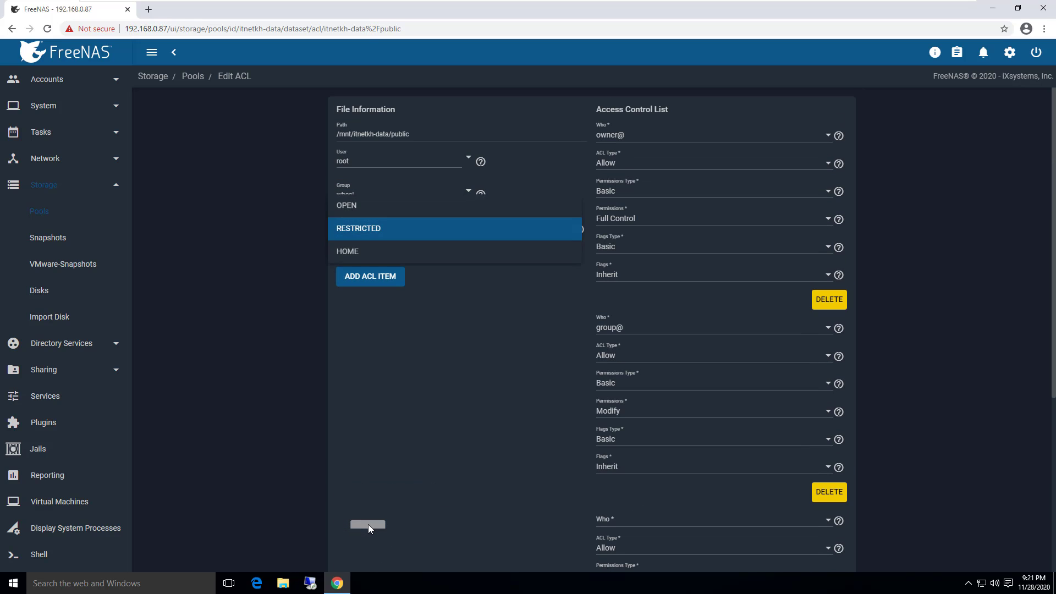
{"action": "left_click", "coordinate": [454, 228]}
{"action": "scroll", "coordinate": [369, 529], "scroll_direction": "down", "scroll_amount": 5}
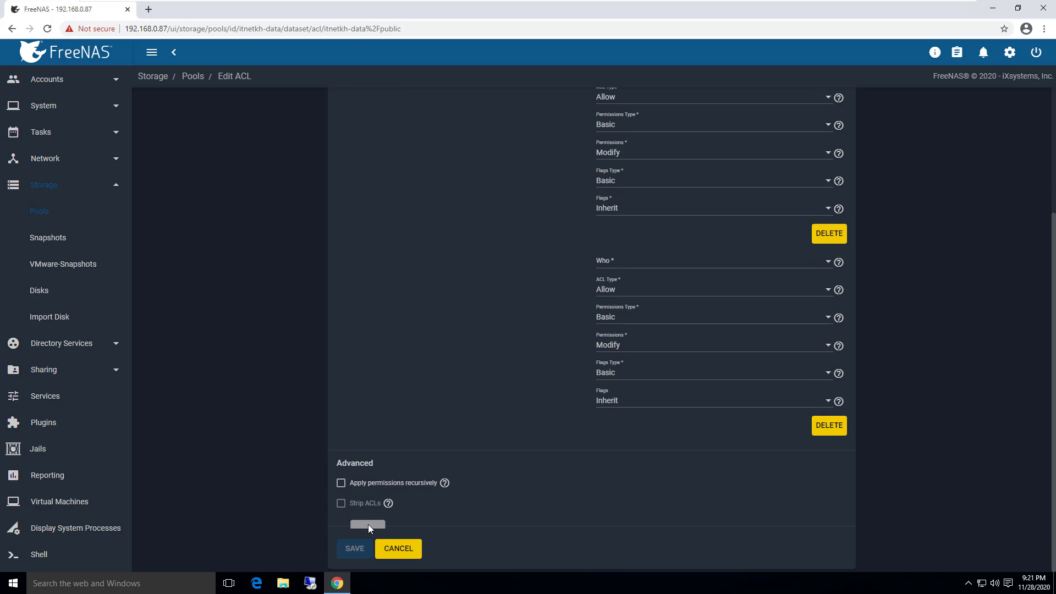
{"action": "left_click", "coordinate": [354, 548]}
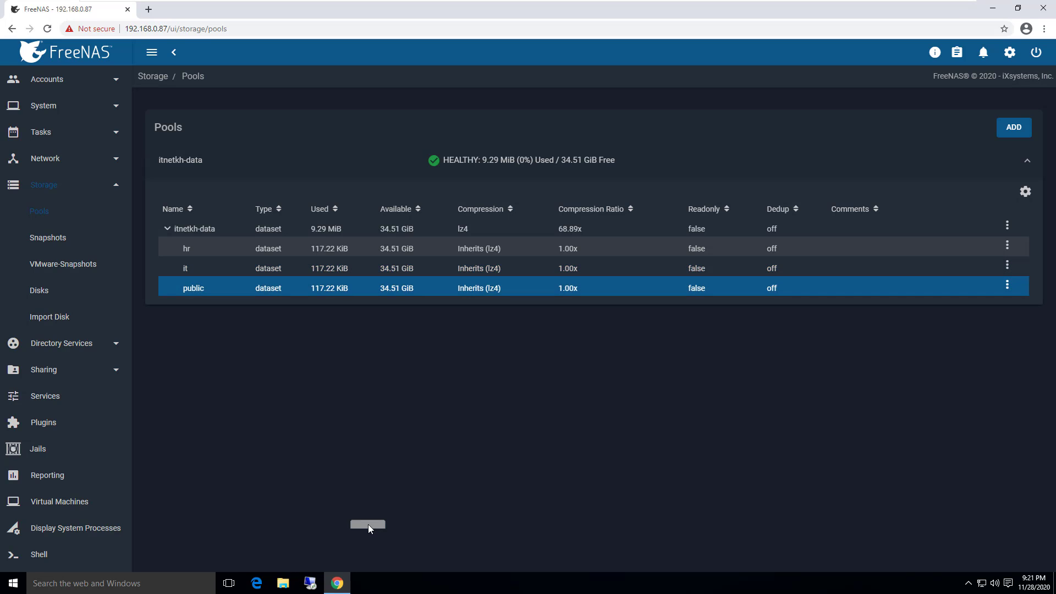
Open the list of Windows (SMB) shares
{"action": "left_click", "coordinate": [1014, 128]}
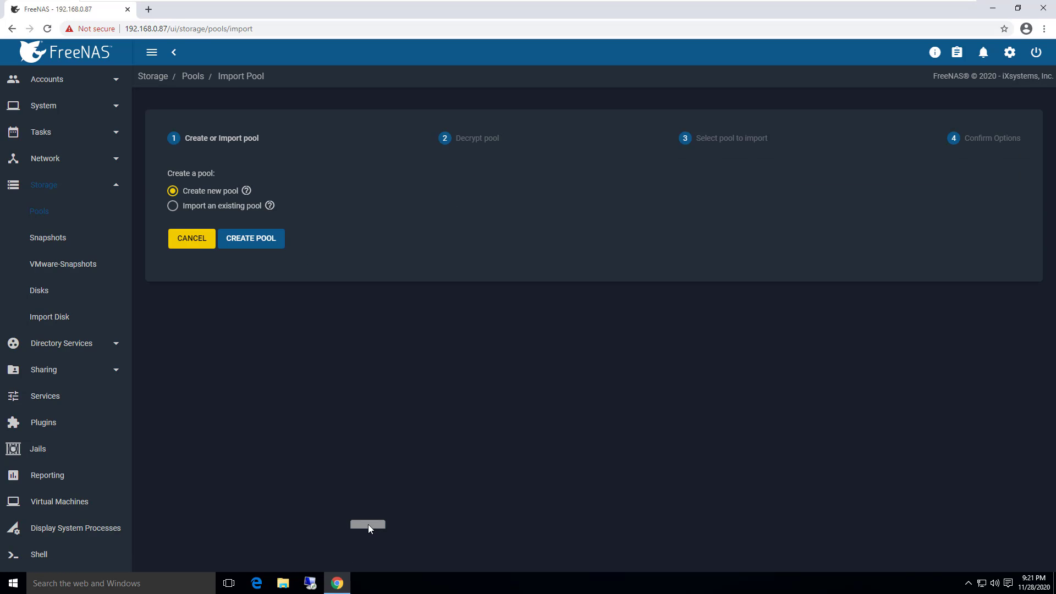
{"action": "left_click", "coordinate": [55, 369]}
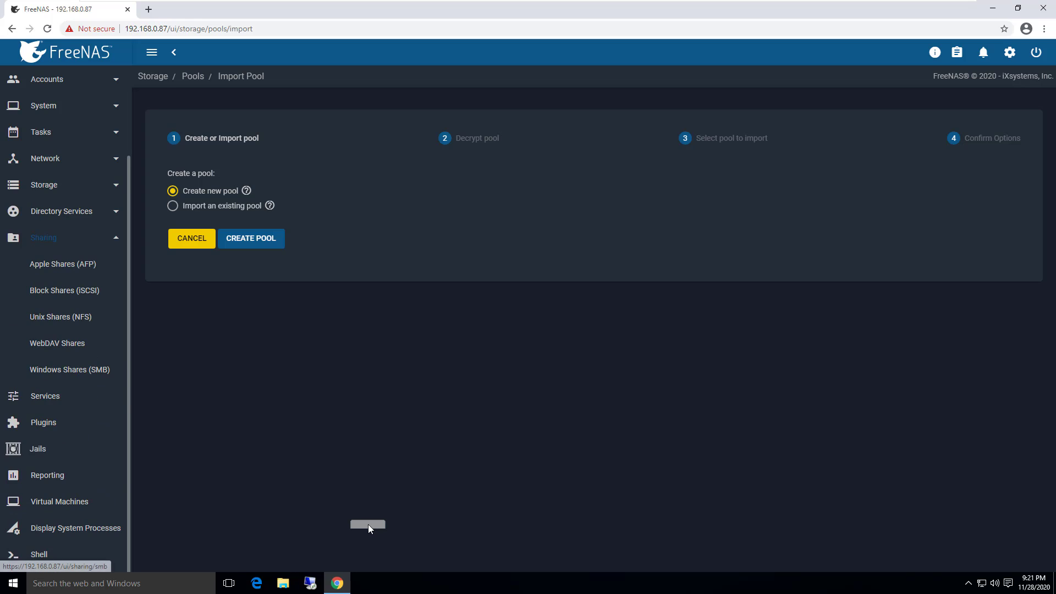
{"action": "left_click", "coordinate": [61, 369]}
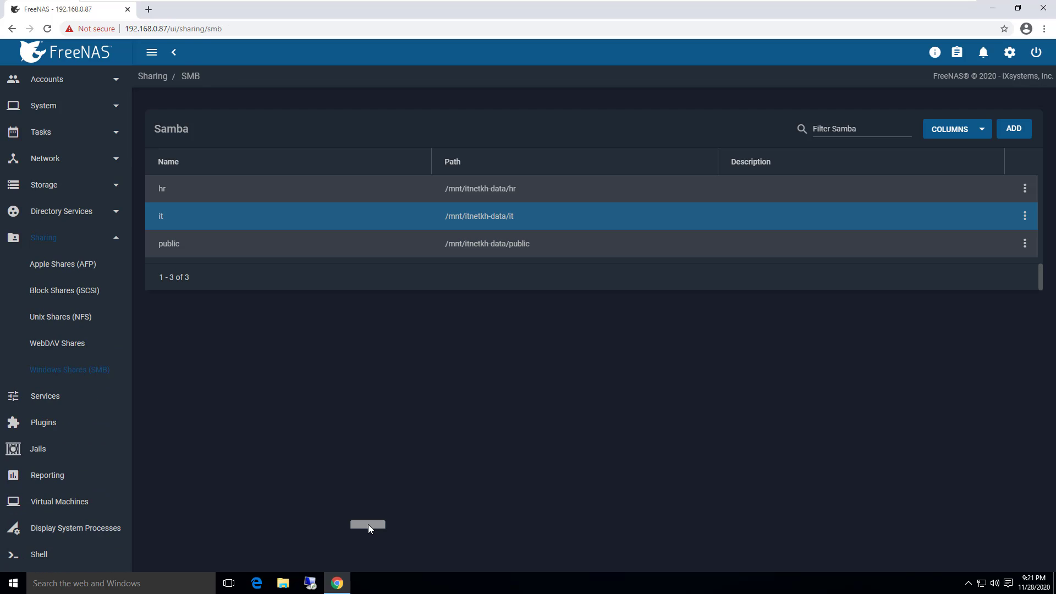
{"action": "left_click", "coordinate": [1014, 129]}
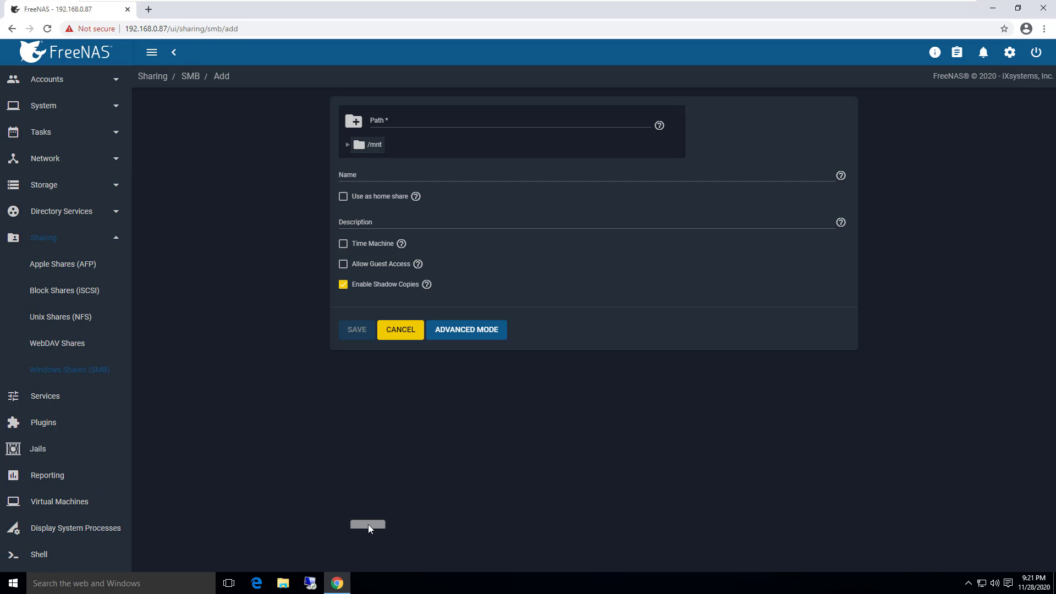
{"action": "key", "text": "Right"}
{"action": "key", "text": "Down"}
{"action": "key", "text": "Return"}
{"action": "key", "text": "Right"}
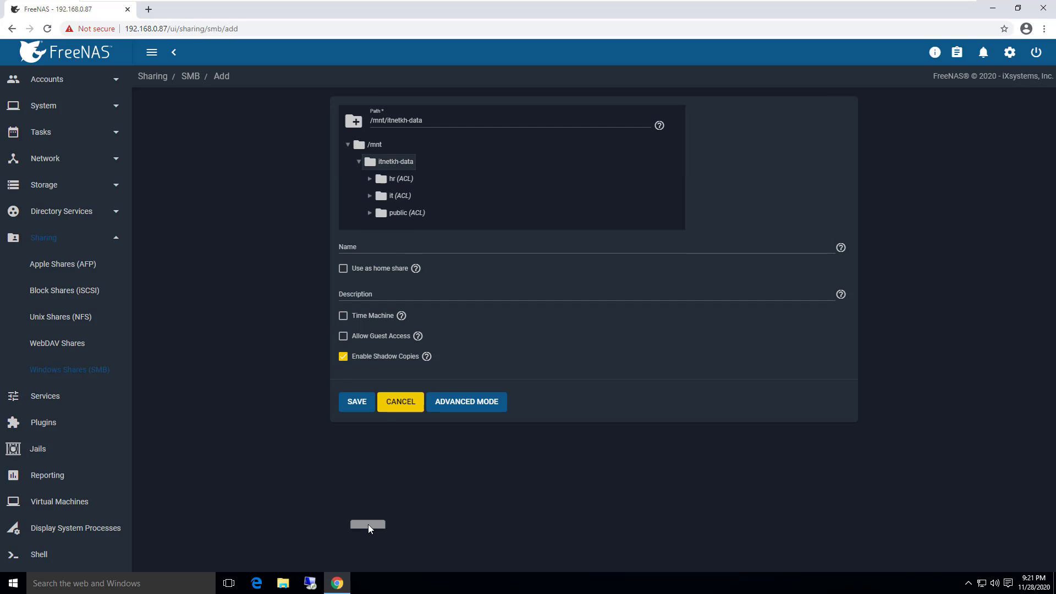
{"action": "key", "text": "Down"}
{"action": "key", "text": "Down"}
{"action": "key", "text": "Down"}
{"action": "key", "text": "Return"}
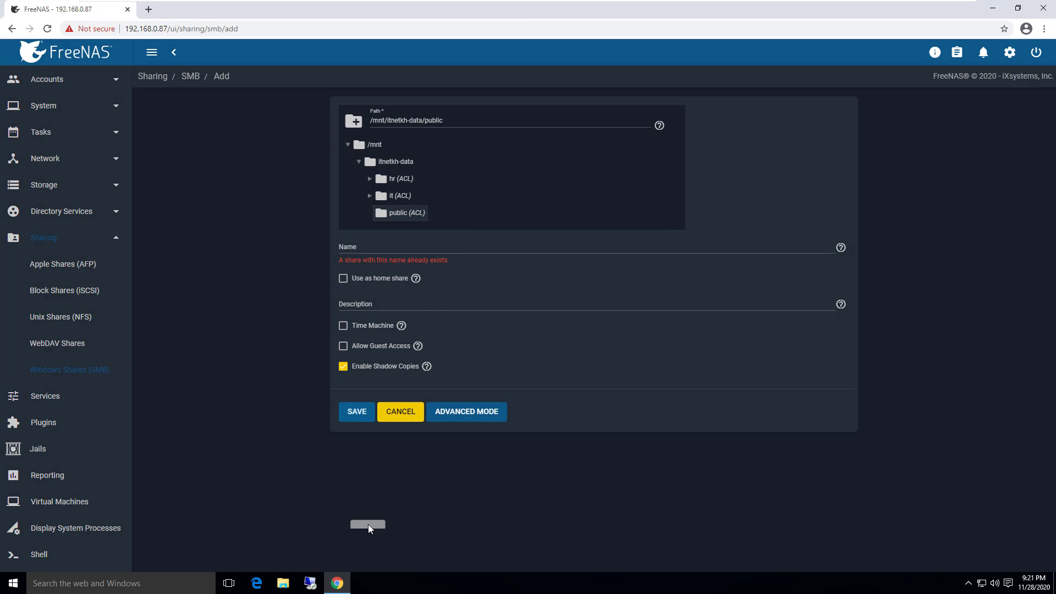
{"action": "key", "text": "Tab"}
{"action": "left_click", "coordinate": [401, 411]}
Open the ACL of the public share for editing
{"action": "key", "text": "Down"}
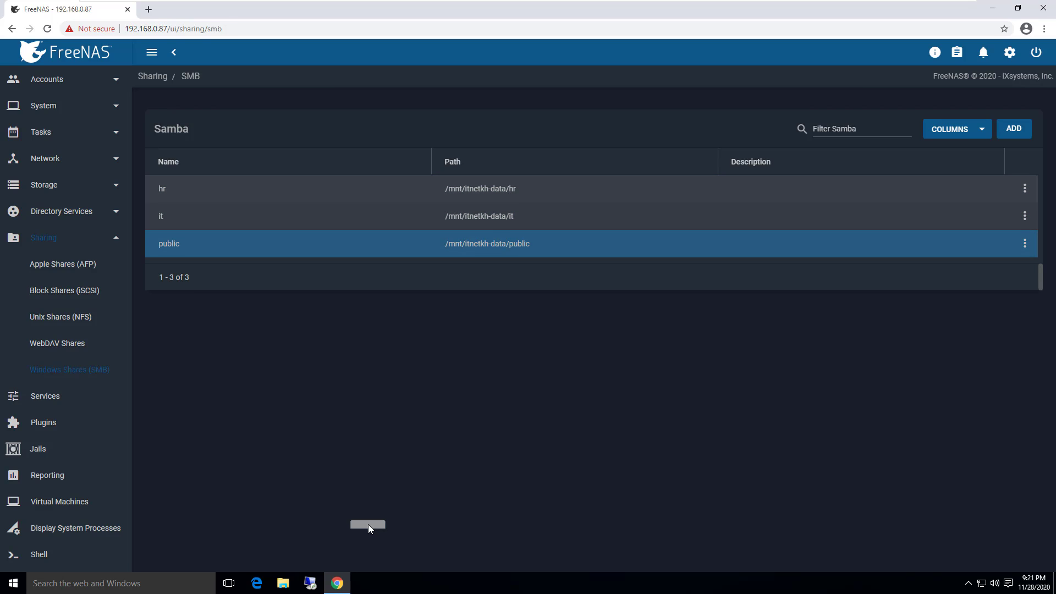
{"action": "key", "text": "Return"}
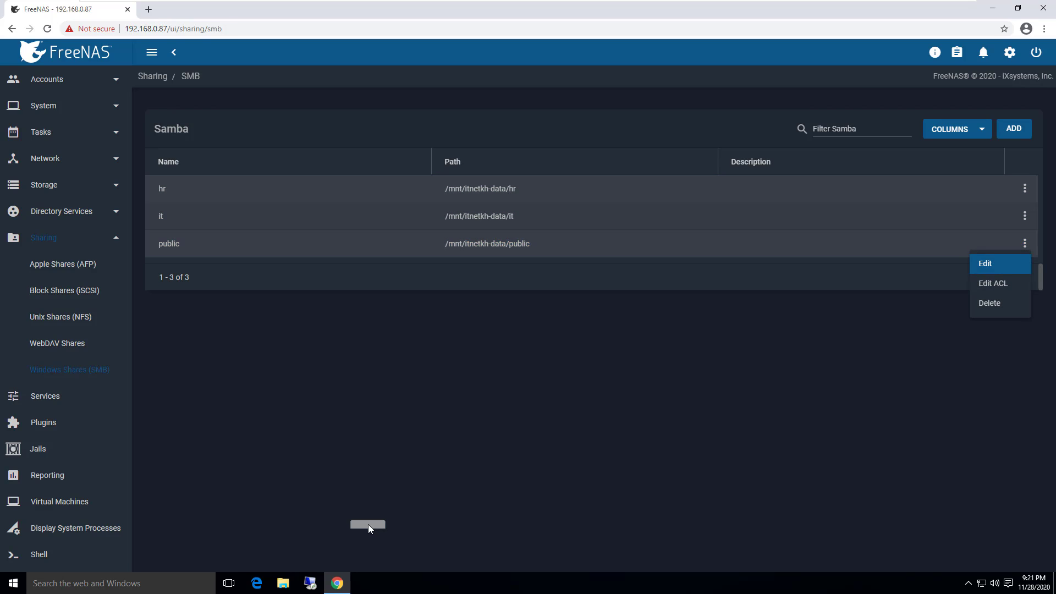
{"action": "key", "text": "Down"}
{"action": "key", "text": "Escape"}
{"action": "key", "text": "Return"}
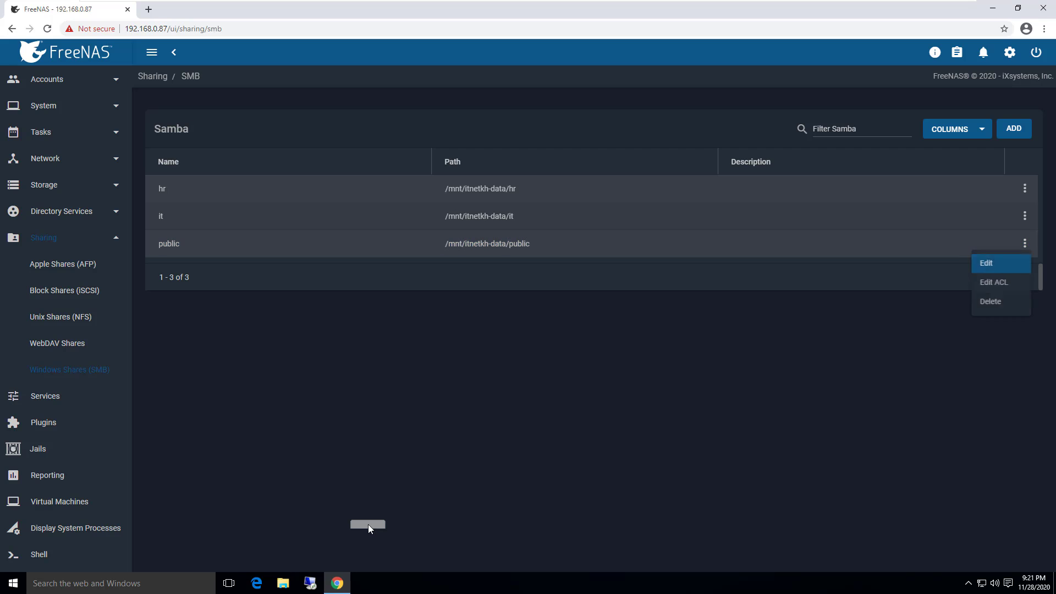
{"action": "key", "text": "Down"}
{"action": "key", "text": "Return"}
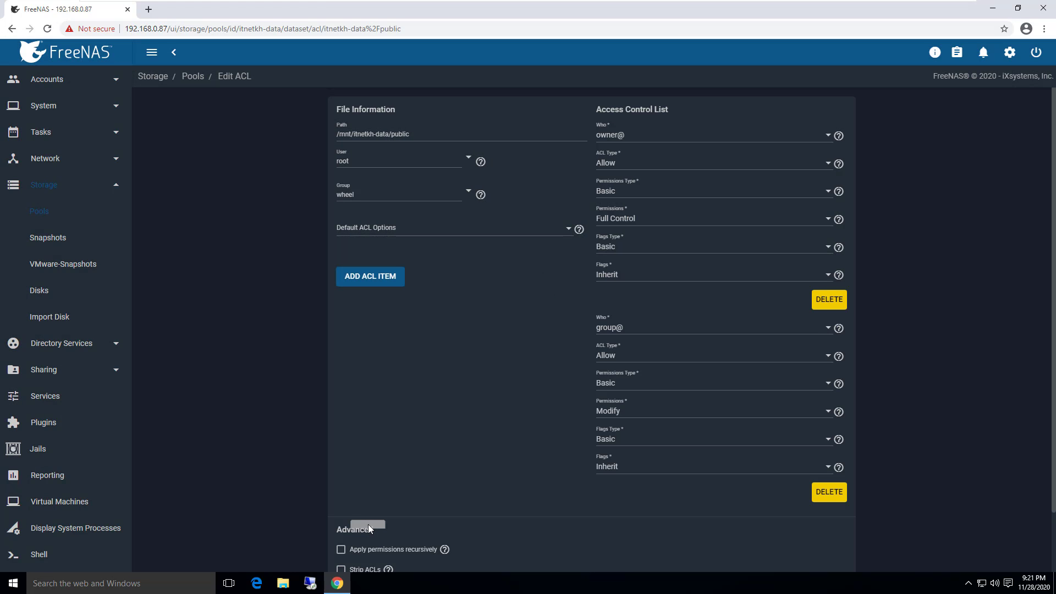
Choose ITNETKH\hr as the user of the public dataset in its ACL settings
{"action": "left_click", "coordinate": [468, 158]}
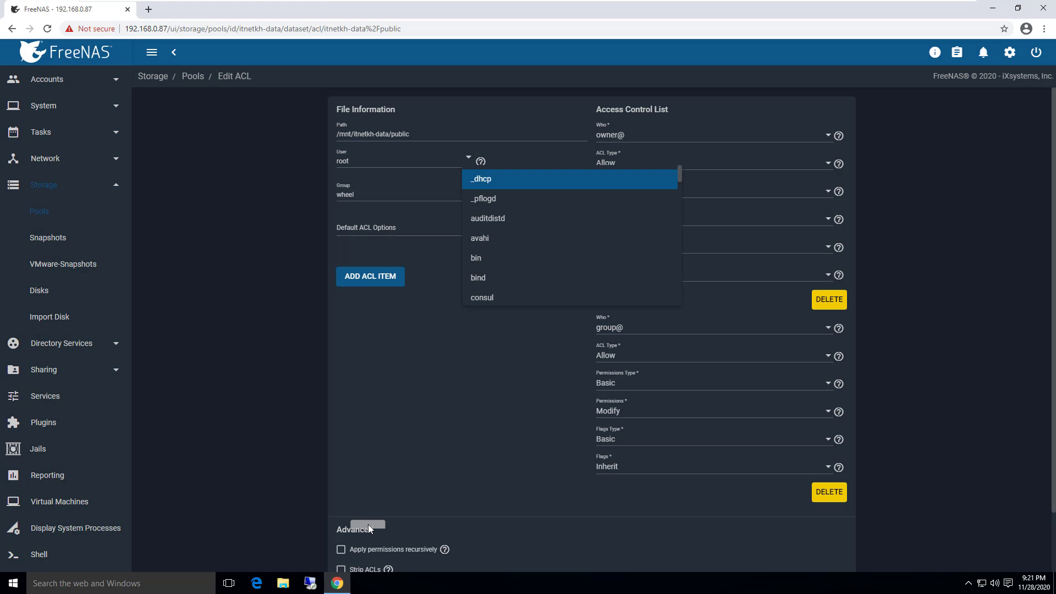
{"action": "scroll", "coordinate": [489, 218], "scroll_direction": "down", "scroll_amount": 4}
{"action": "key", "text": "Down"}
{"action": "key", "text": "Down"}
{"action": "key", "text": "Down"}
{"action": "key", "text": "Down"}
{"action": "key", "text": "Down"}
{"action": "key", "text": "Down"}
{"action": "key", "text": "Down"}
{"action": "key", "text": "Down"}
{"action": "key", "text": "Down"}
{"action": "key", "text": "Down"}
{"action": "key", "text": "Down"}
{"action": "key", "text": "Down"}
{"action": "key", "text": "Down"}
{"action": "key", "text": "Down"}
{"action": "key", "text": "Down"}
{"action": "key", "text": "Down"}
{"action": "key", "text": "Down"}
{"action": "key", "text": "Down"}
{"action": "key", "text": "Down"}
{"action": "key", "text": "Down"}
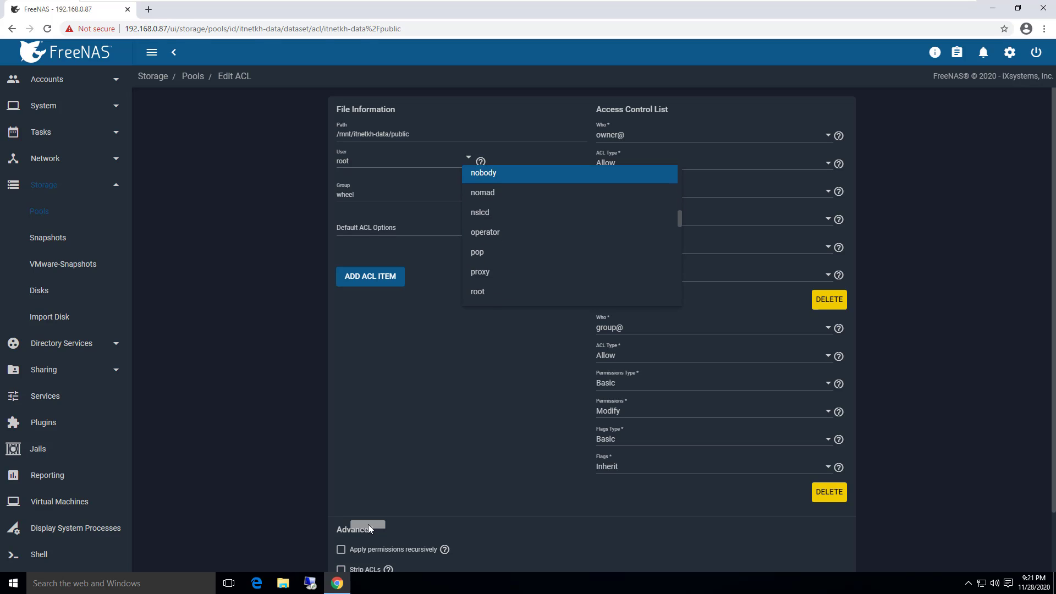
{"action": "key", "text": "Down"}
{"action": "key", "text": "Down"}
{"action": "key", "text": "Down"}
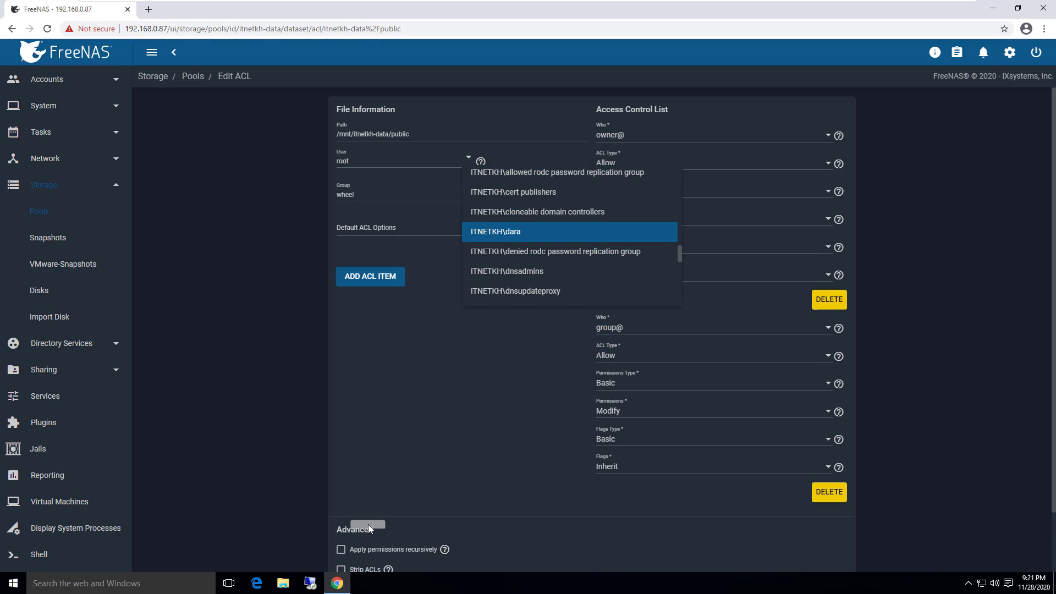
{"action": "key", "text": "Up"}
{"action": "key", "text": "Up"}
{"action": "key", "text": "Down"}
{"action": "key", "text": "Down"}
{"action": "key", "text": "Up"}
{"action": "key", "text": "Up"}
{"action": "key", "text": "Down"}
{"action": "key", "text": "Down"}
{"action": "key", "text": "Down"}
{"action": "key", "text": "Down"}
{"action": "key", "text": "Down"}
{"action": "key", "text": "Down"}
{"action": "key", "text": "Down"}
{"action": "key", "text": "Down"}
{"action": "key", "text": "Down"}
{"action": "key", "text": "Down"}
{"action": "key", "text": "Down"}
{"action": "key", "text": "Down"}
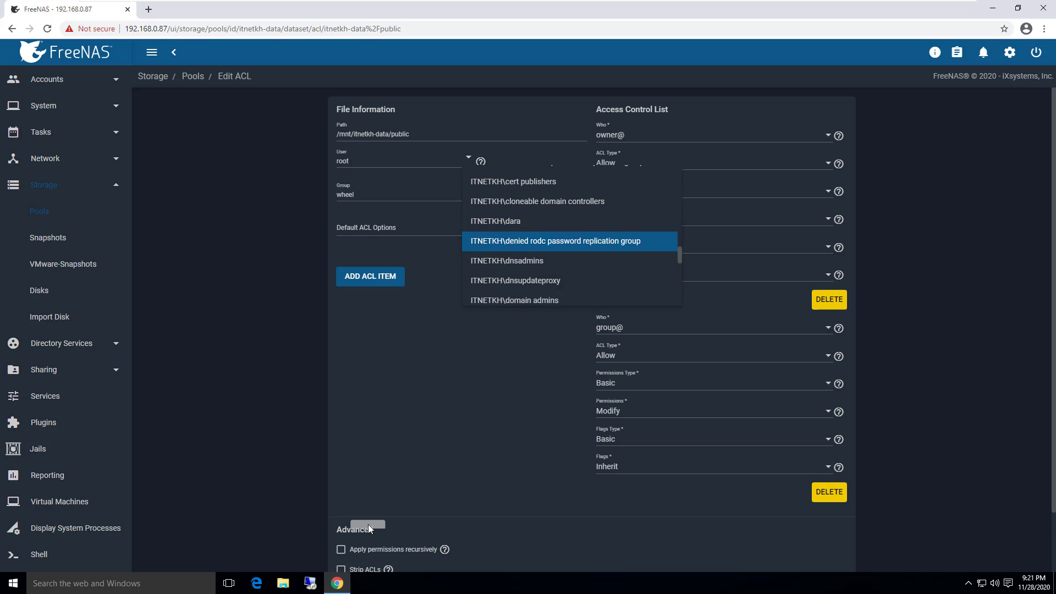
{"action": "key", "text": "Down"}
{"action": "key", "text": "Down"}
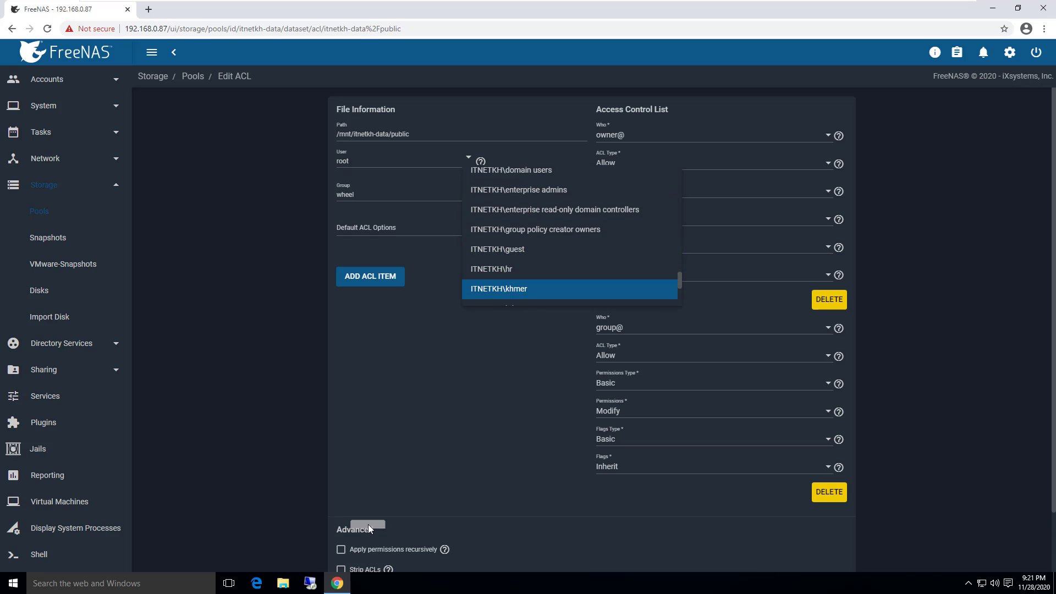
{"action": "key", "text": "Up"}
{"action": "key", "text": "Return"}
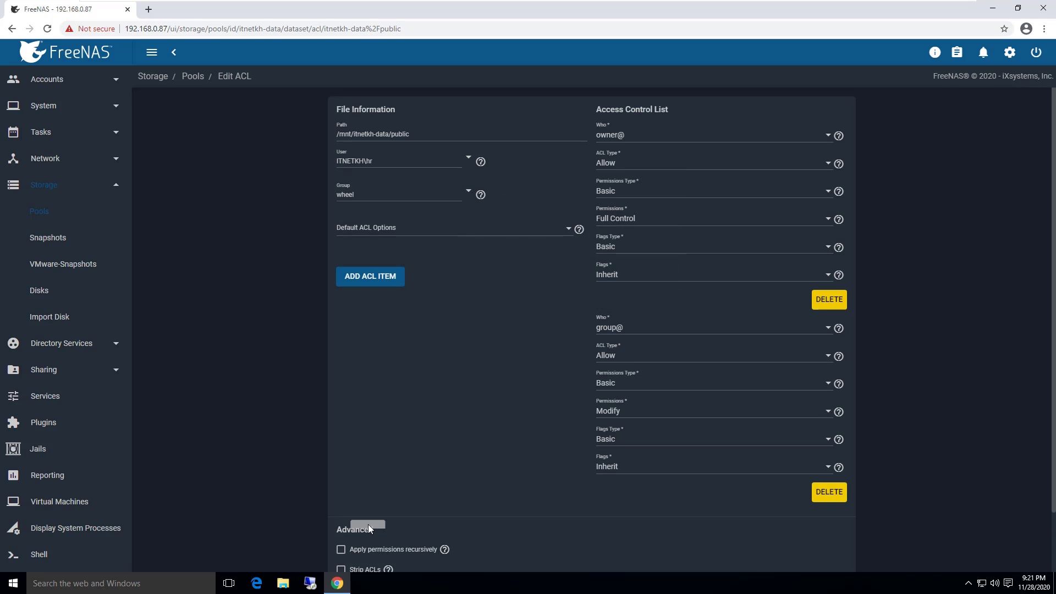
Apply the RESTRICTED default ACL option to the public dataset and save its ACL
{"action": "scroll", "coordinate": [368, 529], "scroll_direction": "down", "scroll_amount": 1}
{"action": "key", "text": "Return"}
{"action": "key", "text": "Down"}
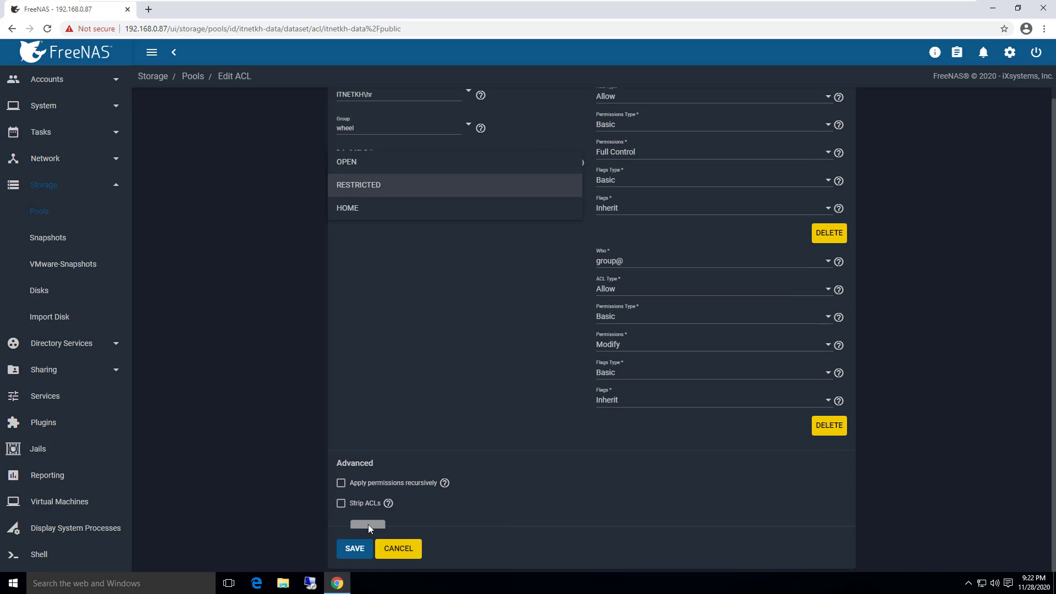
{"action": "key", "text": "Up"}
{"action": "key", "text": "Down"}
{"action": "key", "text": "Return"}
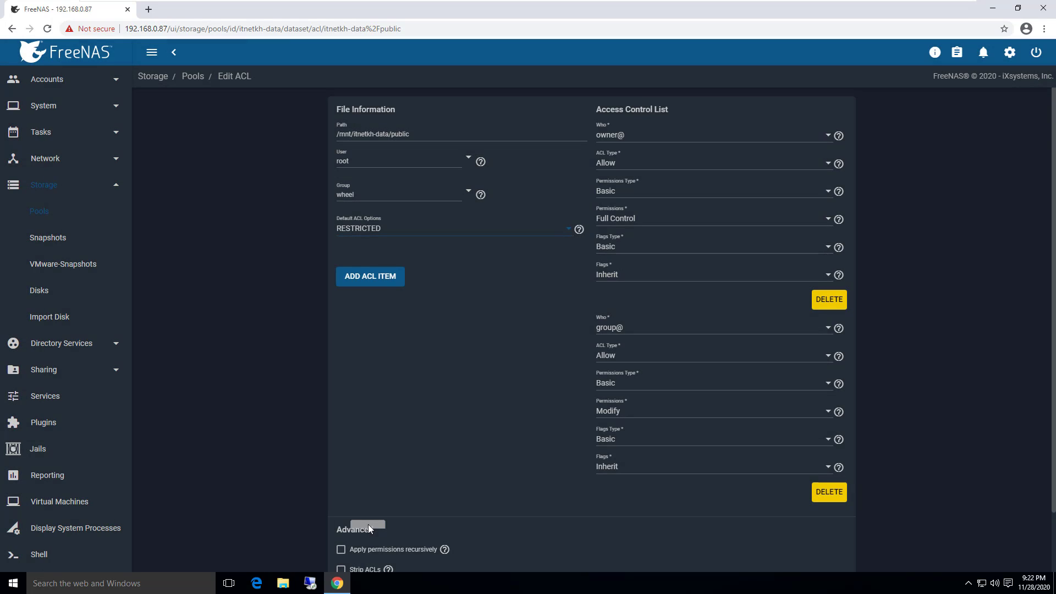
{"action": "scroll", "coordinate": [368, 529], "scroll_direction": "down", "scroll_amount": 1}
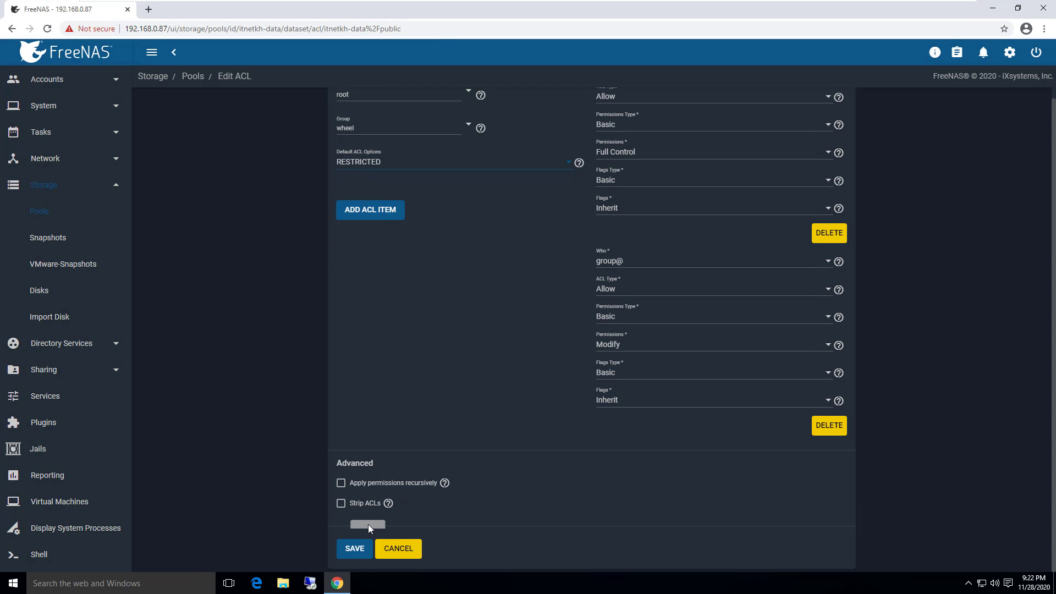
{"action": "left_click", "coordinate": [355, 548]}
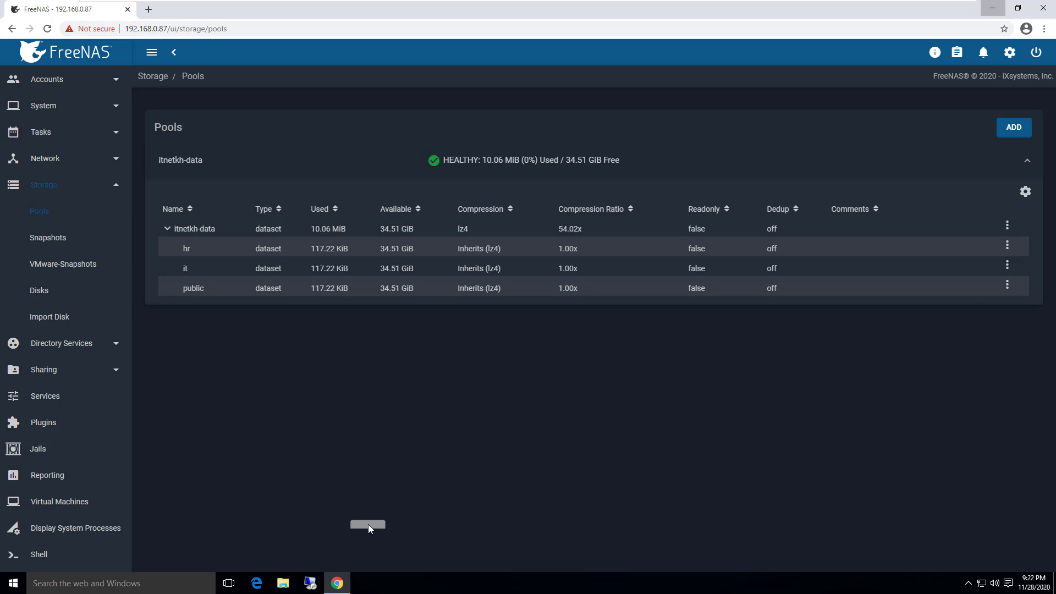
Open the \\freenas.local network location in File Explorer from the Run dialog
{"action": "key", "text": "super+d"}
{"action": "key", "text": "super"}
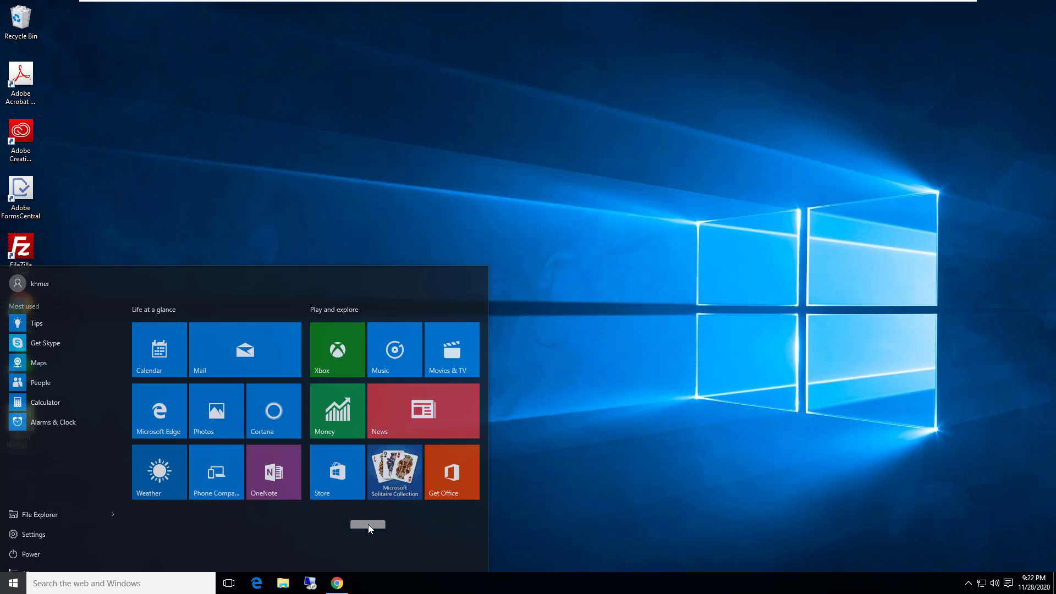
{"action": "type", "text": "run"}
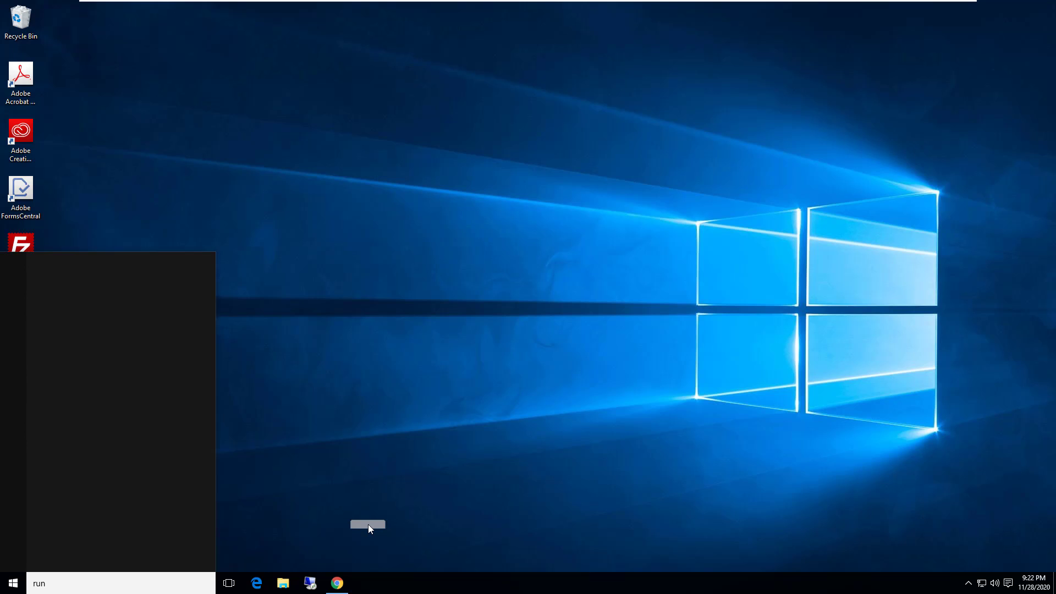
{"action": "key", "text": "Return"}
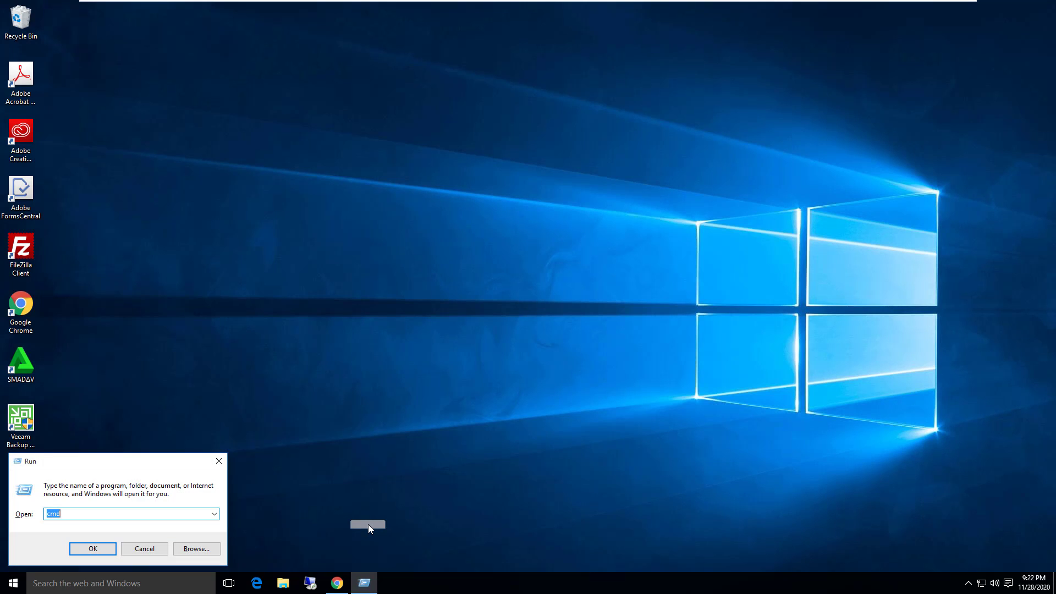
{"action": "type", "text": "\\\\"}
{"action": "key", "text": "Down"}
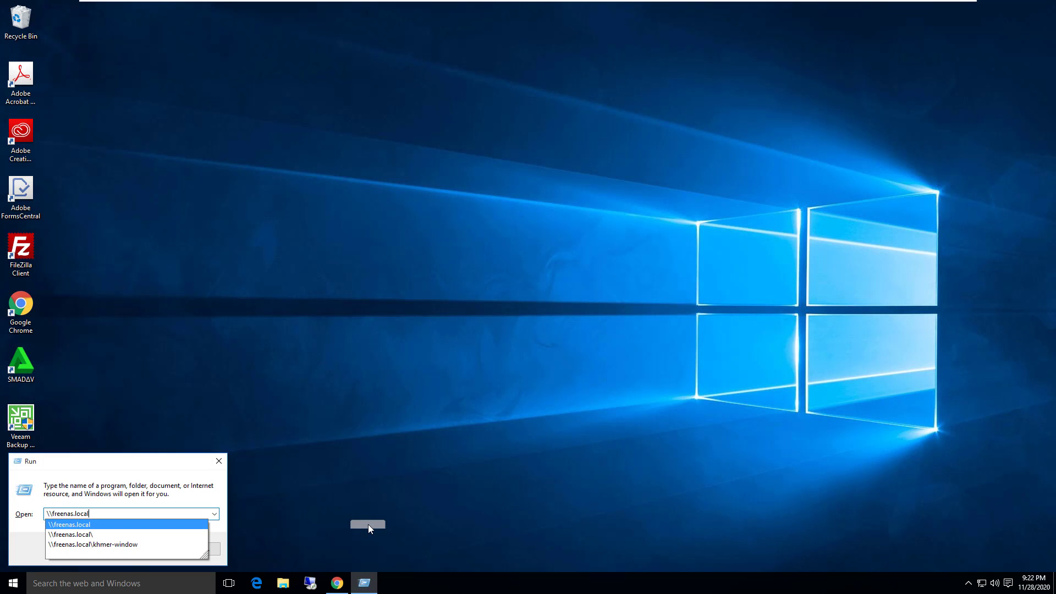
{"action": "key", "text": "Return"}
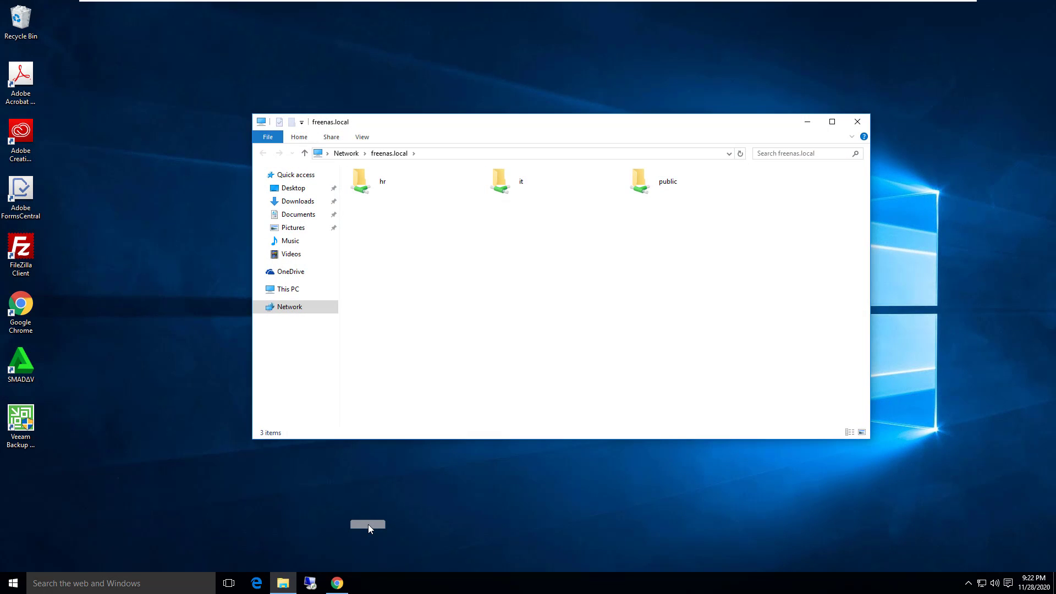
Try to open the hr, it and public shares on freenas.local one after another
{"action": "key", "text": "super"}
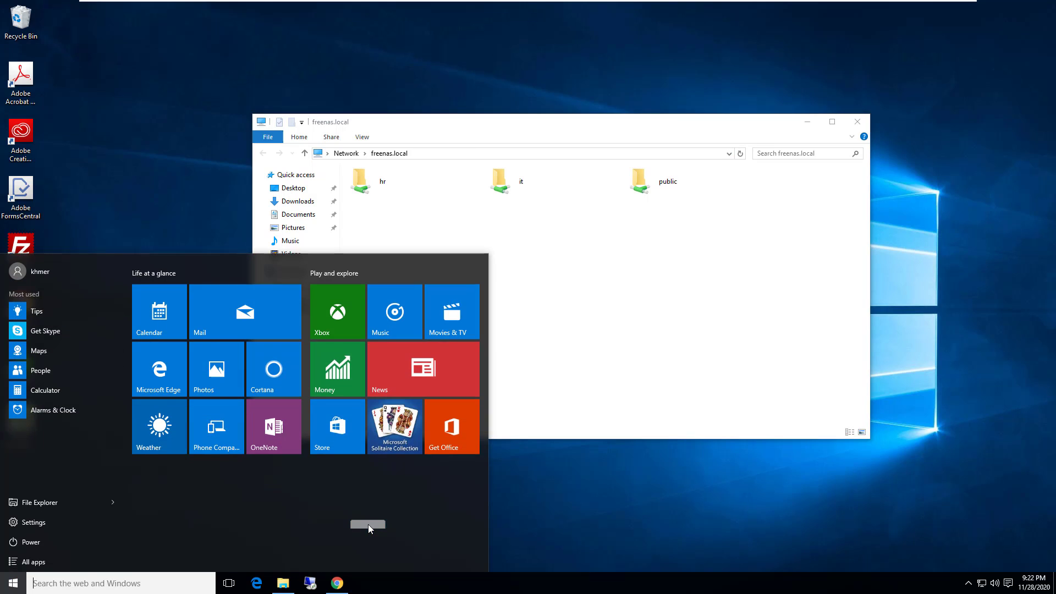
{"action": "key", "text": "Escape"}
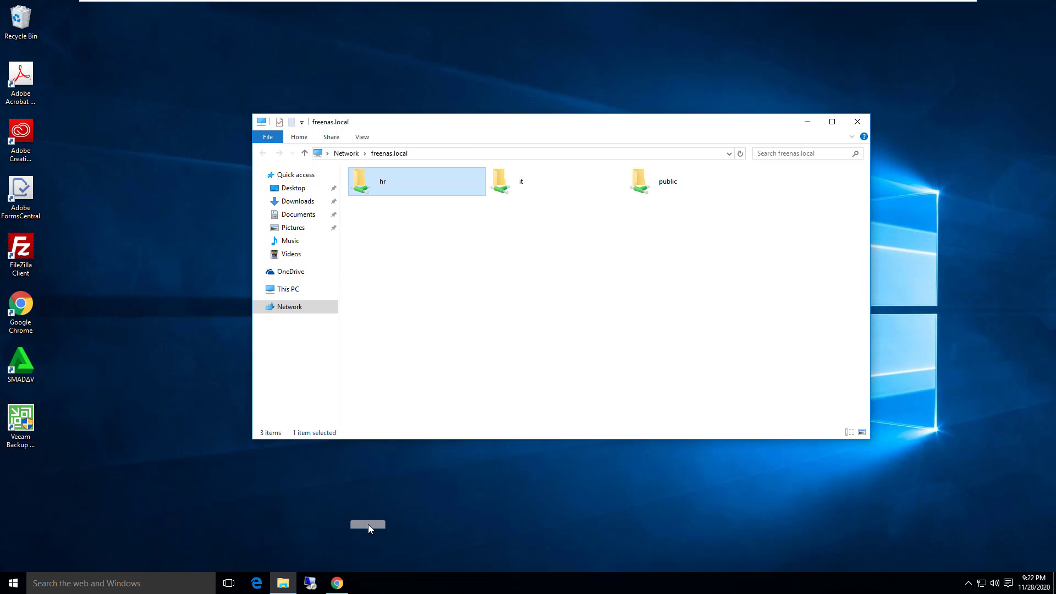
{"action": "key", "text": "Return"}
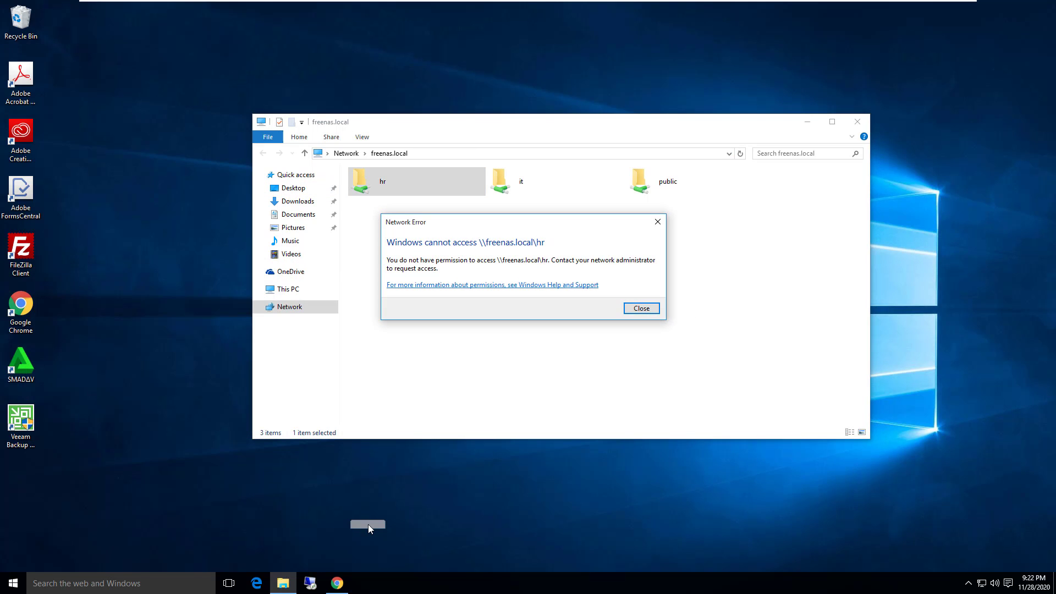
{"action": "key", "text": "Escape"}
{"action": "key", "text": "Right"}
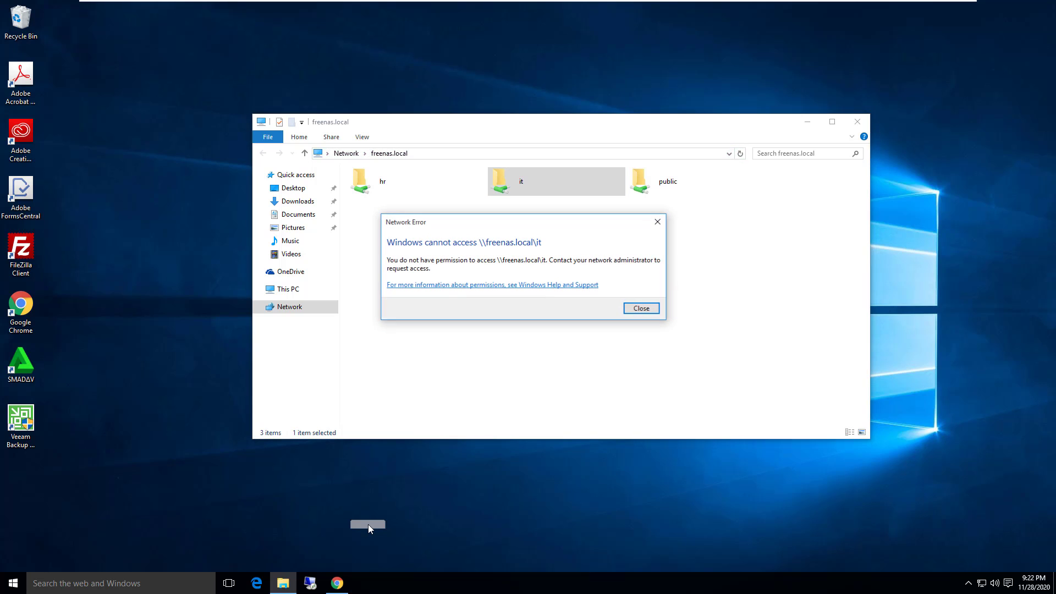
{"action": "key", "text": "Escape"}
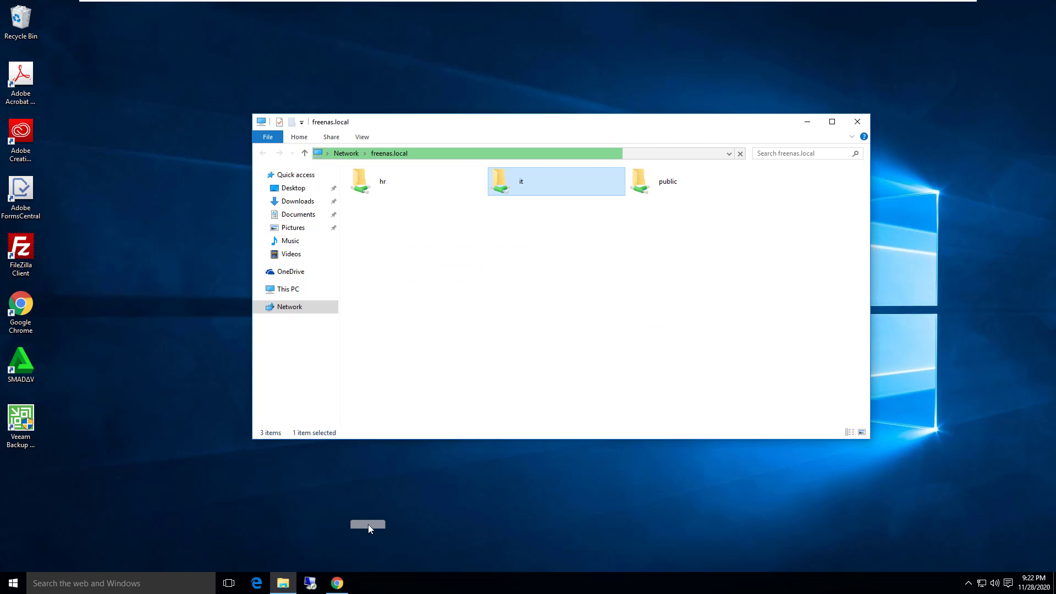
{"action": "key", "text": "Right"}
{"action": "key", "text": "Return"}
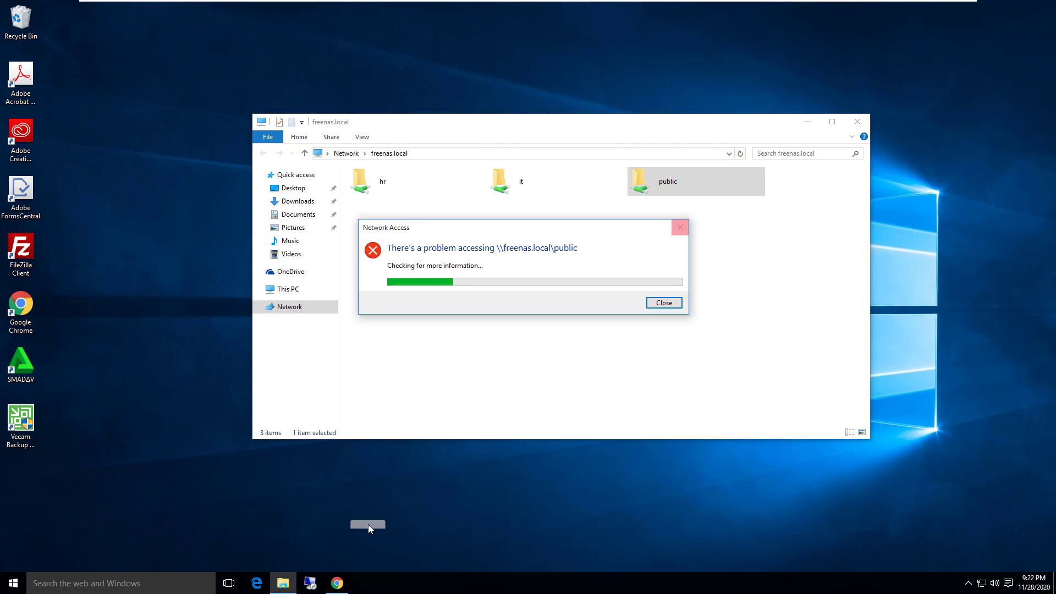
{"action": "key", "text": "Escape"}
{"action": "key", "text": "Left"}
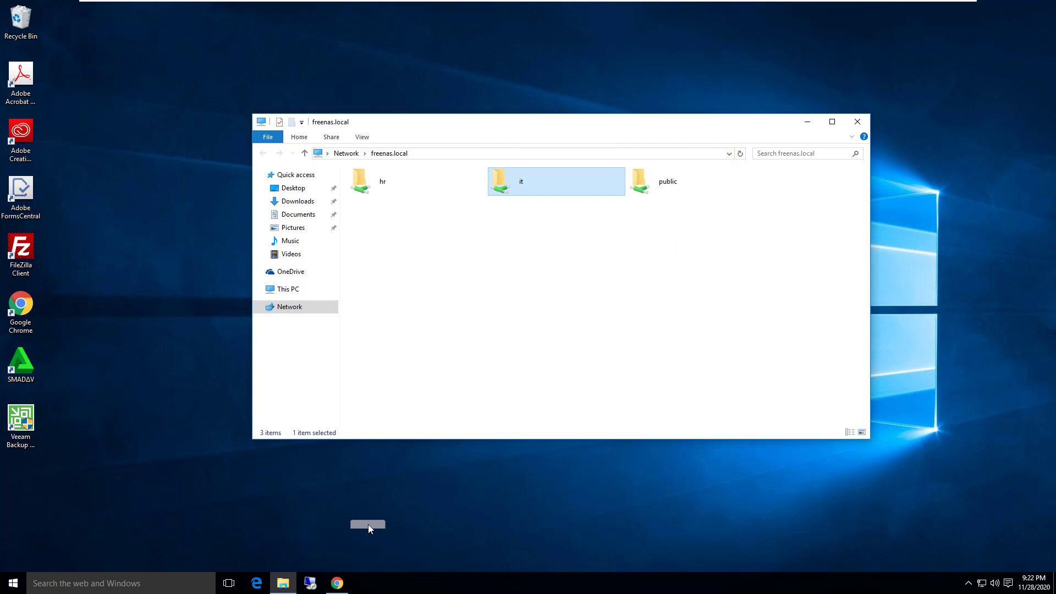
Switch back to FreeNAS in Chrome and open the ACL of the it dataset for editing
{"action": "key", "text": "alt+Tab"}
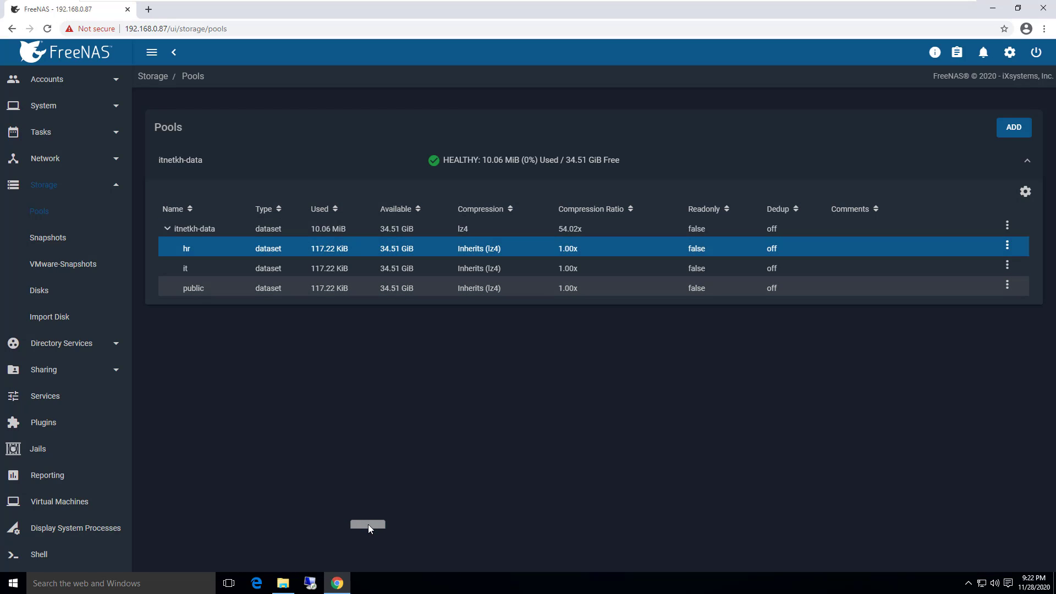
{"action": "left_click", "coordinate": [1007, 265]}
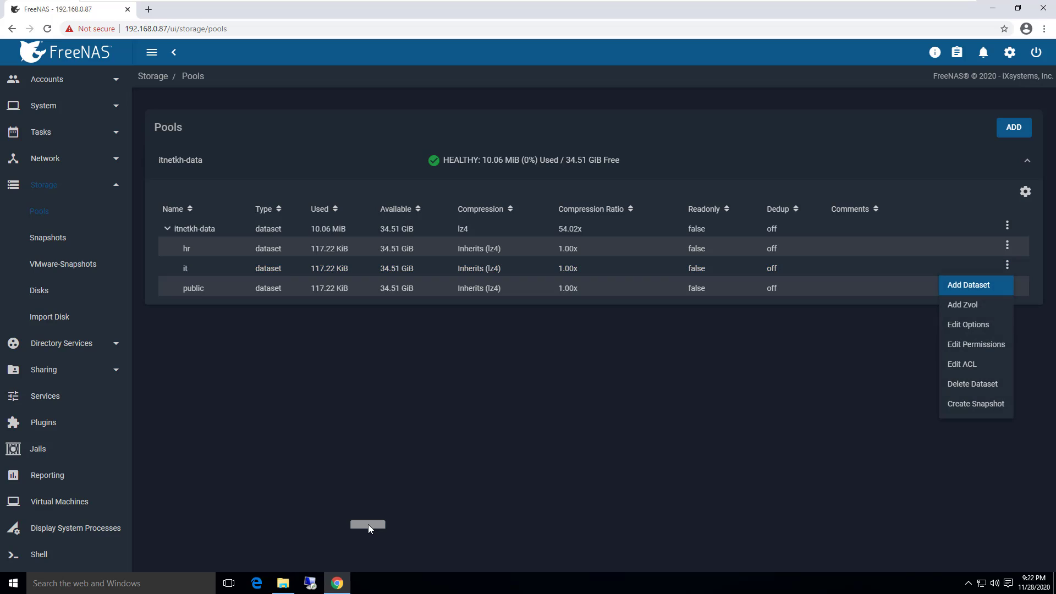
{"action": "left_click", "coordinate": [880, 364]}
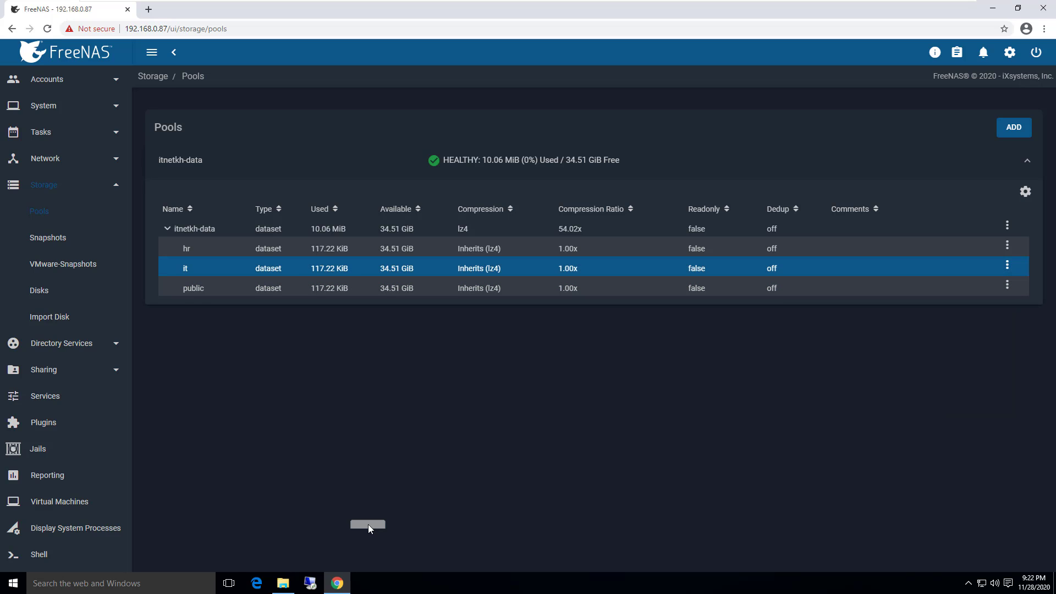
{"action": "key", "text": "Return"}
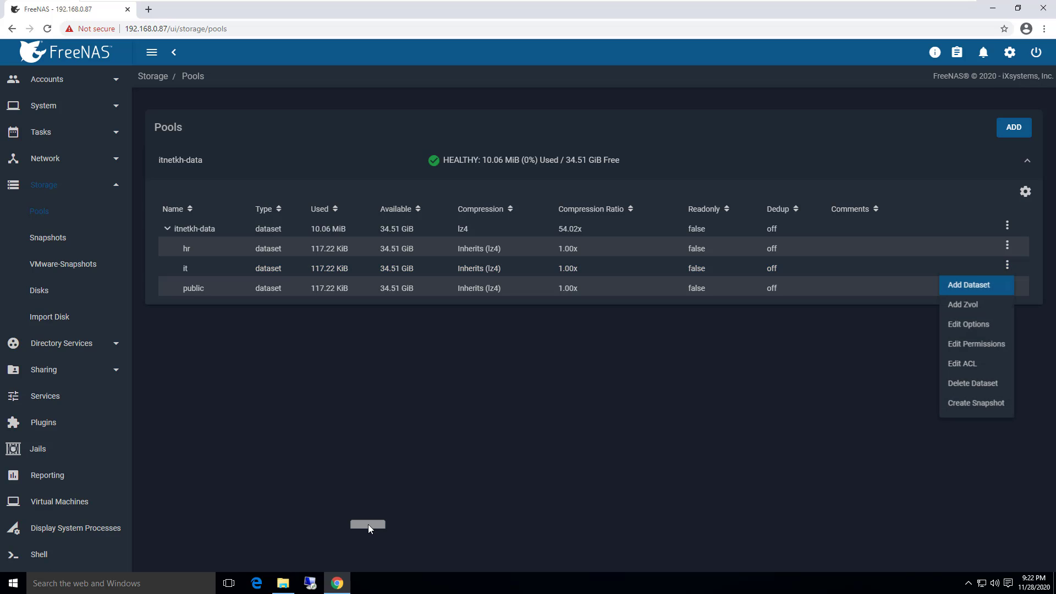
{"action": "key", "text": "Down"}
{"action": "key", "text": "Down"}
{"action": "key", "text": "Down"}
{"action": "key", "text": "Down"}
{"action": "key", "text": "Return"}
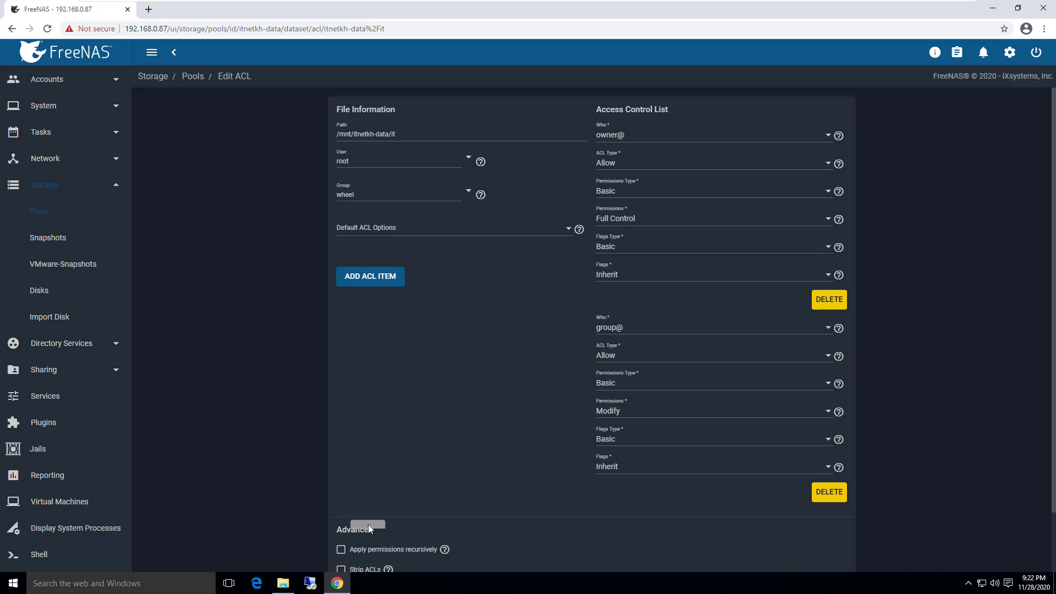
Choose ITNETKH\khmer as the user of the it dataset in its ACL settings
{"action": "key", "text": "Return"}
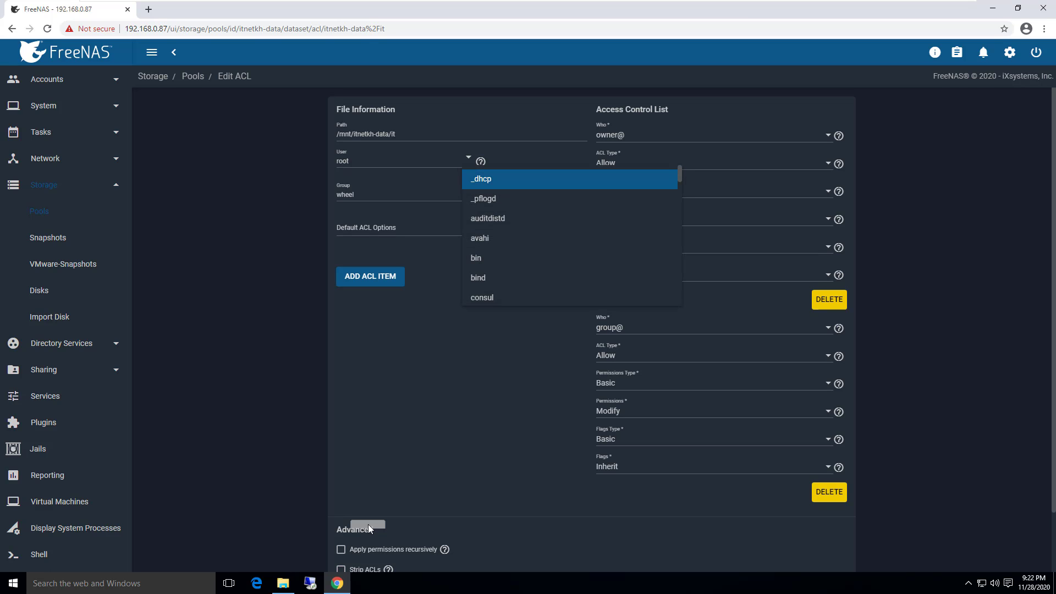
{"action": "key", "text": "Down"}
{"action": "key", "text": "Down"}
{"action": "key", "text": "Down"}
{"action": "key", "text": "Down"}
{"action": "key", "text": "Down"}
{"action": "key", "text": "Down"}
{"action": "key", "text": "Down"}
{"action": "key", "text": "Down"}
{"action": "key", "text": "Down"}
{"action": "key", "text": "Down"}
{"action": "key", "text": "Down"}
{"action": "key", "text": "Down"}
{"action": "key", "text": "Down"}
{"action": "key", "text": "Down"}
{"action": "key", "text": "Down"}
{"action": "key", "text": "Down"}
{"action": "key", "text": "Down"}
{"action": "key", "text": "Down"}
{"action": "key", "text": "Down"}
{"action": "key", "text": "Down"}
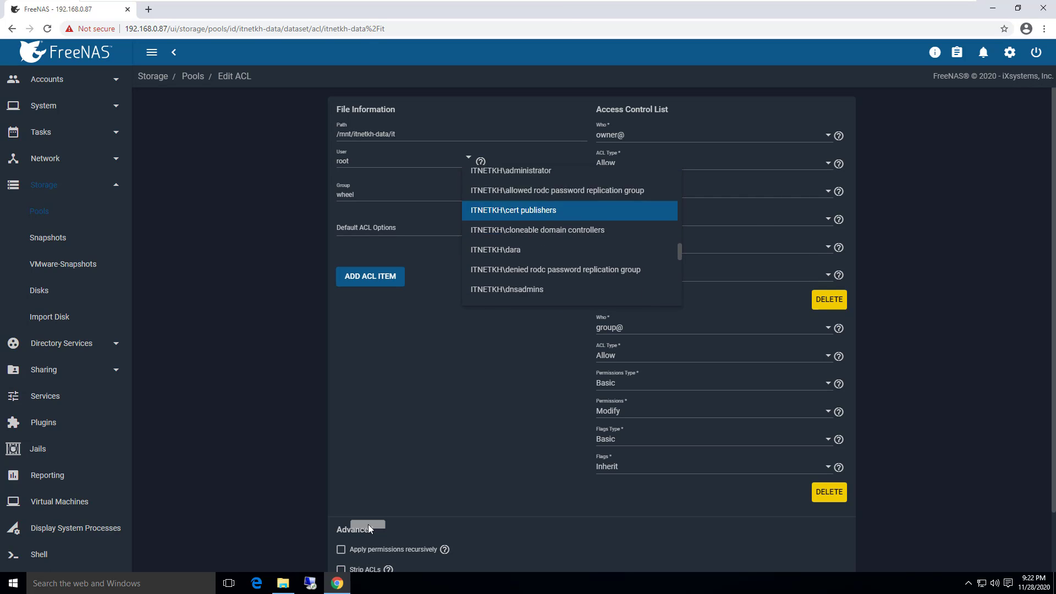
{"action": "key", "text": "Down"}
{"action": "key", "text": "Down"}
{"action": "key", "text": "Down"}
{"action": "key", "text": "Down"}
{"action": "key", "text": "Down"}
{"action": "key", "text": "Down"}
{"action": "key", "text": "Down"}
{"action": "key", "text": "Down"}
{"action": "key", "text": "Down"}
{"action": "key", "text": "Down"}
{"action": "key", "text": "Down"}
{"action": "key", "text": "Down"}
{"action": "key", "text": "Down"}
{"action": "key", "text": "Down"}
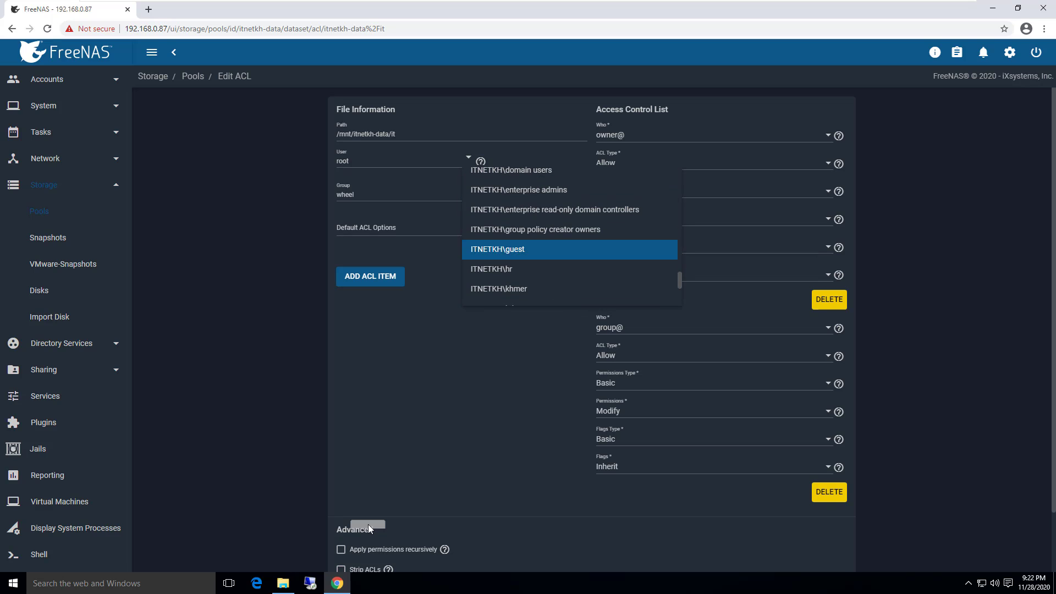
{"action": "key", "text": "Down"}
{"action": "key", "text": "Down"}
{"action": "key", "text": "Return"}
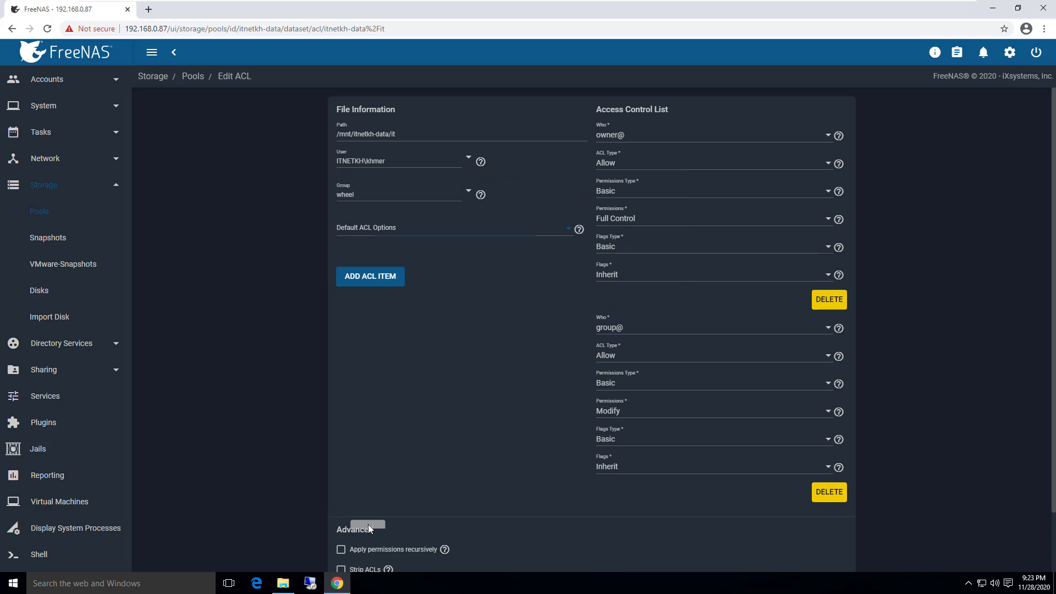
Apply the RESTRICTED default ACL option to the it dataset and save its ACL
{"action": "key", "text": "Return"}
{"action": "key", "text": "Down"}
{"action": "key", "text": "Return"}
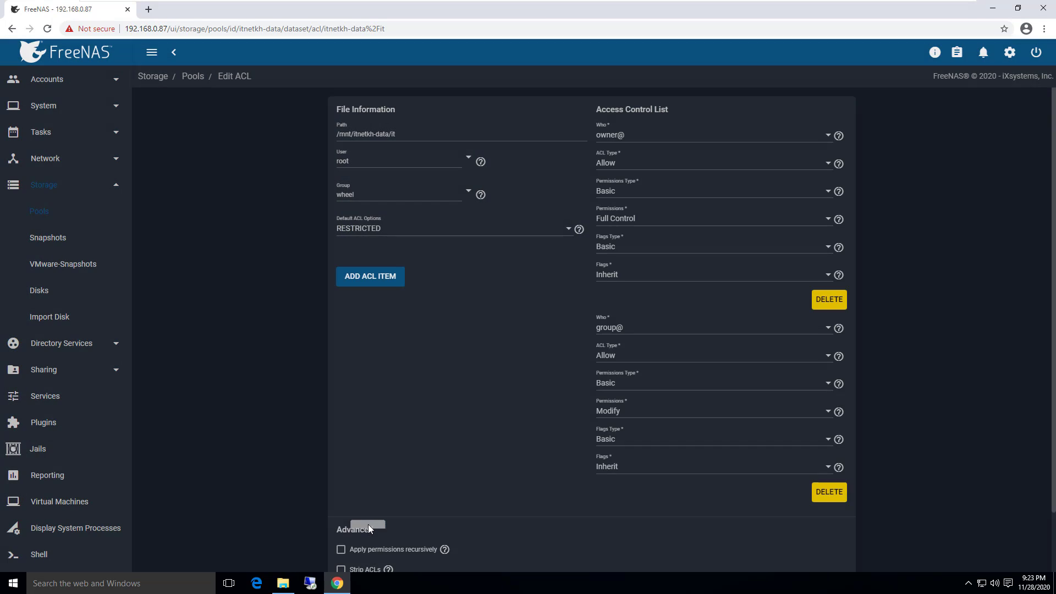
{"action": "key", "text": "Tab"}
{"action": "key", "text": "Tab"}
{"action": "key", "text": "Tab"}
{"action": "key", "text": "Tab"}
{"action": "key", "text": "Tab"}
{"action": "key", "text": "Tab"}
{"action": "key", "text": "Tab"}
{"action": "key", "text": "Return"}
{"action": "key", "text": "Return"}
{"action": "scroll", "coordinate": [368, 529], "scroll_direction": "down", "scroll_amount": 2}
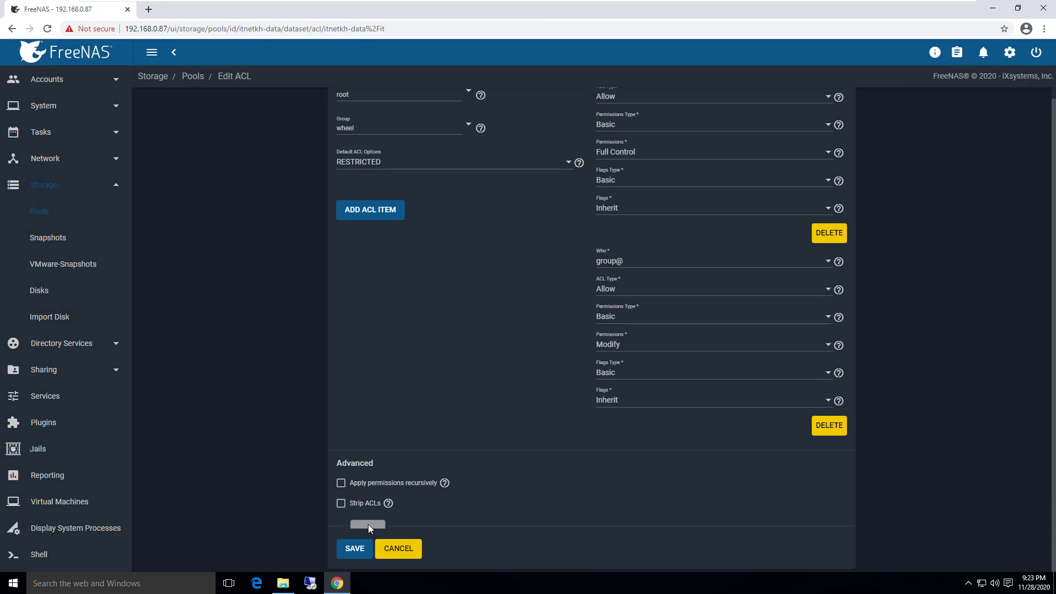
{"action": "key", "text": "Return"}
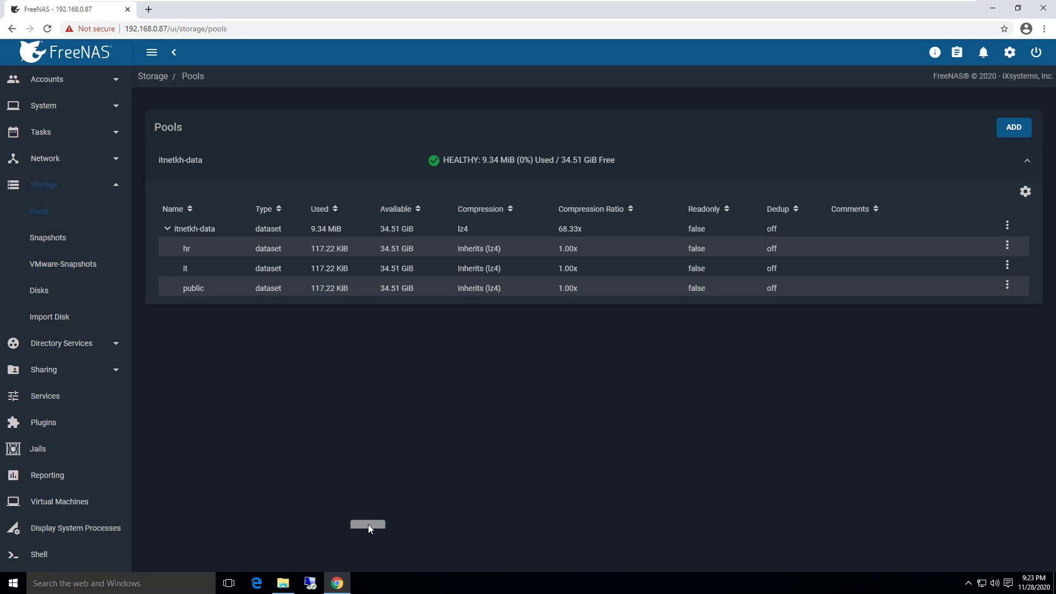
Switch to File Explorer, try to open the it share on freenas.local, and return to FreeNAS
{"action": "key", "text": "alt+Tab"}
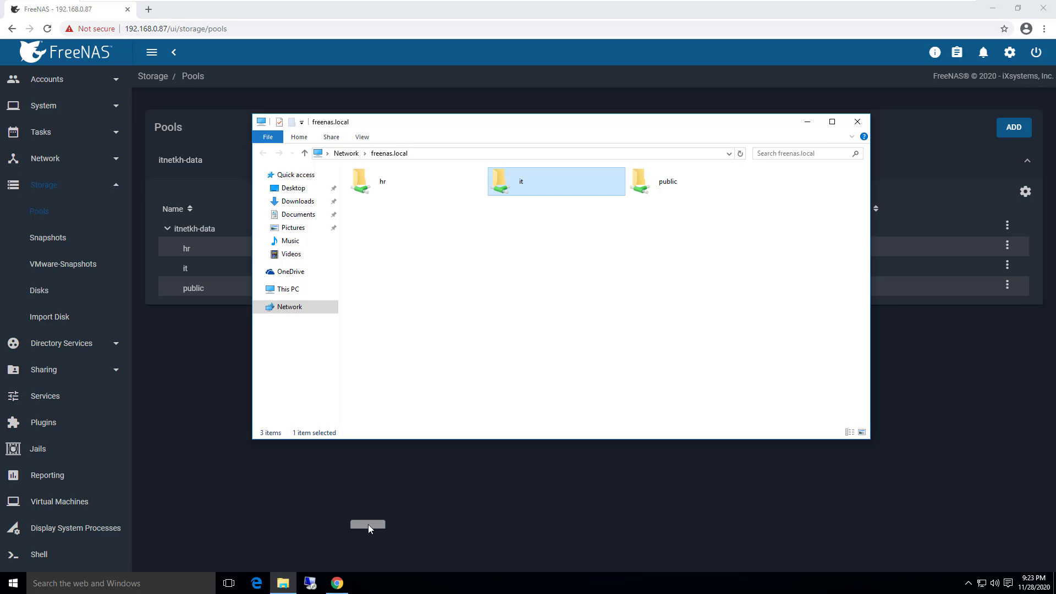
{"action": "key", "text": "Return"}
{"action": "key", "text": "Return"}
{"action": "key", "text": "alt+F4"}
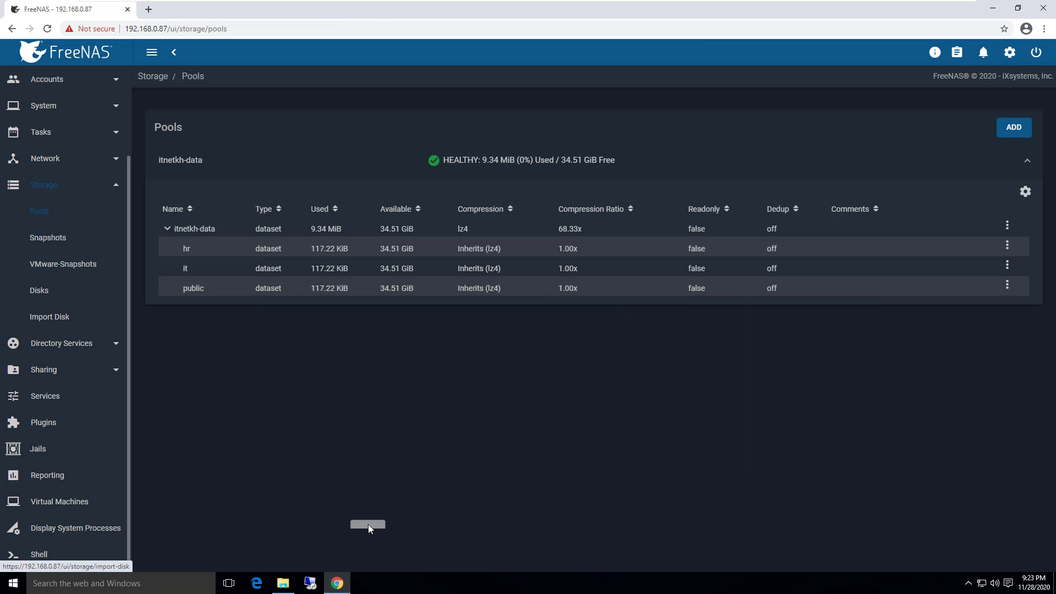
Edit the it Windows (SMB) share, reselect /mnt/itnetkh-data/it as its path and save it
{"action": "left_click", "coordinate": [55, 370]}
{"action": "left_click", "coordinate": [70, 370]}
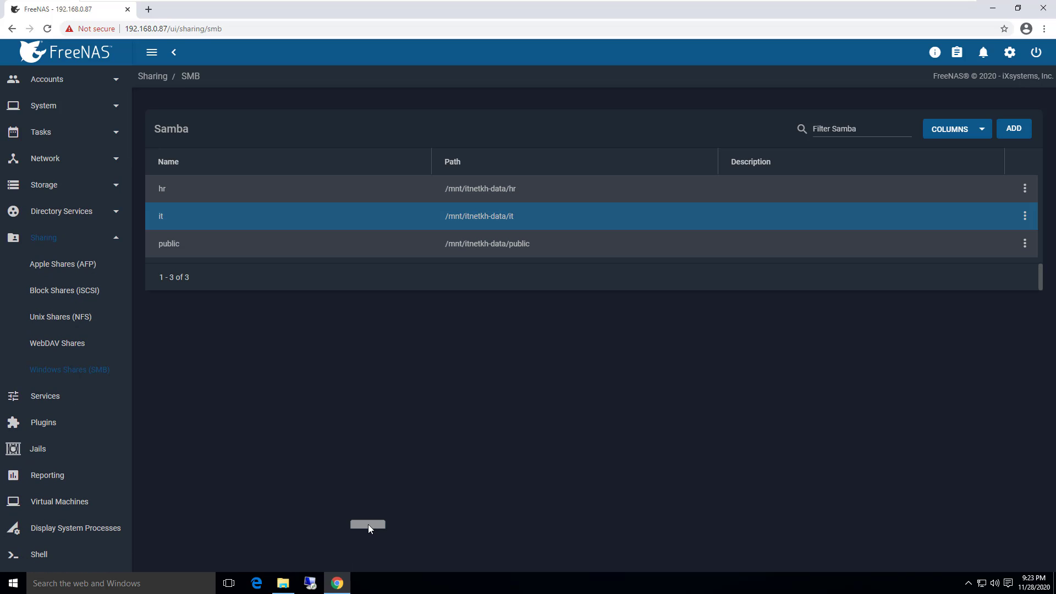
{"action": "left_click", "coordinate": [1025, 216]}
{"action": "left_click", "coordinate": [989, 255]}
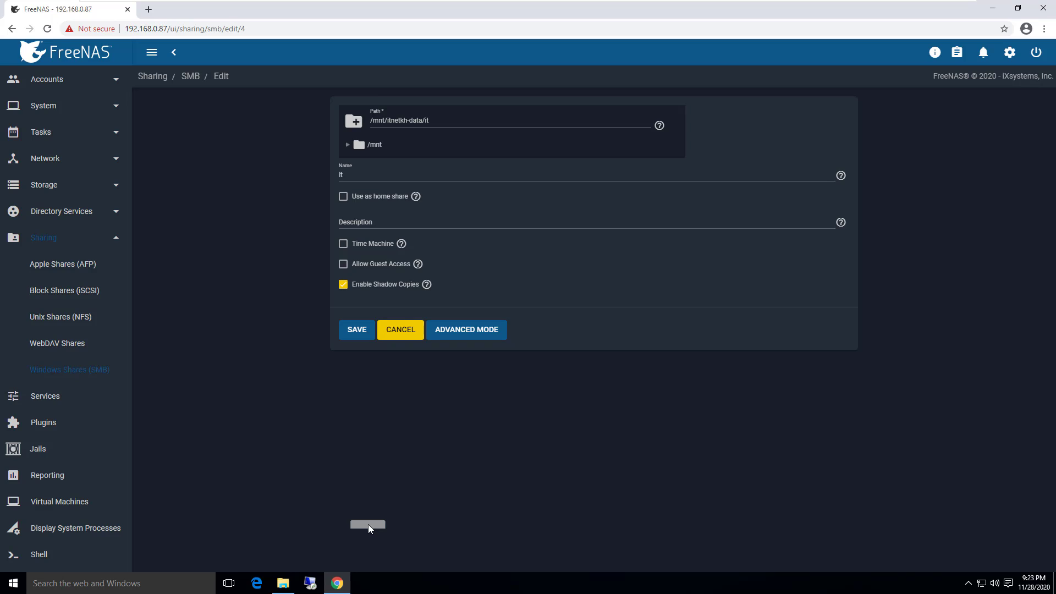
{"action": "left_click", "coordinate": [374, 145]}
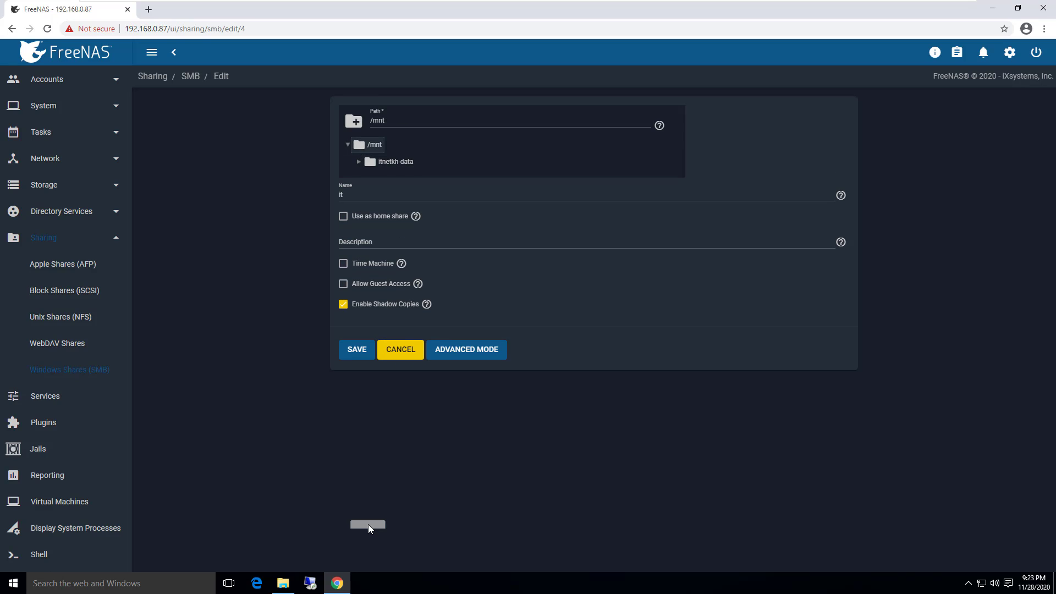
{"action": "left_click", "coordinate": [359, 162]}
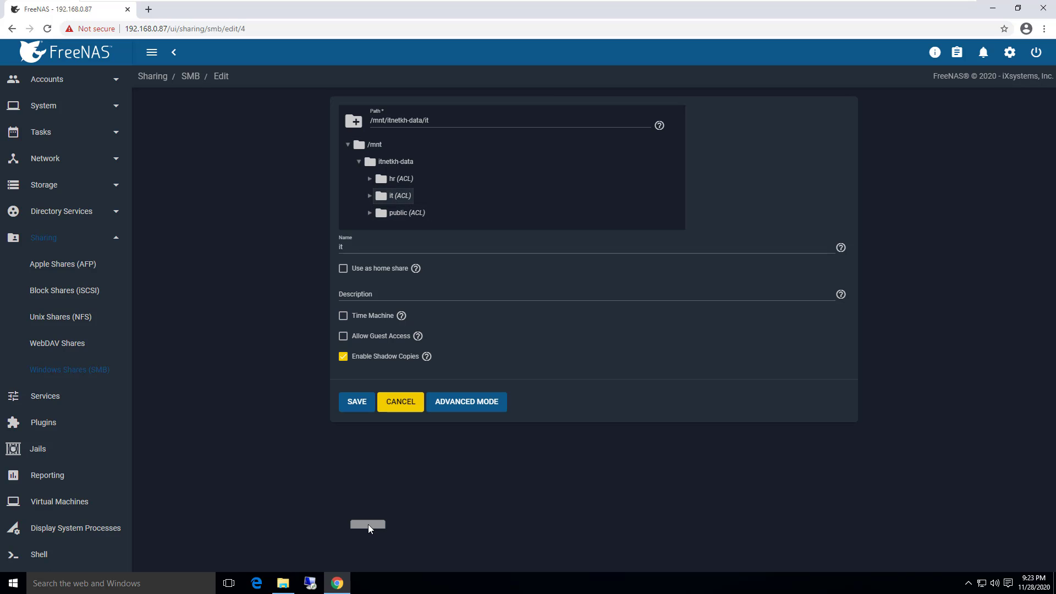
{"action": "left_click", "coordinate": [356, 402]}
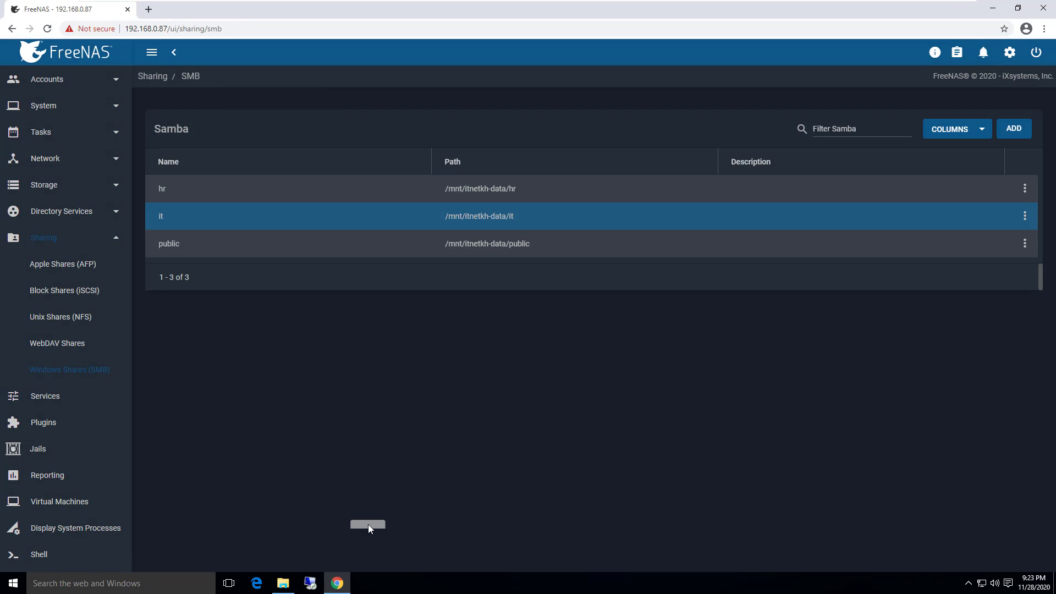
Open the ACL of the it share for editing and browse its group choices
{"action": "left_click", "coordinate": [1024, 216]}
{"action": "left_click", "coordinate": [993, 255]}
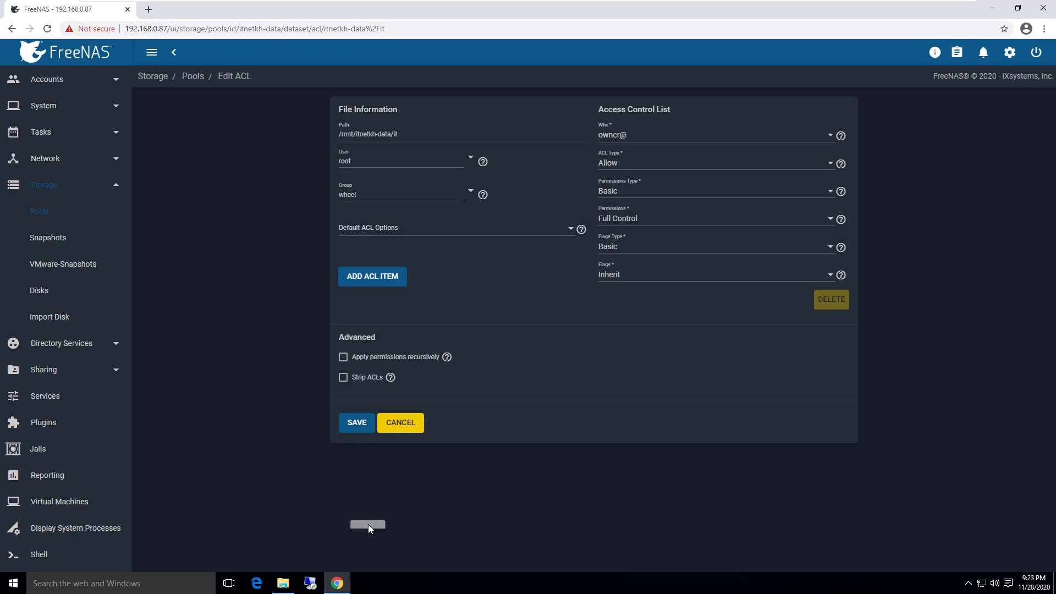
{"action": "left_click", "coordinate": [470, 191]}
{"action": "scroll", "coordinate": [484, 242], "scroll_direction": "down", "scroll_amount": 5}
{"action": "double_click", "coordinate": [522, 168]}
Set the user of the it dataset to ITNETKH\khmer in the reopened ACL settings
{"action": "left_click", "coordinate": [470, 157]}
{"action": "scroll", "coordinate": [522, 225], "scroll_direction": "down", "scroll_amount": 13}
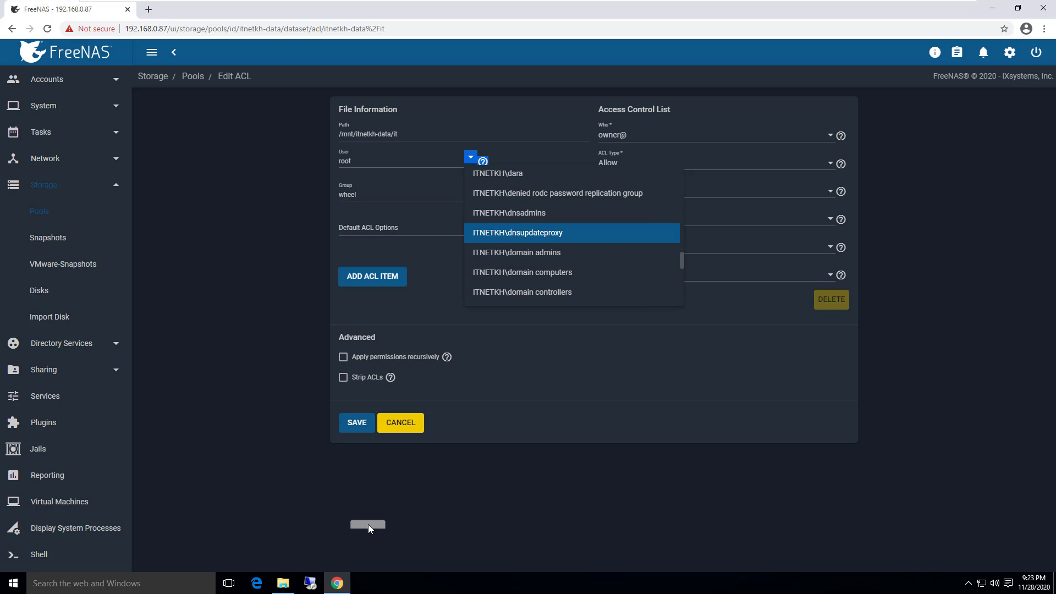
{"action": "key", "text": "Down"}
{"action": "key", "text": "Down"}
{"action": "key", "text": "Down"}
{"action": "key", "text": "Down"}
{"action": "key", "text": "Down"}
{"action": "key", "text": "Down"}
{"action": "key", "text": "Down"}
{"action": "key", "text": "Down"}
{"action": "key", "text": "Down"}
{"action": "key", "text": "Down"}
{"action": "key", "text": "Down"}
{"action": "key", "text": "Down"}
{"action": "key", "text": "Down"}
{"action": "key", "text": "Down"}
{"action": "key", "text": "Up"}
{"action": "key", "text": "Return"}
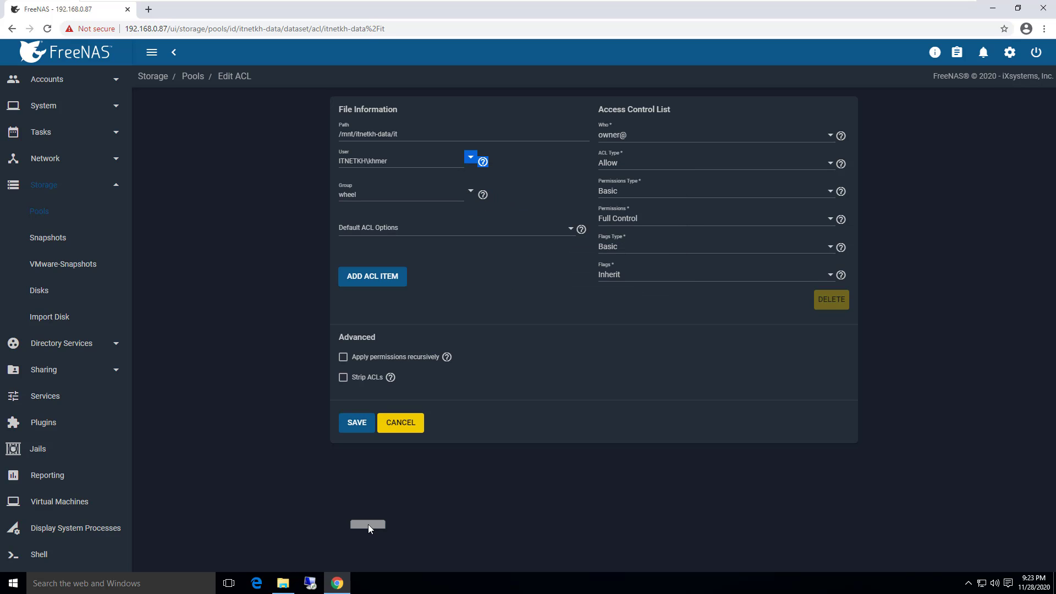
Set the owning group of the it dataset to ITNETKH\domain users
{"action": "key", "text": "Tab"}
{"action": "key", "text": "space"}
{"action": "key", "text": "Down"}
{"action": "key", "text": "Down"}
{"action": "key", "text": "Down"}
{"action": "key", "text": "Down"}
{"action": "key", "text": "Down"}
{"action": "key", "text": "Down"}
{"action": "key", "text": "Down"}
{"action": "key", "text": "Down"}
{"action": "key", "text": "Down"}
{"action": "key", "text": "Down"}
{"action": "key", "text": "Down"}
{"action": "key", "text": "Down"}
{"action": "key", "text": "Down"}
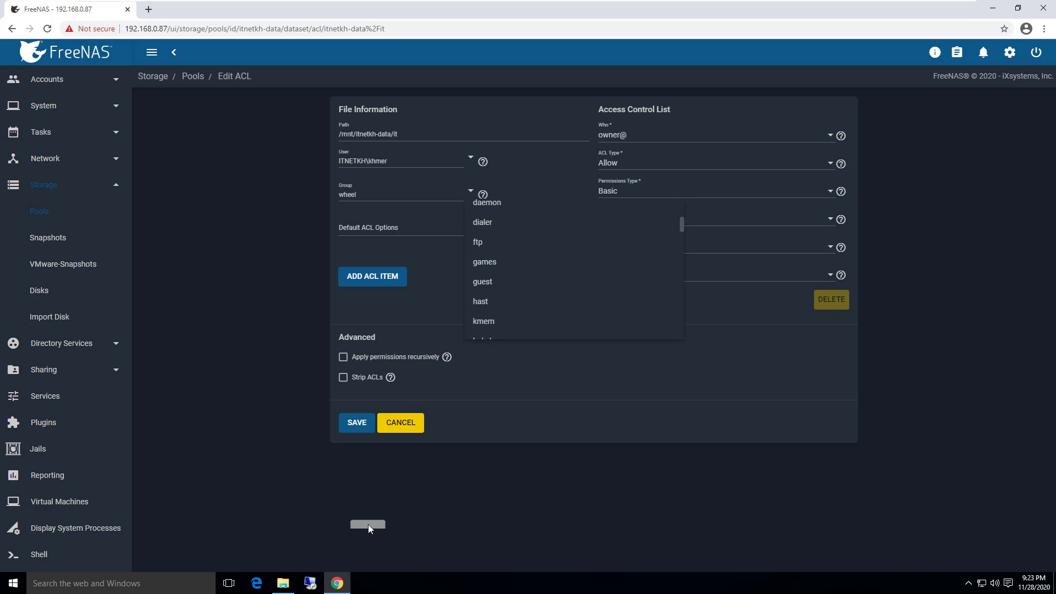
{"action": "key", "text": "Down"}
{"action": "key", "text": "Down"}
{"action": "key", "text": "Down"}
{"action": "key", "text": "Down"}
{"action": "key", "text": "Down"}
{"action": "key", "text": "Down"}
{"action": "key", "text": "Down"}
{"action": "key", "text": "Down"}
{"action": "key", "text": "Down"}
{"action": "key", "text": "Down"}
{"action": "key", "text": "Down"}
{"action": "key", "text": "Down"}
{"action": "key", "text": "Down"}
{"action": "key", "text": "Down"}
{"action": "key", "text": "Down"}
{"action": "key", "text": "Down"}
{"action": "key", "text": "Down"}
{"action": "key", "text": "Down"}
{"action": "key", "text": "Down"}
{"action": "key", "text": "Down"}
{"action": "key", "text": "Down"}
{"action": "key", "text": "Down"}
{"action": "key", "text": "Down"}
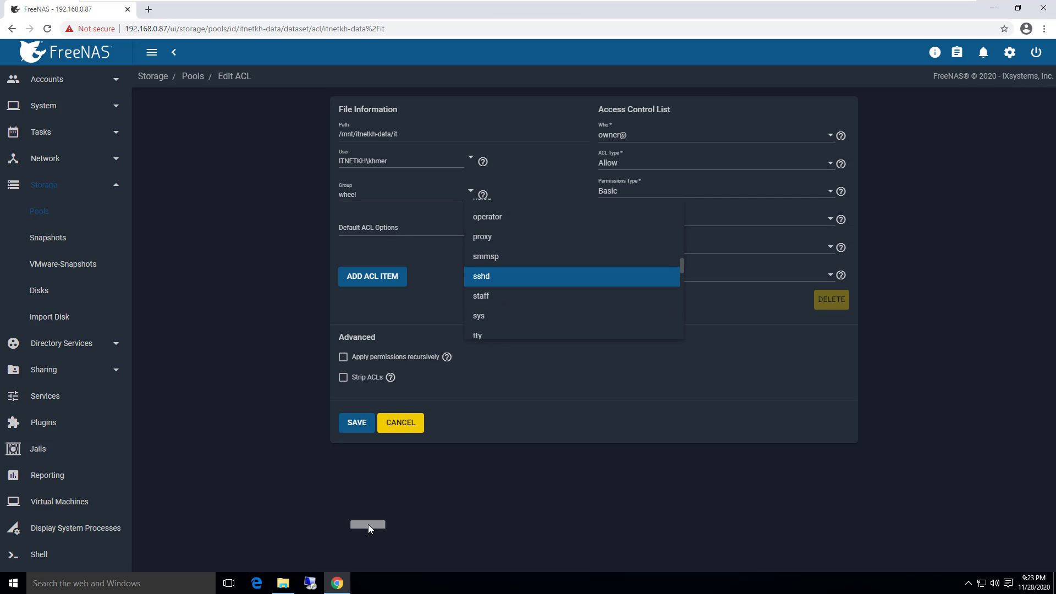
{"action": "key", "text": "Down"}
{"action": "key", "text": "Down"}
{"action": "key", "text": "Down"}
{"action": "key", "text": "Down"}
{"action": "key", "text": "Down"}
{"action": "key", "text": "Down"}
{"action": "key", "text": "Down"}
{"action": "key", "text": "Down"}
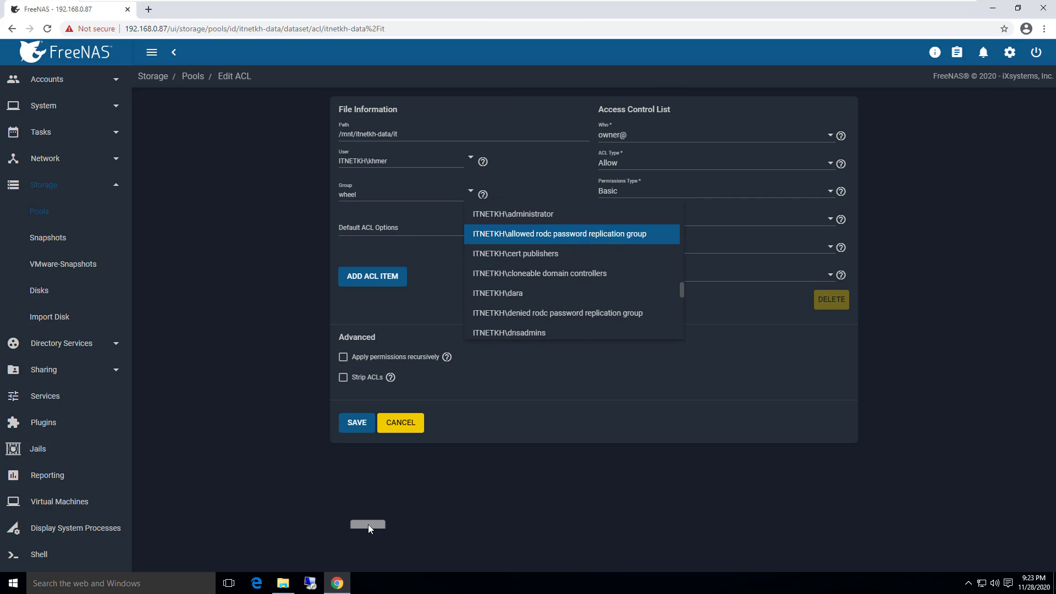
{"action": "key", "text": "Up"}
{"action": "key", "text": "Down"}
{"action": "key", "text": "Down"}
{"action": "key", "text": "Down"}
{"action": "key", "text": "Down"}
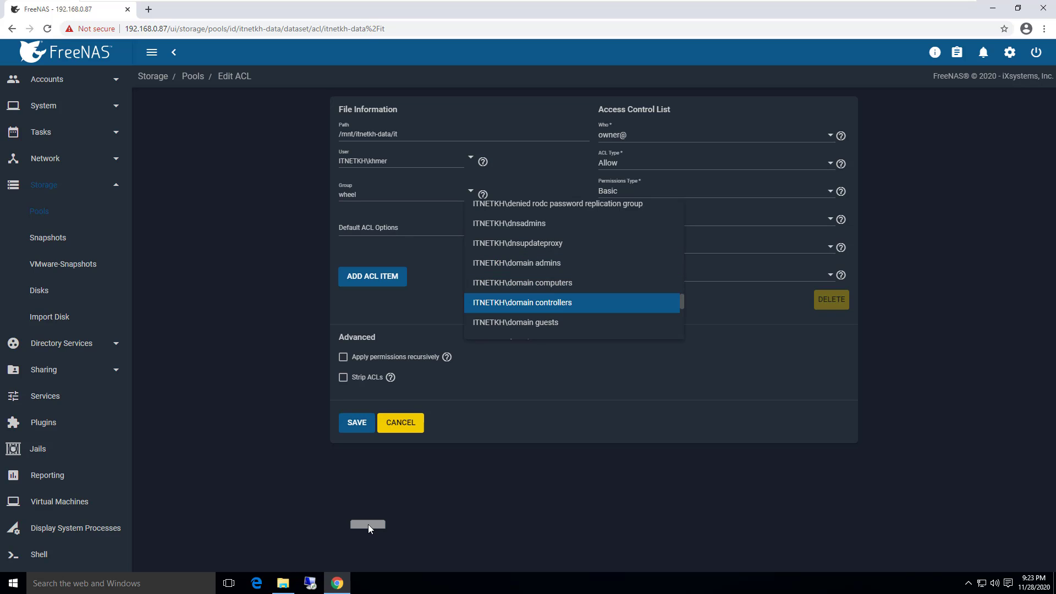
{"action": "key", "text": "Return"}
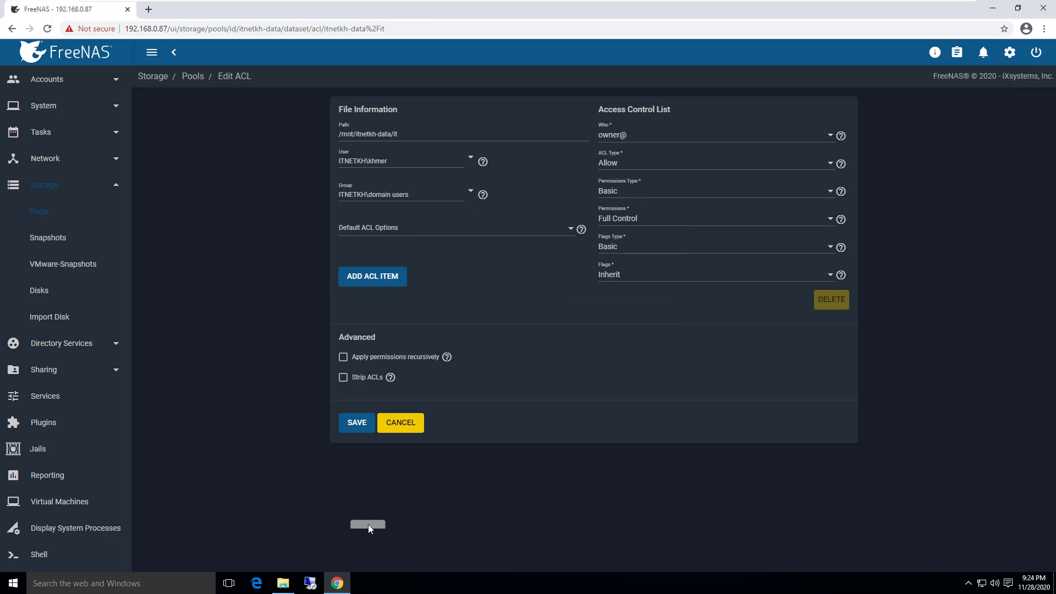
Keep the Inherit flag on the it dataset's owner@ ACL entry and change whom the entry applies to into User
{"action": "key", "text": "space"}
{"action": "key", "text": "Down"}
{"action": "key", "text": "Up"}
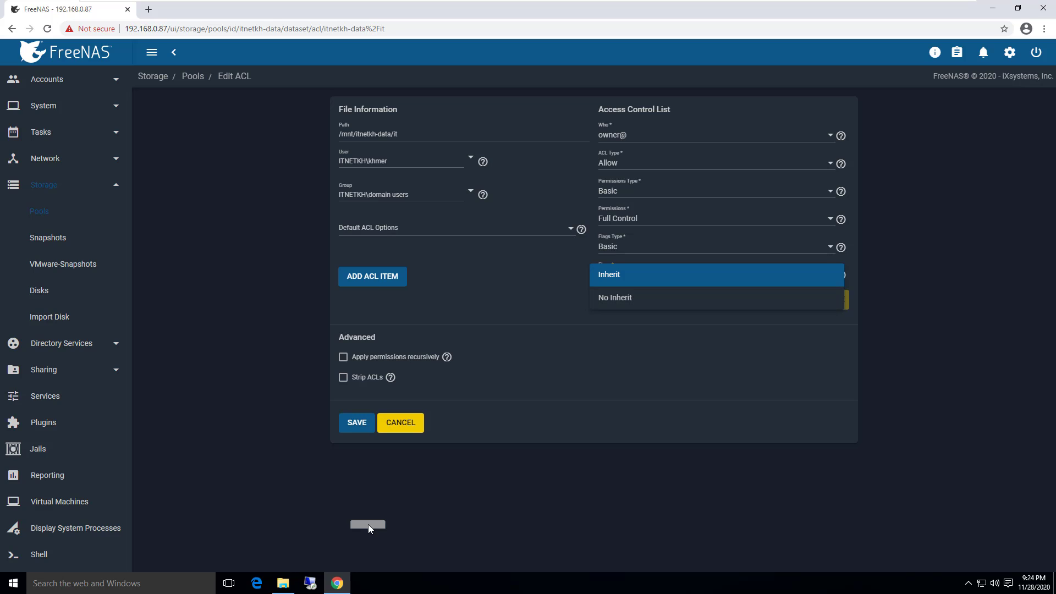
{"action": "key", "text": "Return"}
{"action": "left_click", "coordinate": [716, 135]}
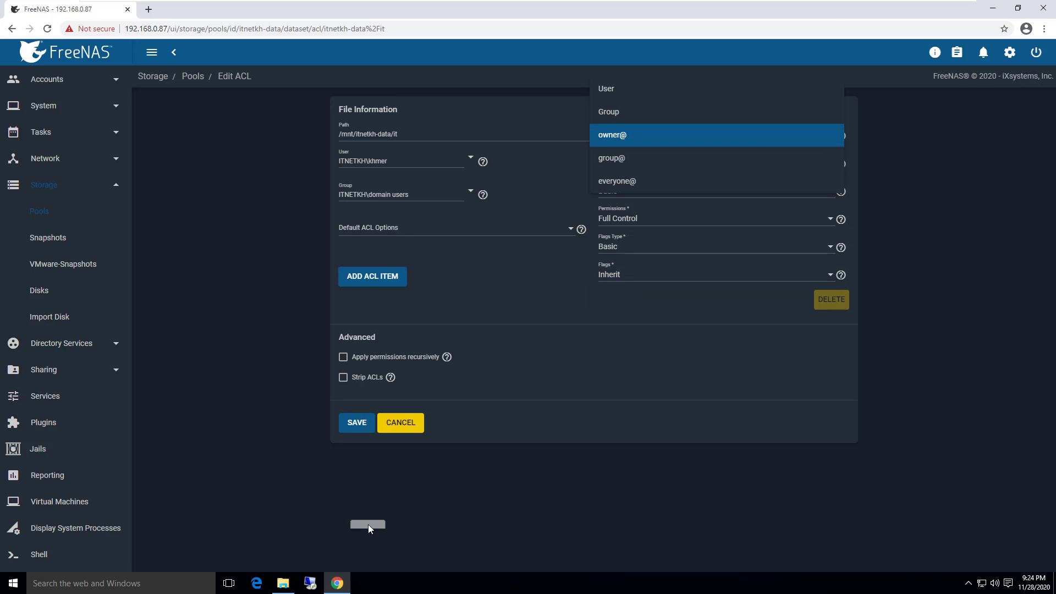
{"action": "key", "text": "Up"}
{"action": "key", "text": "Up"}
{"action": "key", "text": "Return"}
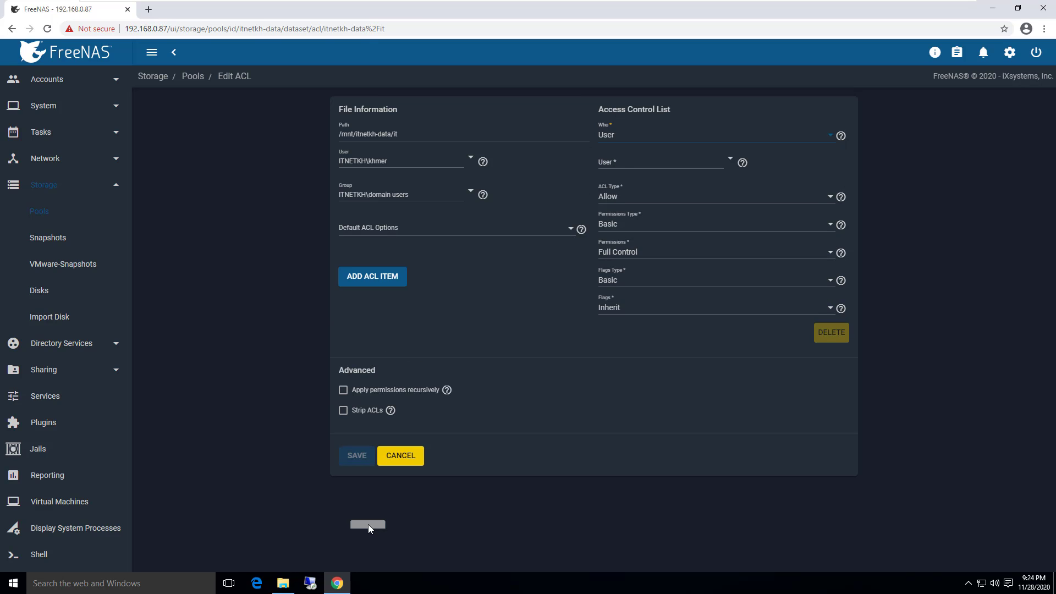
Assign the ACL entry's user to ITNETKH\khmer and save the it dataset's ACL
{"action": "key", "text": "Tab"}
{"action": "left_click", "coordinate": [730, 158]}
{"action": "left_click", "coordinate": [730, 158]}
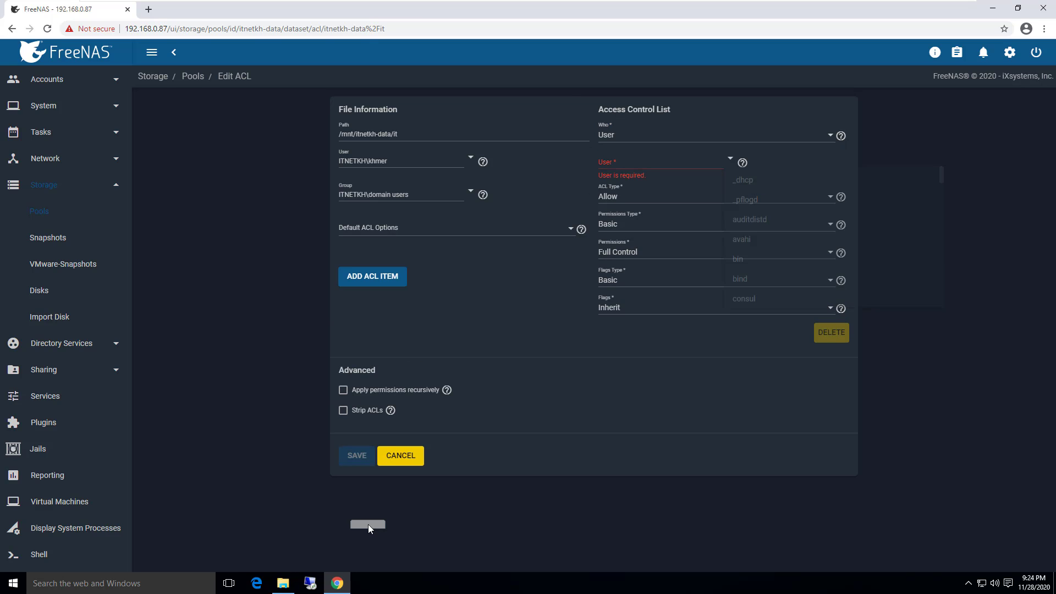
{"action": "left_click", "coordinate": [730, 158]}
{"action": "scroll", "coordinate": [743, 229], "scroll_direction": "down", "scroll_amount": 1}
{"action": "scroll", "coordinate": [830, 240], "scroll_direction": "down", "scroll_amount": 9}
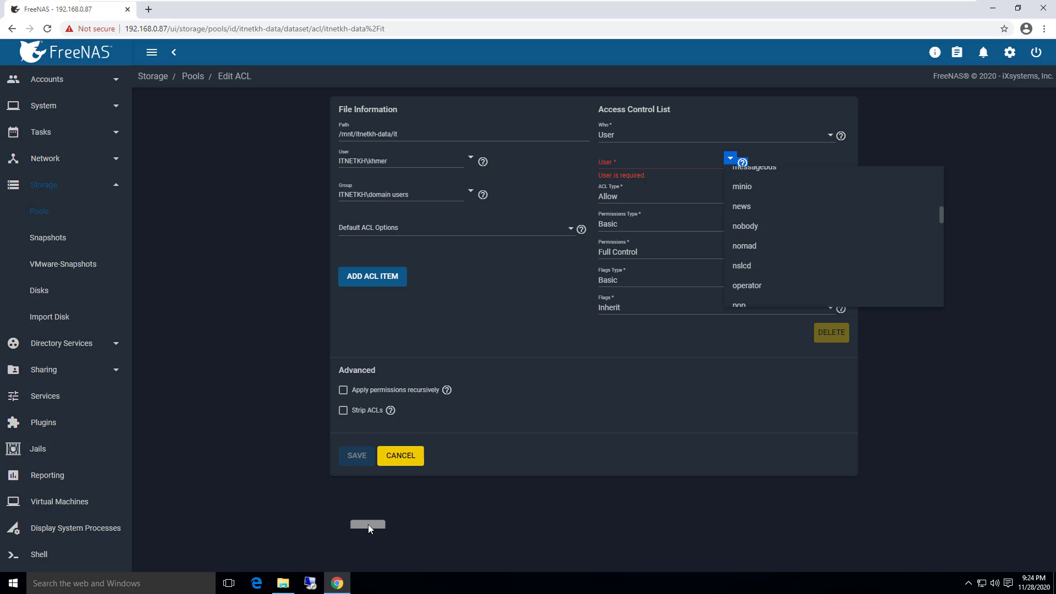
{"action": "key", "text": "Down"}
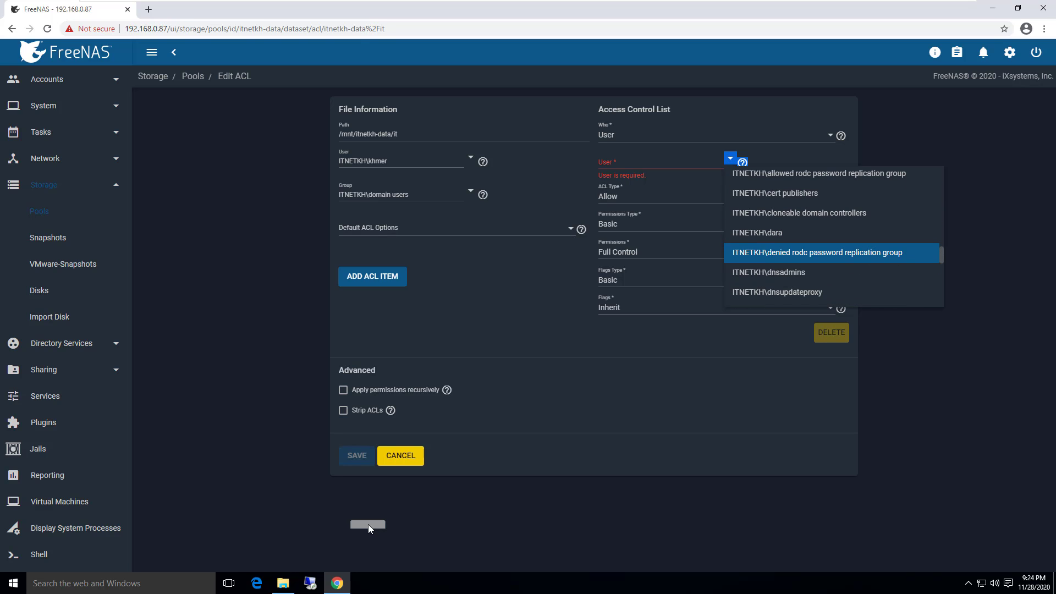
{"action": "key", "text": "Down"}
{"action": "key", "text": "Down"}
{"action": "key", "text": "Down"}
{"action": "key", "text": "Down"}
{"action": "key", "text": "Down"}
{"action": "key", "text": "Down"}
{"action": "key", "text": "Down"}
{"action": "key", "text": "Down"}
{"action": "key", "text": "Down"}
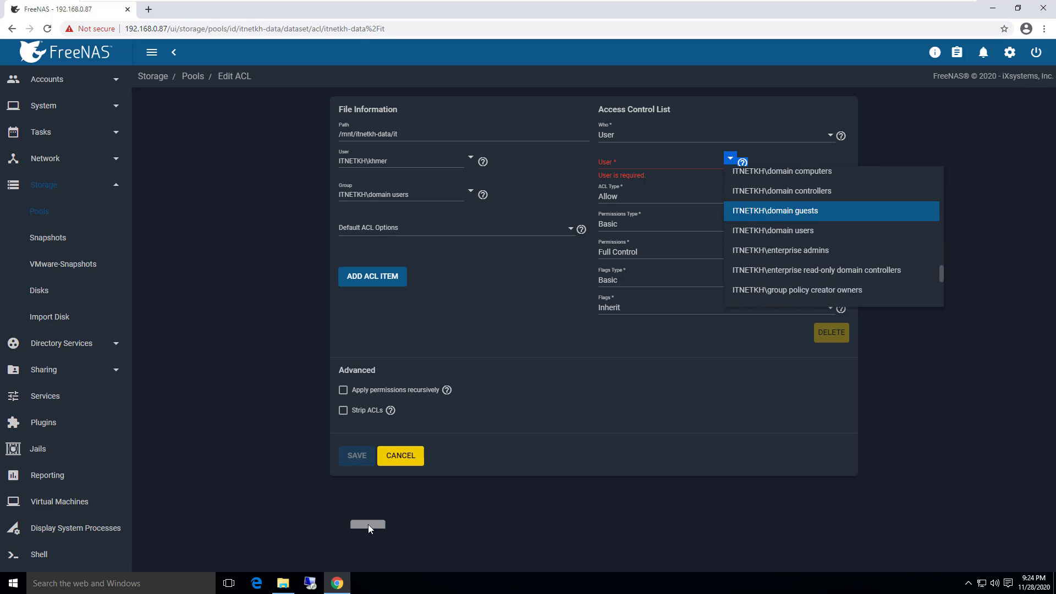
{"action": "key", "text": "Down"}
{"action": "key", "text": "Down"}
{"action": "key", "text": "Down"}
{"action": "key", "text": "Down"}
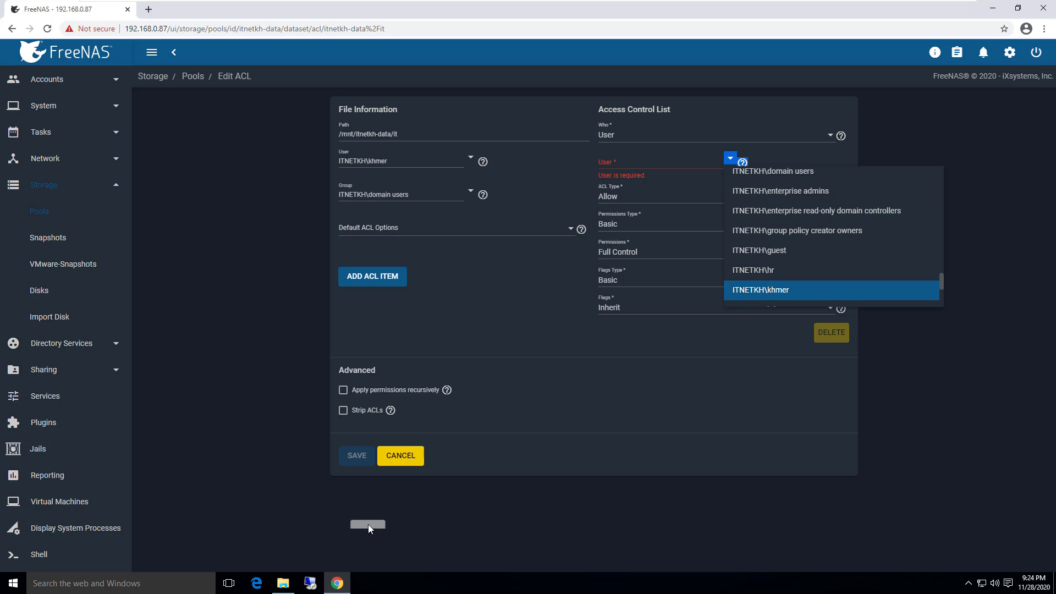
{"action": "key", "text": "Return"}
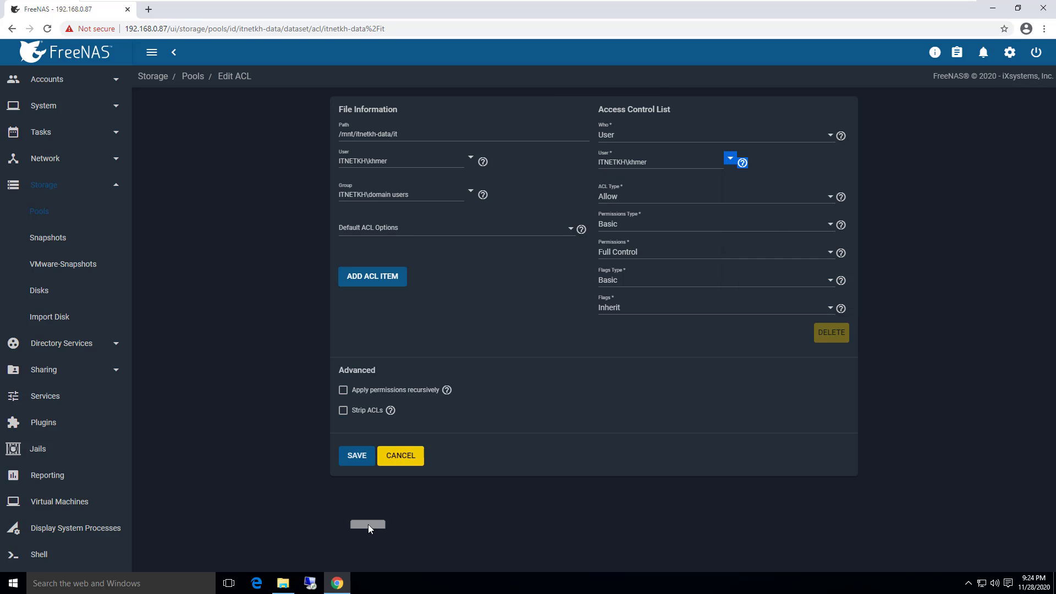
{"action": "key", "text": "Return"}
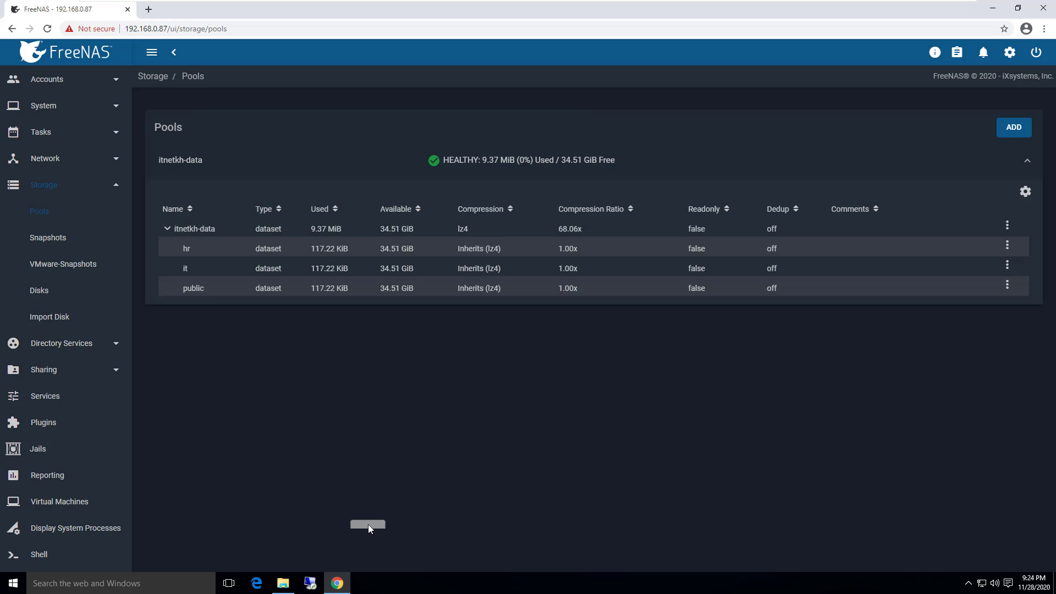
Switch to File Explorer, test opening the it and hr shares on freenas.local, and return to FreeNAS
{"action": "key", "text": "alt+Tab"}
{"action": "key", "text": "Return"}
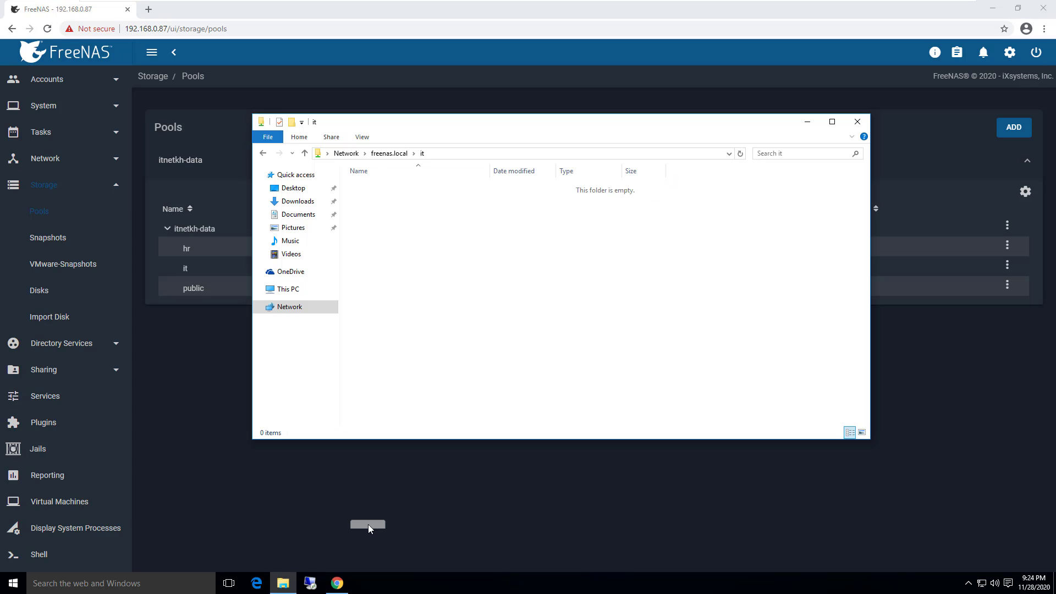
{"action": "key", "text": "BackSpace"}
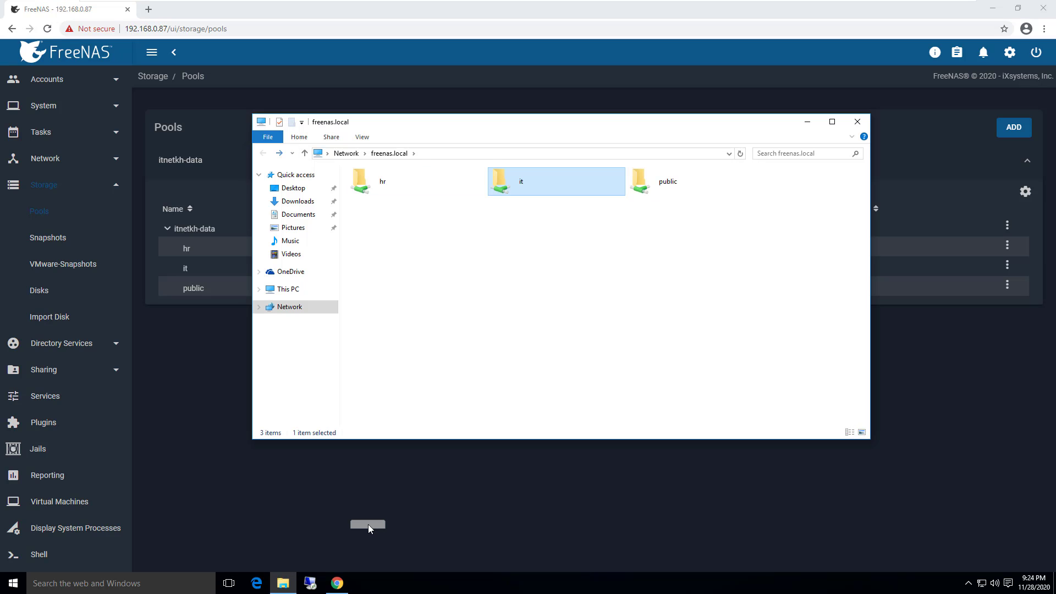
{"action": "key", "text": "Left"}
{"action": "key", "text": "Return"}
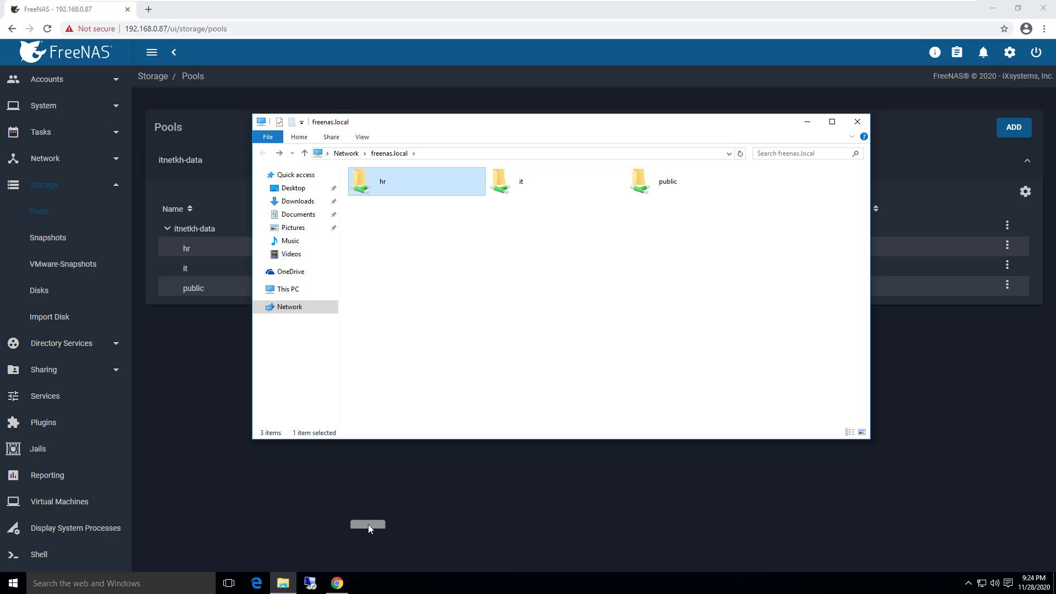
{"action": "key", "text": "Escape"}
{"action": "key", "text": "Right"}
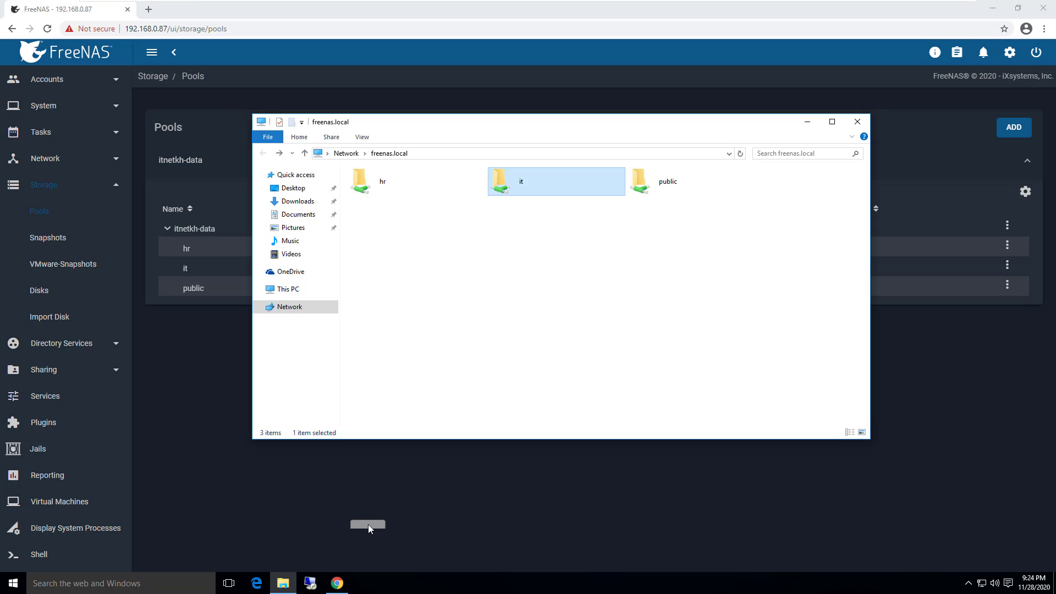
{"action": "key", "text": "Return"}
{"action": "left_click", "coordinate": [807, 123]}
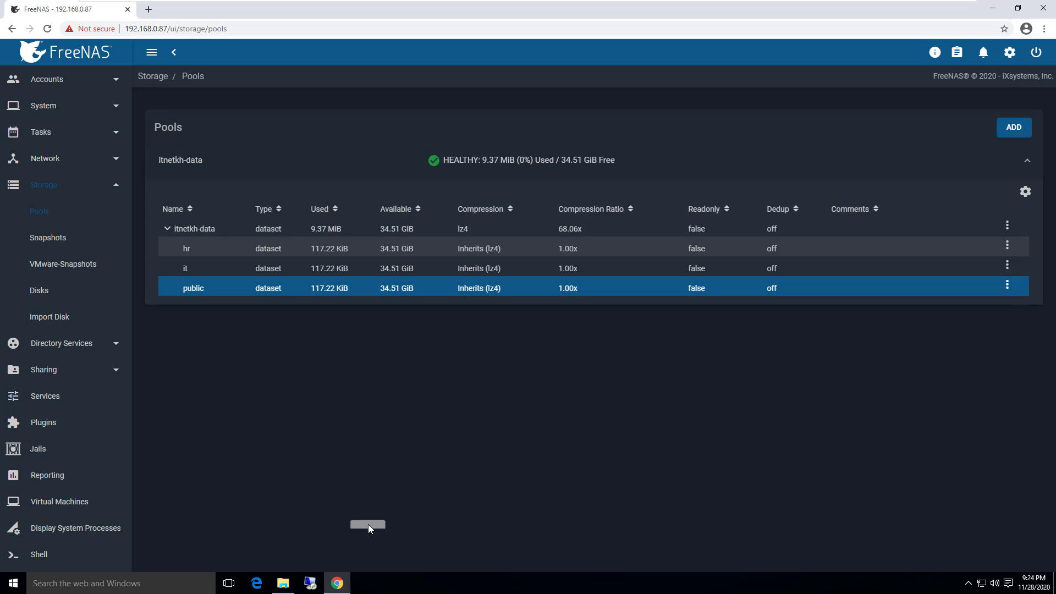
Open the ACL of the public Windows (SMB) share for editing
{"action": "left_click", "coordinate": [1007, 285]}
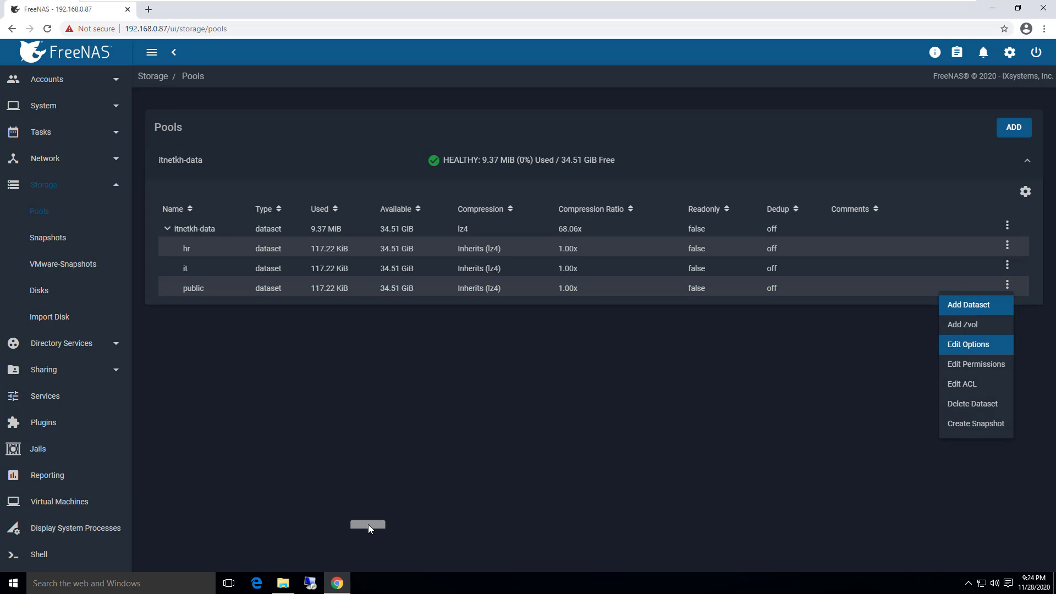
{"action": "left_click", "coordinate": [715, 380]}
{"action": "left_click", "coordinate": [44, 370]}
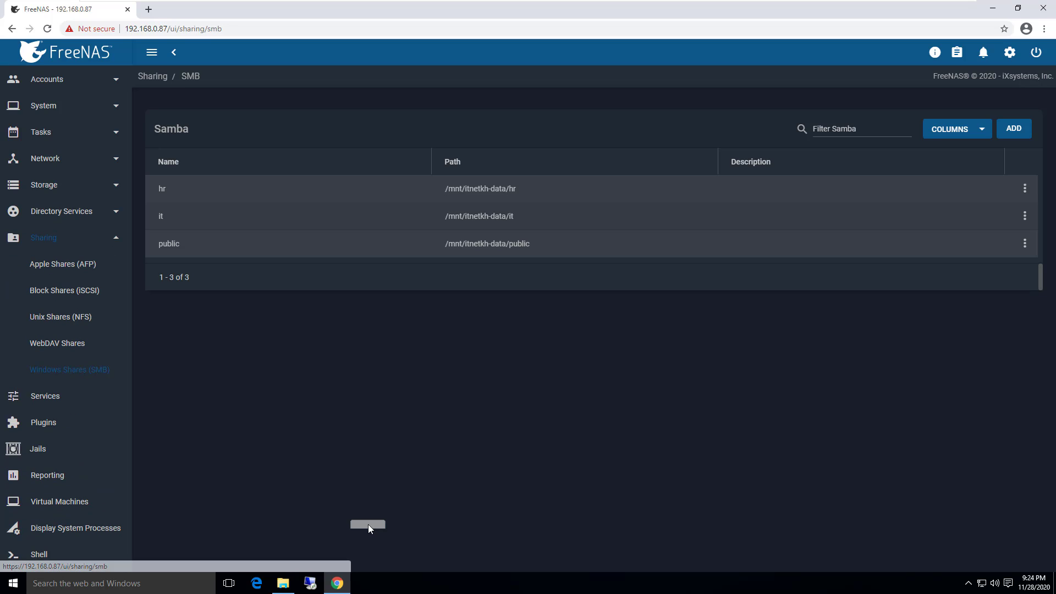
{"action": "left_click", "coordinate": [1025, 243]}
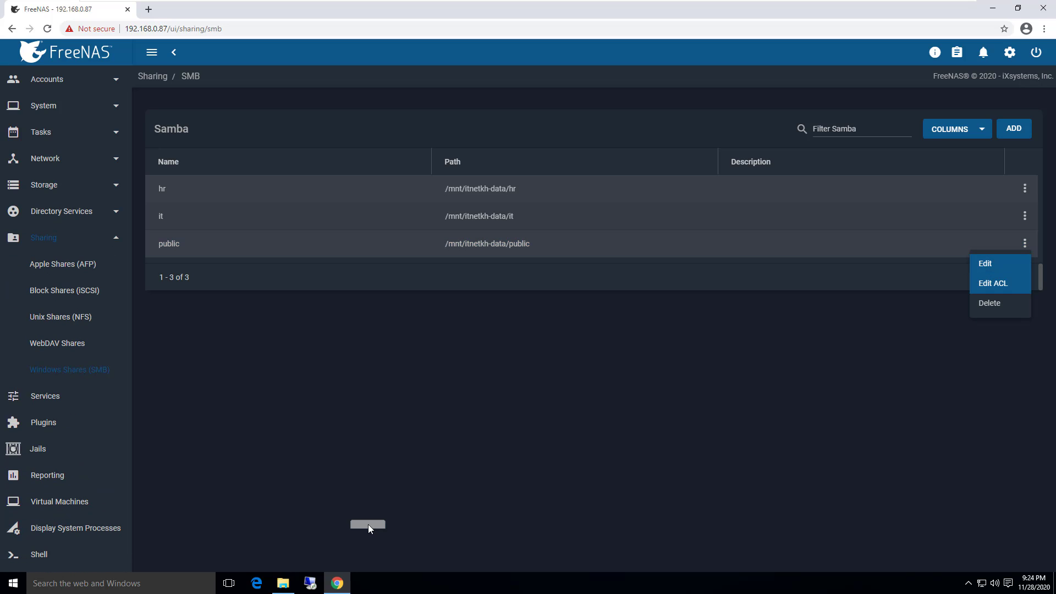
{"action": "key", "text": "Return"}
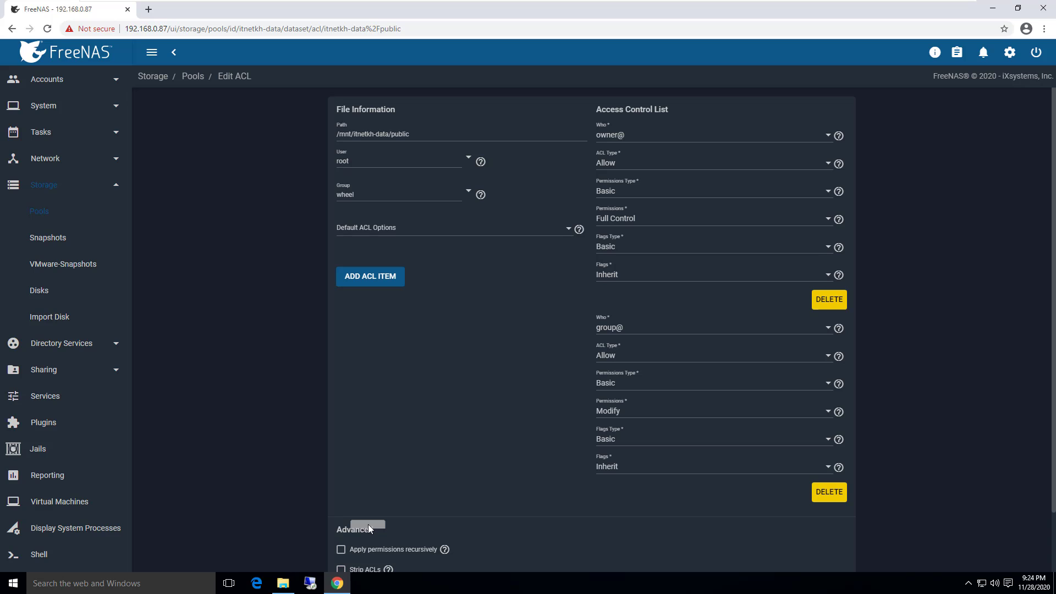
Change the owner@ entry in the public dataset's ACL to apply to the user ITNETKH\khmer
{"action": "left_click", "coordinate": [709, 135]}
{"action": "left_click", "coordinate": [710, 89]}
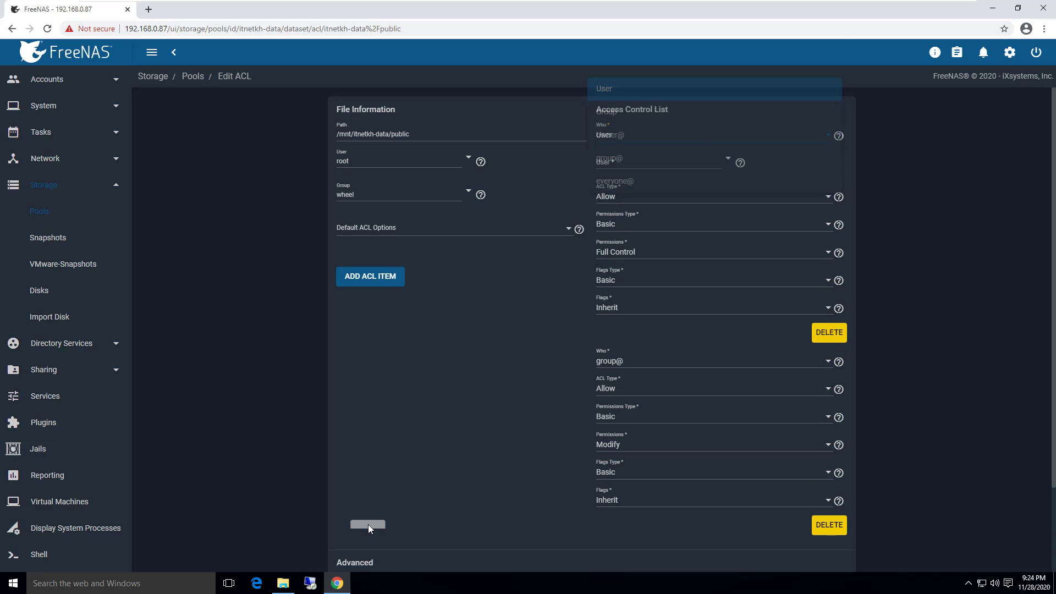
{"action": "left_click", "coordinate": [727, 159]}
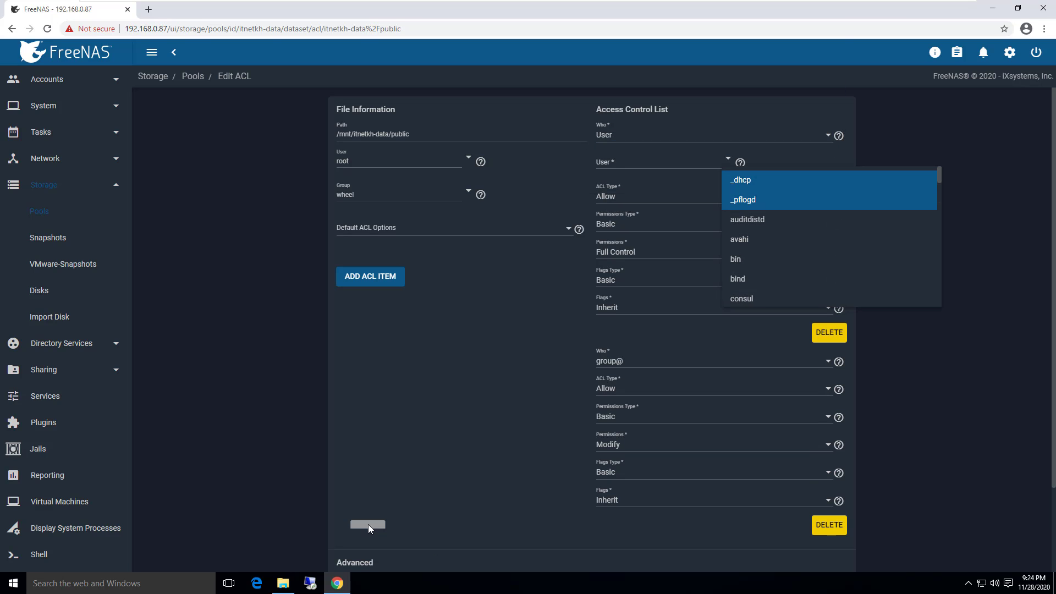
{"action": "scroll", "coordinate": [769, 205], "scroll_direction": "down", "scroll_amount": 15}
{"action": "key", "text": "Down"}
{"action": "key", "text": "Down"}
{"action": "key", "text": "Down"}
{"action": "key", "text": "Down"}
{"action": "key", "text": "Down"}
{"action": "key", "text": "Down"}
{"action": "key", "text": "Down"}
{"action": "key", "text": "Down"}
{"action": "key", "text": "Down"}
{"action": "key", "text": "Down"}
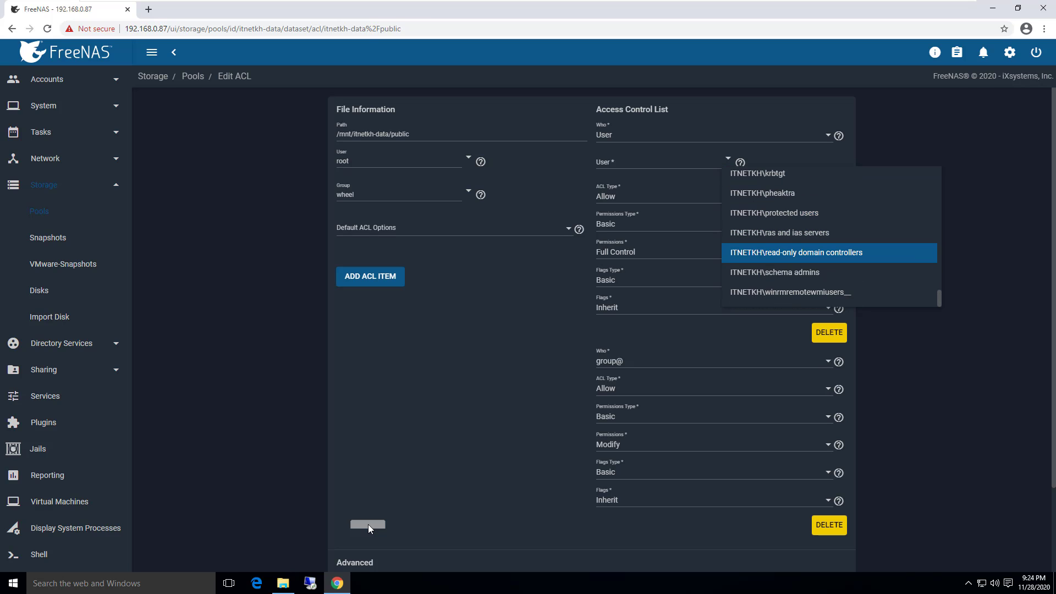
{"action": "key", "text": "Up"}
{"action": "key", "text": "Up"}
{"action": "key", "text": "Up"}
{"action": "key", "text": "Up"}
{"action": "key", "text": "Up"}
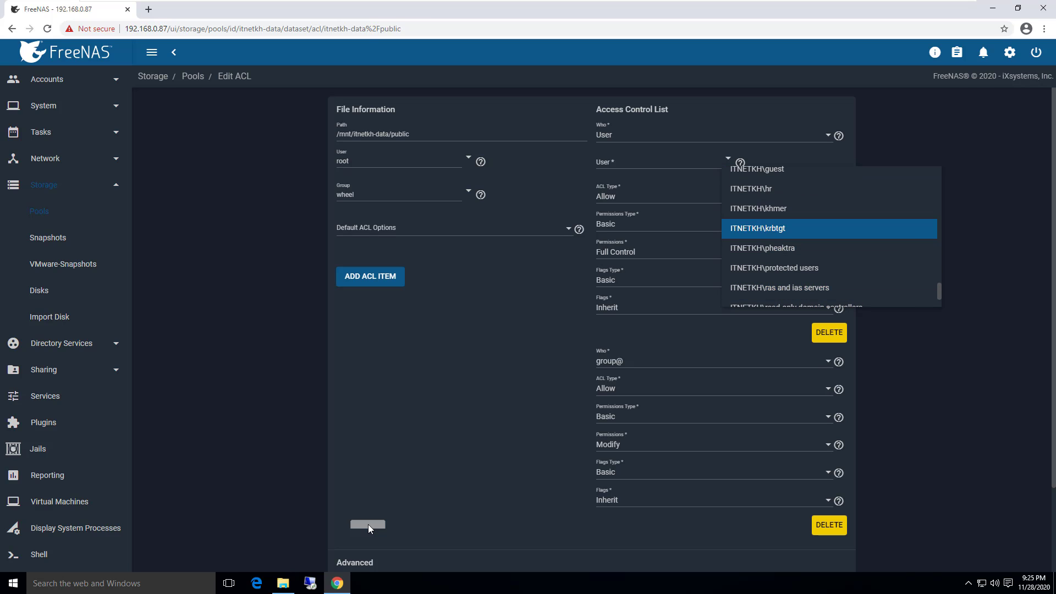
{"action": "key", "text": "Return"}
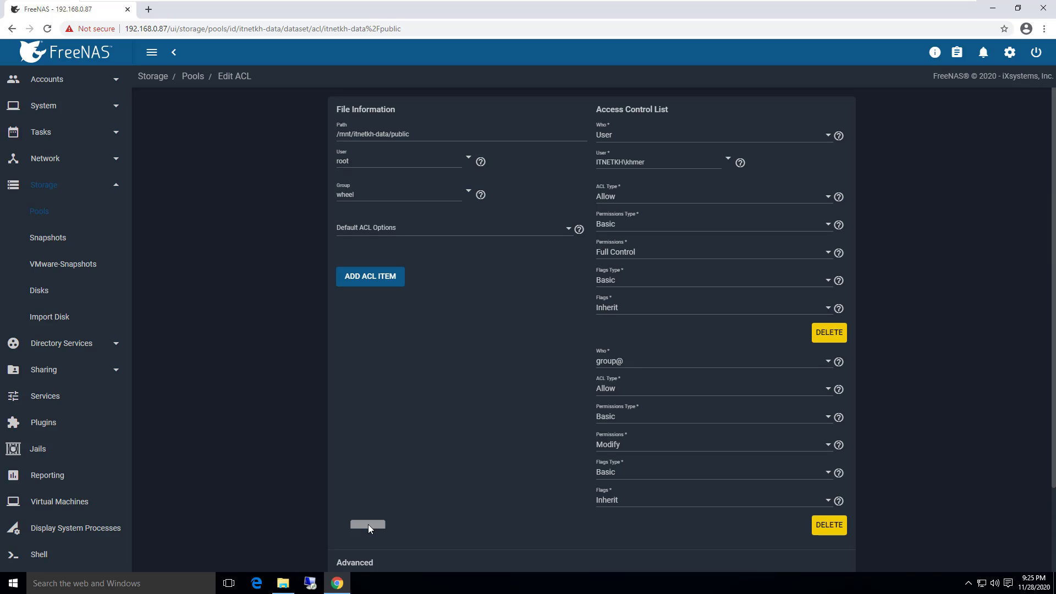
Change the group@ entry in the public dataset's ACL to the user ITNETKH\hr and save the ACL
{"action": "left_click", "coordinate": [714, 362]}
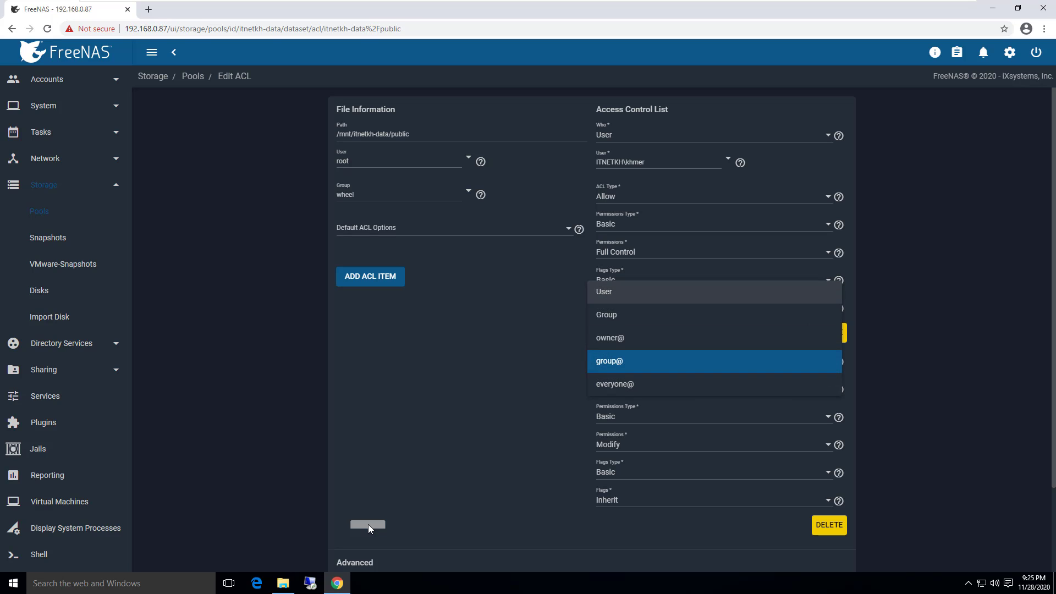
{"action": "key", "text": "Up"}
{"action": "key", "text": "Up"}
{"action": "key", "text": "Up"}
{"action": "key", "text": "Return"}
{"action": "scroll", "coordinate": [368, 528], "scroll_direction": "down", "scroll_amount": 1}
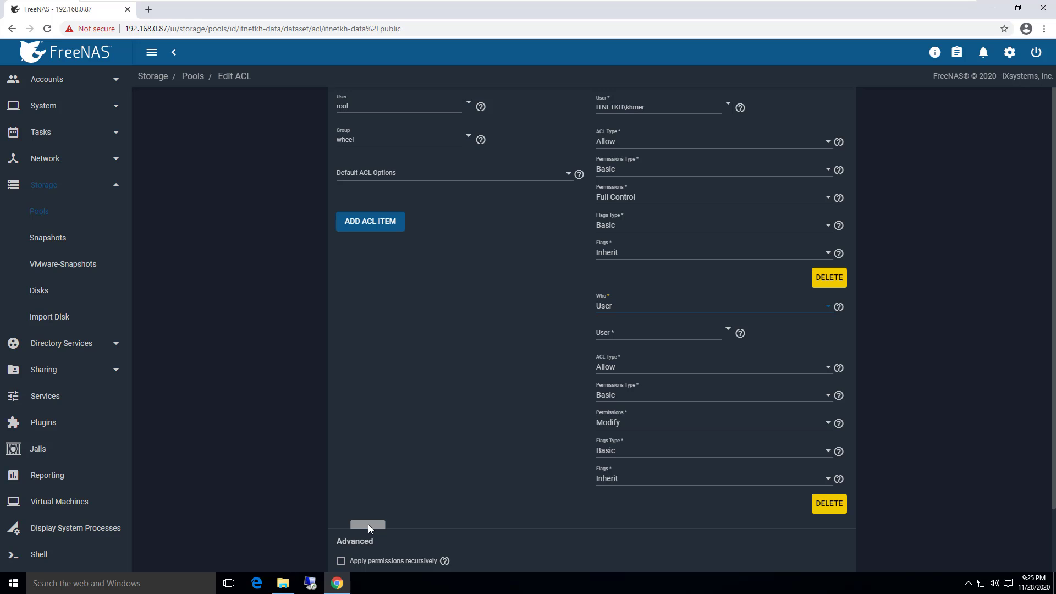
{"action": "left_click", "coordinate": [728, 330]}
{"action": "scroll", "coordinate": [759, 380], "scroll_direction": "down", "scroll_amount": 7}
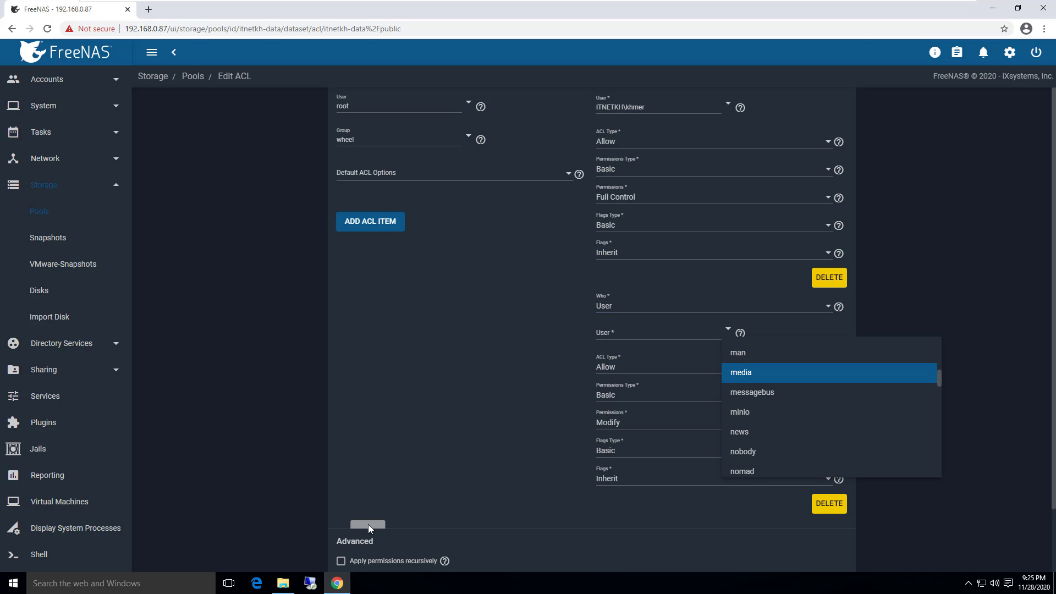
{"action": "key", "text": "Down"}
{"action": "key", "text": "Down"}
{"action": "key", "text": "Down"}
{"action": "key", "text": "Down"}
{"action": "key", "text": "Down"}
{"action": "key", "text": "Down"}
{"action": "key", "text": "Down"}
{"action": "key", "text": "Down"}
{"action": "key", "text": "Down"}
{"action": "key", "text": "Down"}
{"action": "key", "text": "Down"}
{"action": "key", "text": "Down"}
{"action": "key", "text": "Down"}
{"action": "key", "text": "Down"}
{"action": "key", "text": "Down"}
{"action": "key", "text": "Down"}
{"action": "key", "text": "Down"}
{"action": "key", "text": "Down"}
{"action": "key", "text": "Down"}
{"action": "key", "text": "Down"}
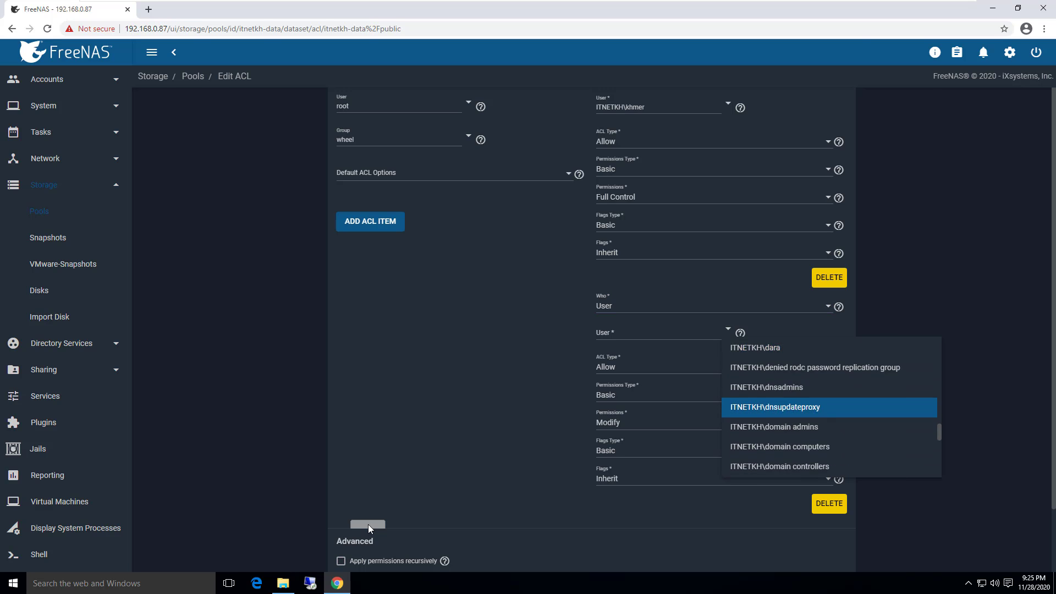
{"action": "key", "text": "Down"}
{"action": "key", "text": "Down"}
{"action": "key", "text": "Down"}
{"action": "key", "text": "Down"}
{"action": "key", "text": "Down"}
{"action": "key", "text": "Down"}
{"action": "key", "text": "Up"}
{"action": "key", "text": "Up"}
{"action": "key", "text": "Return"}
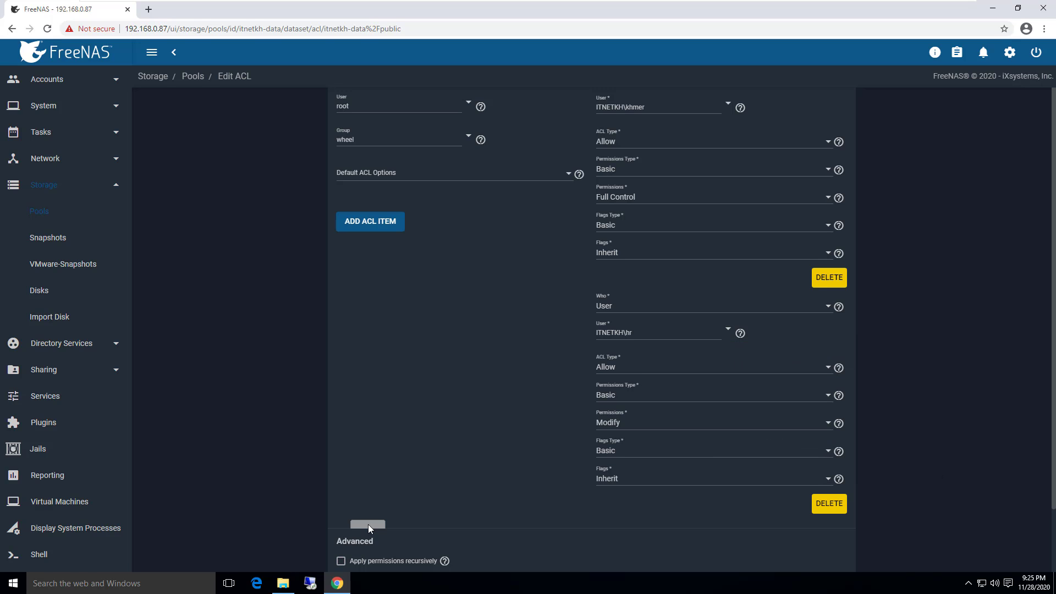
{"action": "scroll", "coordinate": [369, 525], "scroll_direction": "down", "scroll_amount": 3}
{"action": "left_click", "coordinate": [354, 548]}
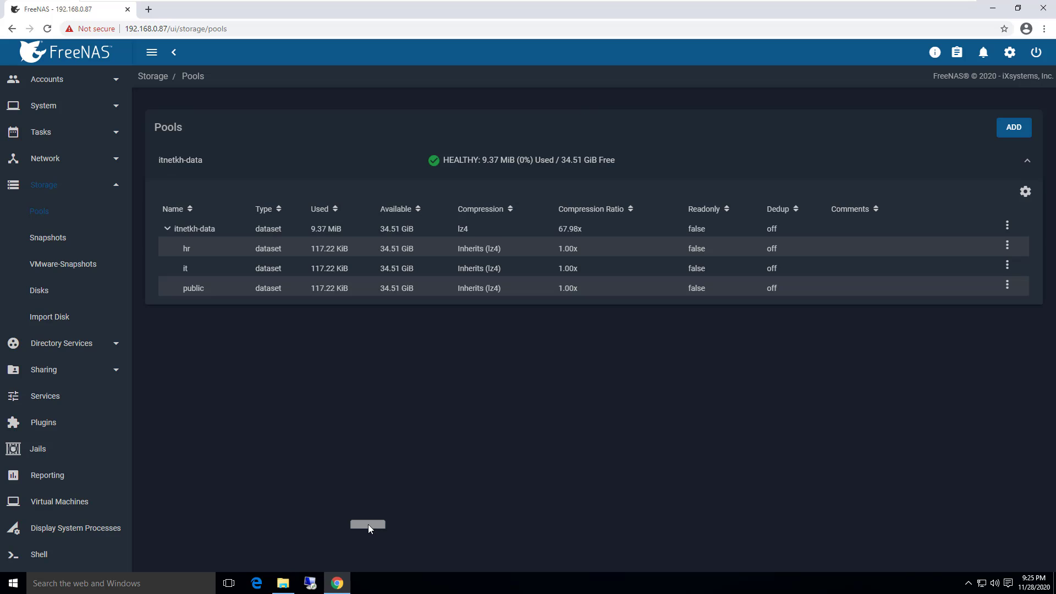
Switch to File Explorer and open the public share on freenas.local
{"action": "left_click", "coordinate": [283, 583]}
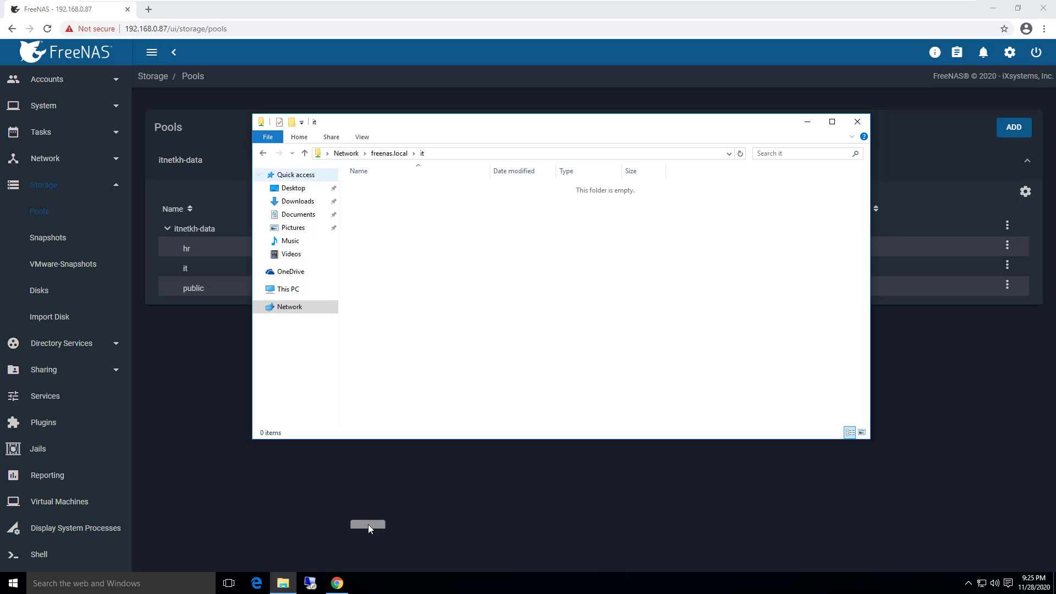
{"action": "key", "text": "BackSpace"}
{"action": "key", "text": "Right"}
{"action": "key", "text": "Return"}
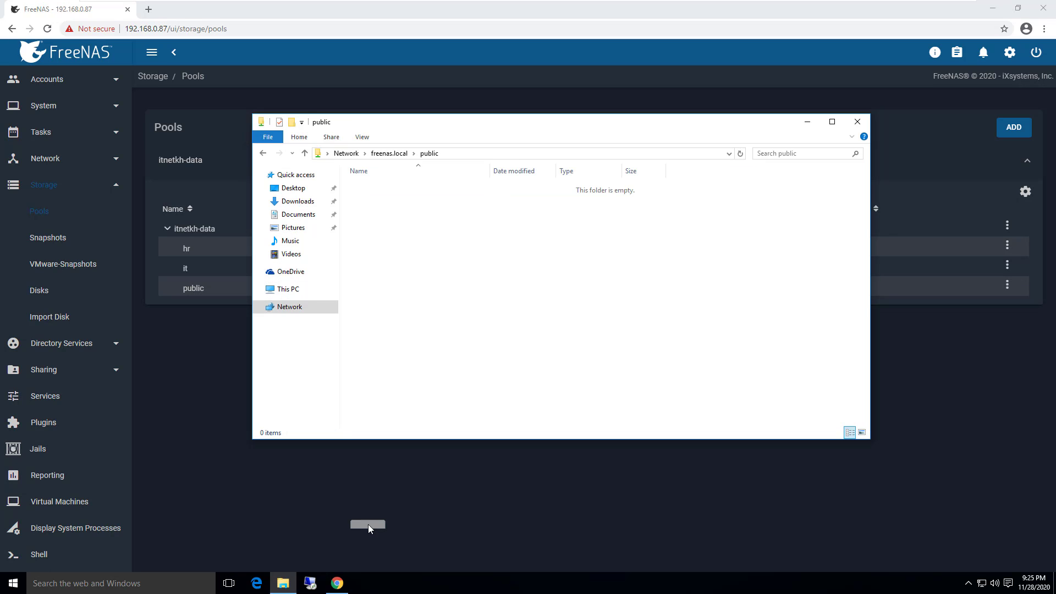
Create a folder with the default name in the public share
{"action": "key", "text": "shift+F10"}
{"action": "key", "text": "Up"}
{"action": "key", "text": "Up"}
{"action": "key", "text": "Right"}
{"action": "key", "text": "Return"}
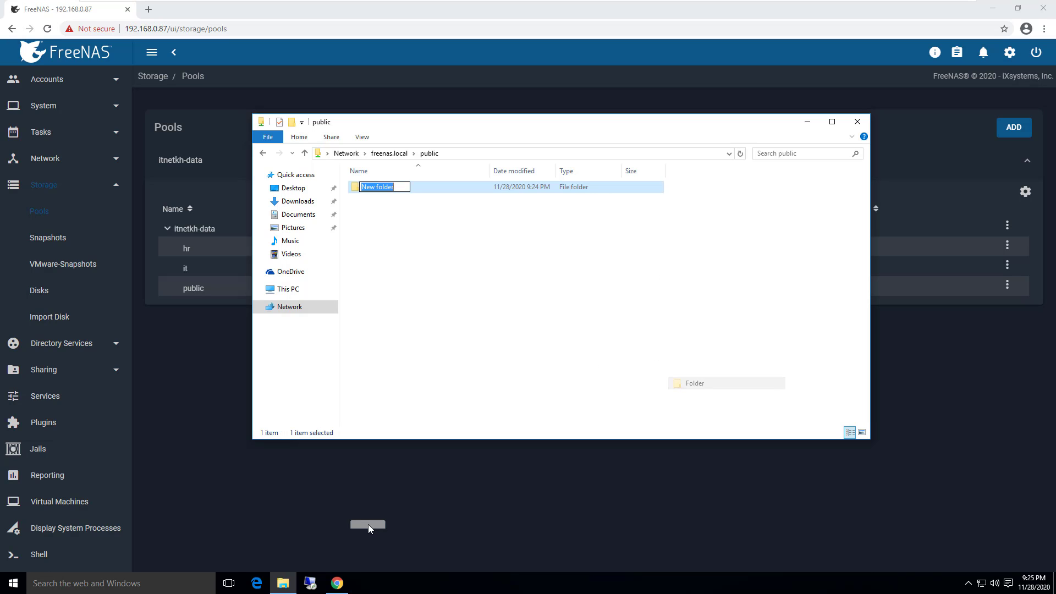
{"action": "key", "text": "Return"}
Return to the freenas.local share list and try to open the hr share
{"action": "key", "text": "BackSpace"}
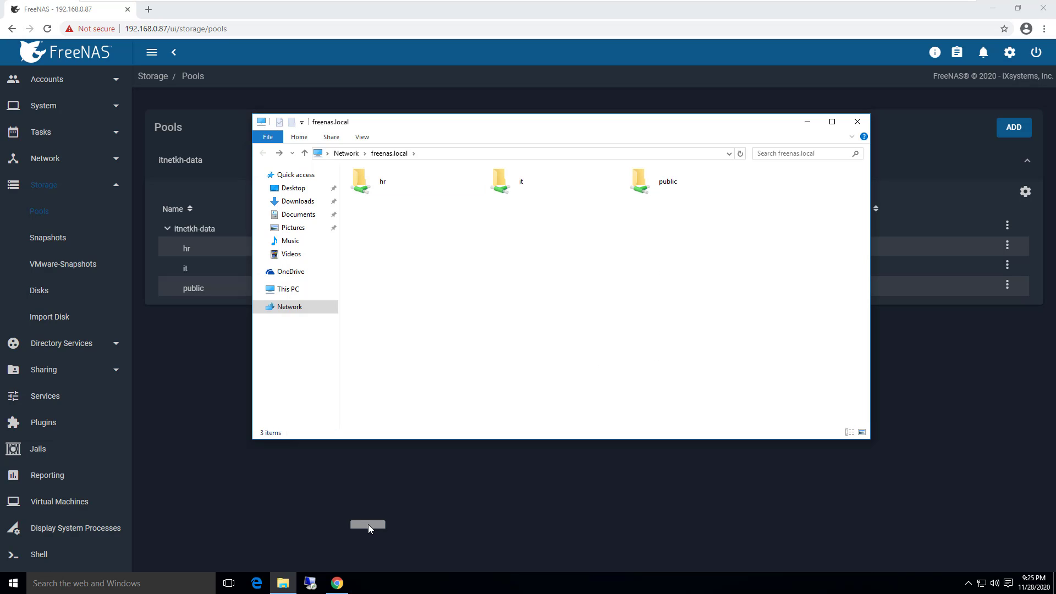
{"action": "key", "text": "Home"}
{"action": "key", "text": "Return"}
{"action": "key", "text": "Escape"}
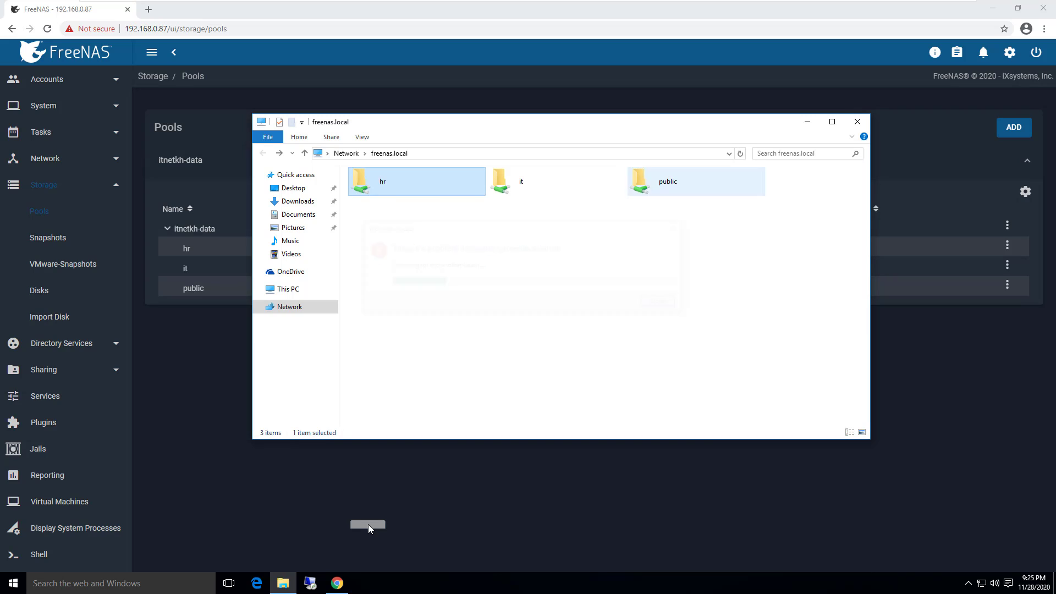
Open the it share and copy its network path \\freenas.local\it
{"action": "key", "text": "Right"}
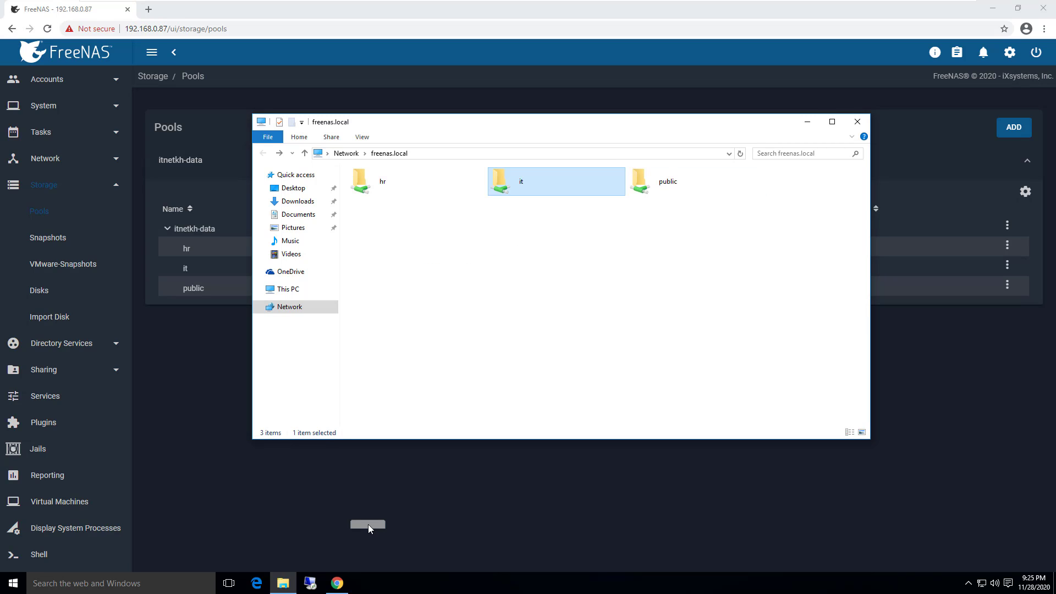
{"action": "key", "text": "Return"}
{"action": "key", "text": "alt+d"}
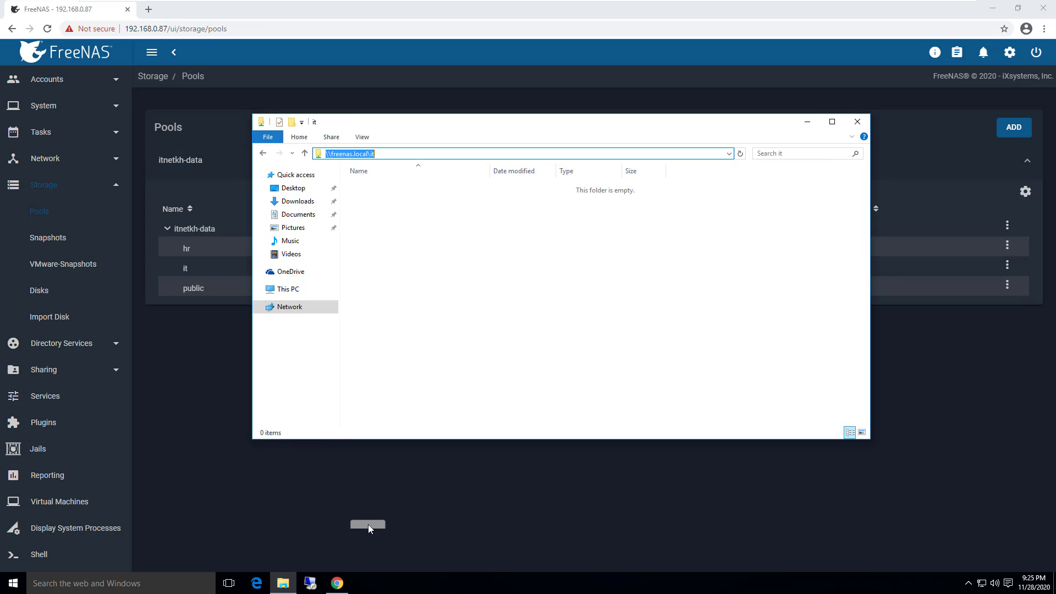
{"action": "right_click", "coordinate": [358, 155]}
{"action": "left_click", "coordinate": [384, 192]}
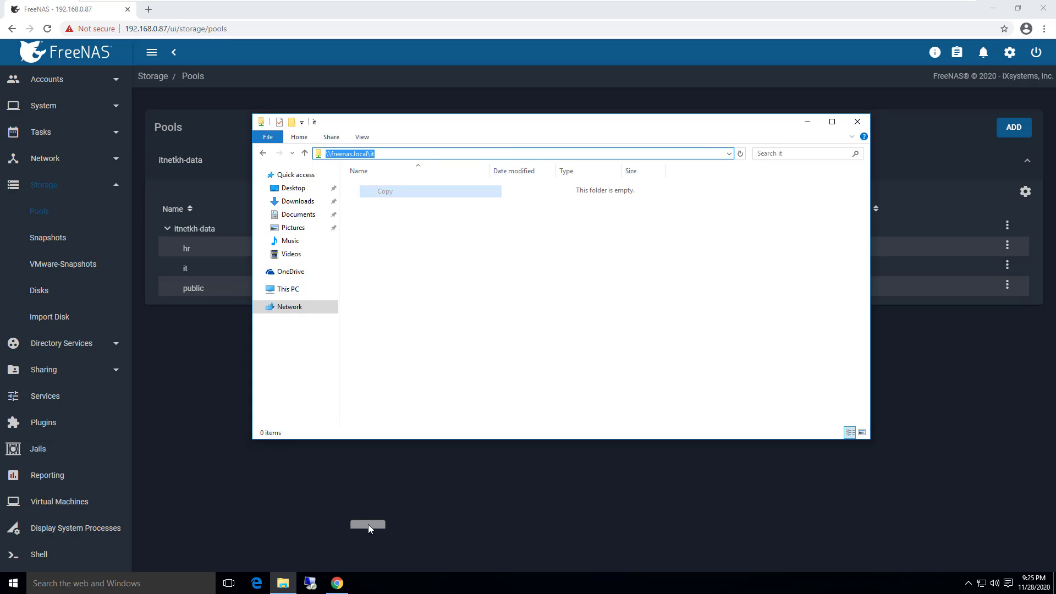
Map \\freenas.local\it as network drive Z: with reconnect at sign-in, and close the drive's new window
{"action": "left_click", "coordinate": [288, 289]}
{"action": "right_click", "coordinate": [325, 288]}
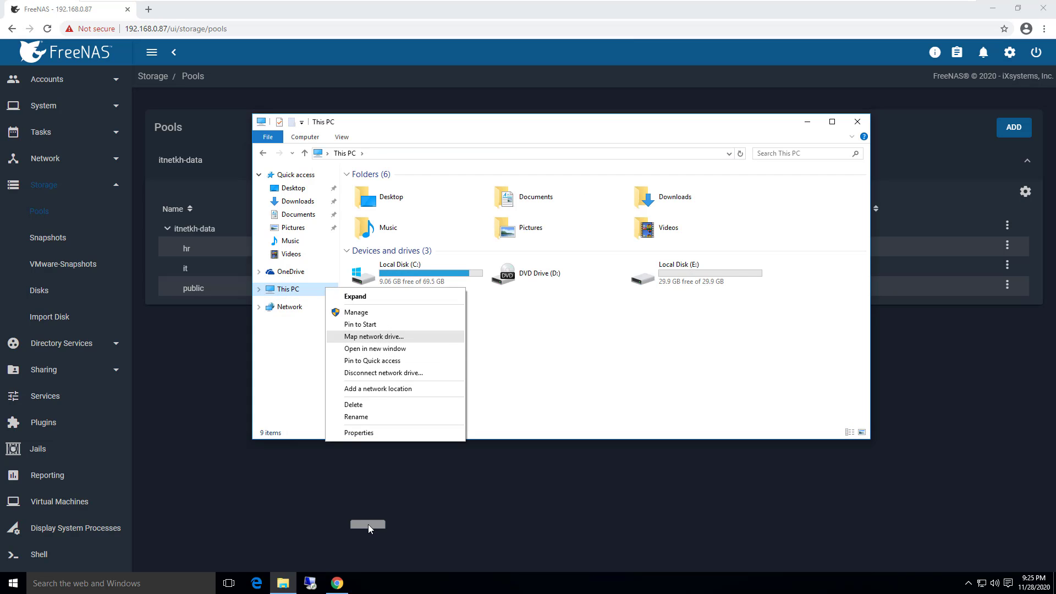
{"action": "left_click", "coordinate": [374, 336]}
{"action": "key", "text": "ctrl+v"}
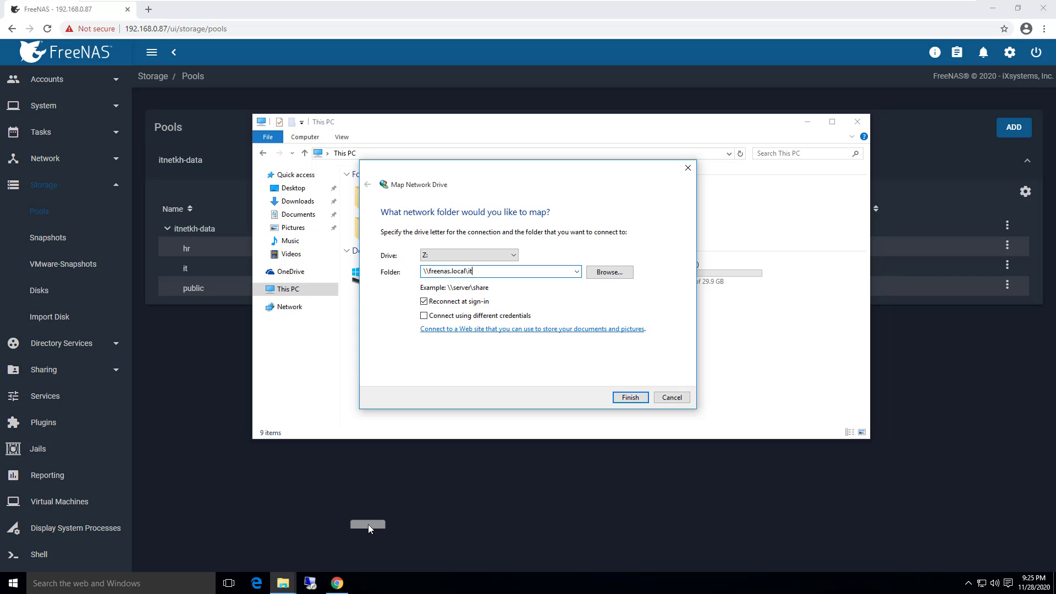
{"action": "key", "text": "Return"}
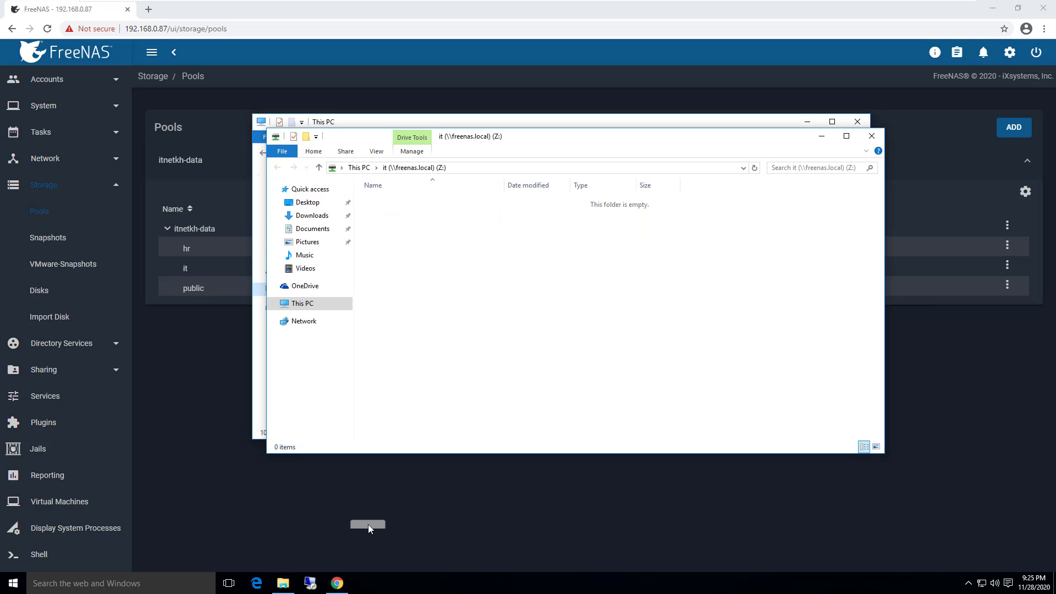
{"action": "key", "text": "alt+F4"}
Go back to freenas.local, open the public share and copy its network path \\freenas.local\public
{"action": "left_click", "coordinate": [263, 153]}
{"action": "left_click", "coordinate": [263, 153]}
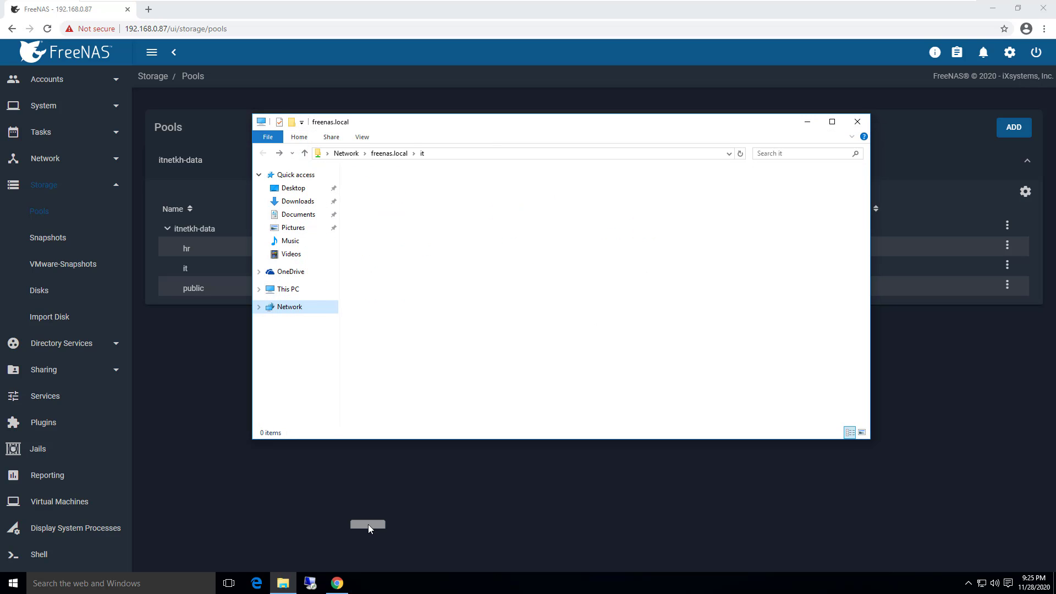
{"action": "left_click", "coordinate": [667, 181]}
{"action": "key", "text": "Return"}
{"action": "key", "text": "alt+d"}
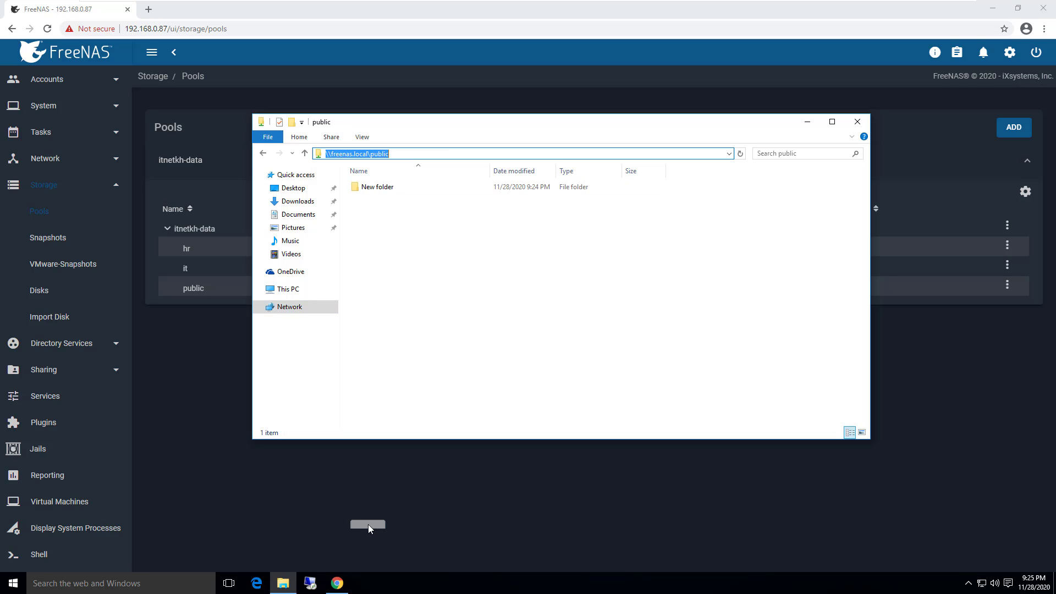
Map \\freenas.local\public as network drive Y: with reconnect at sign-in, and close the drive's new window
{"action": "left_click", "coordinate": [301, 287]}
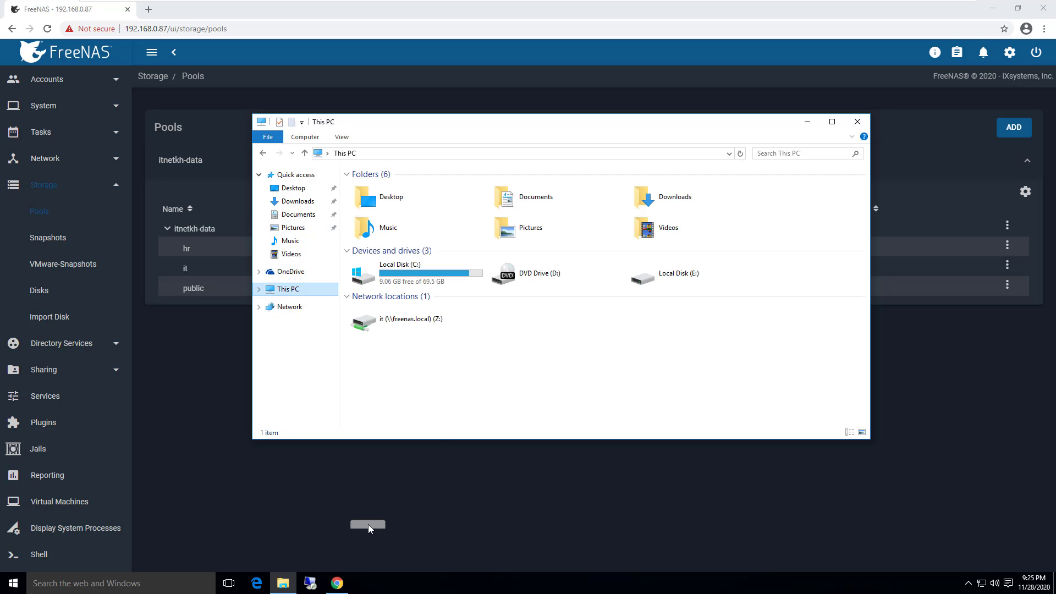
{"action": "right_click", "coordinate": [302, 286]}
{"action": "key", "text": "Down"}
{"action": "key", "text": "Down"}
{"action": "key", "text": "Down"}
{"action": "key", "text": "Down"}
{"action": "key", "text": "Up"}
{"action": "key", "text": "Return"}
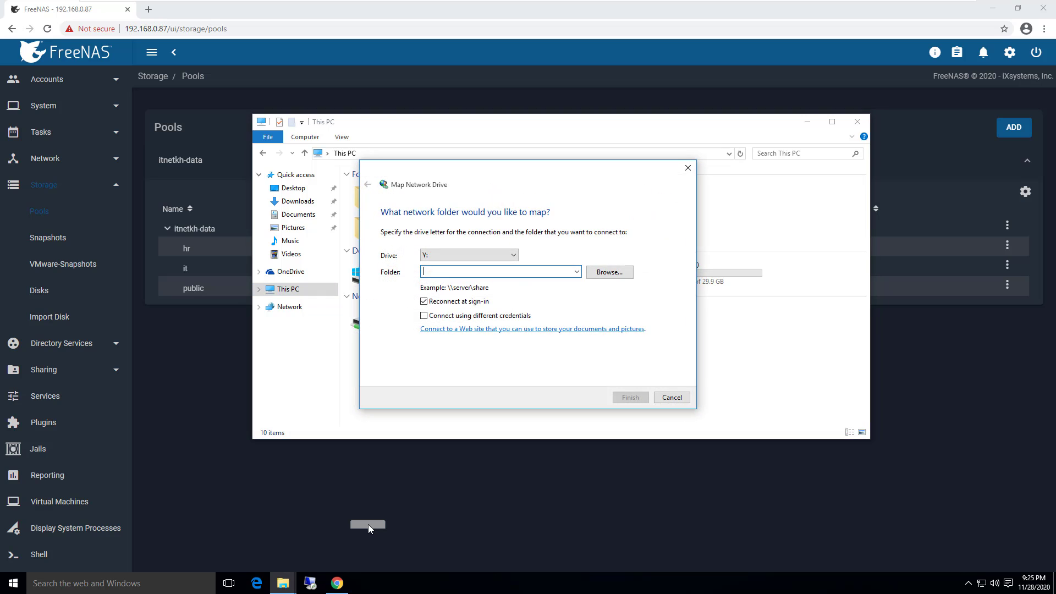
{"action": "key", "text": "ctrl+v"}
{"action": "key", "text": "Return"}
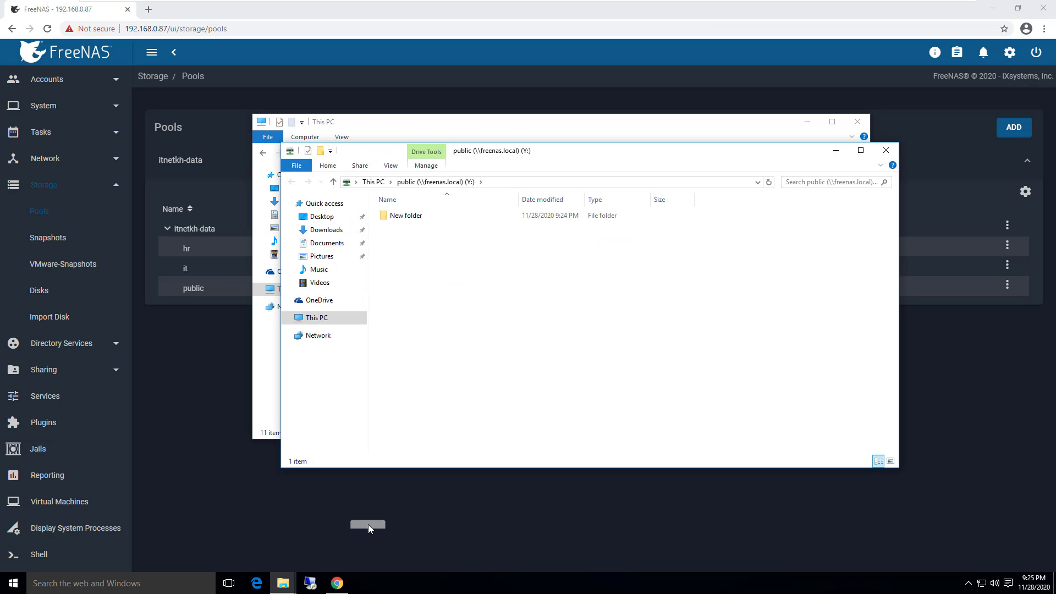
{"action": "key", "text": "alt+F4"}
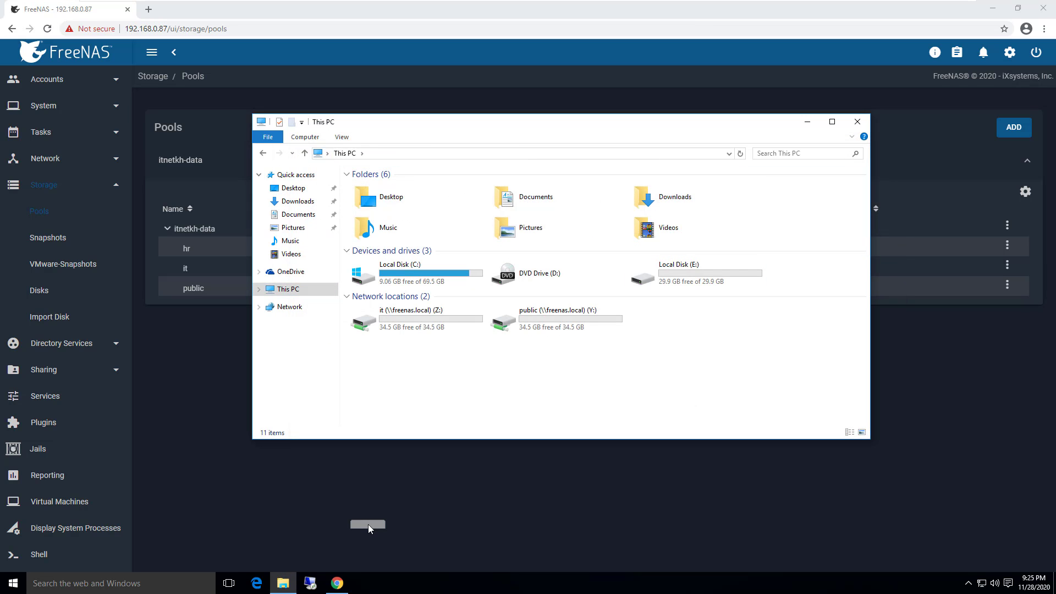
Select the mapped it (Z:) drive in This PC and return to FreeNAS in the browser
{"action": "key", "text": "Left"}
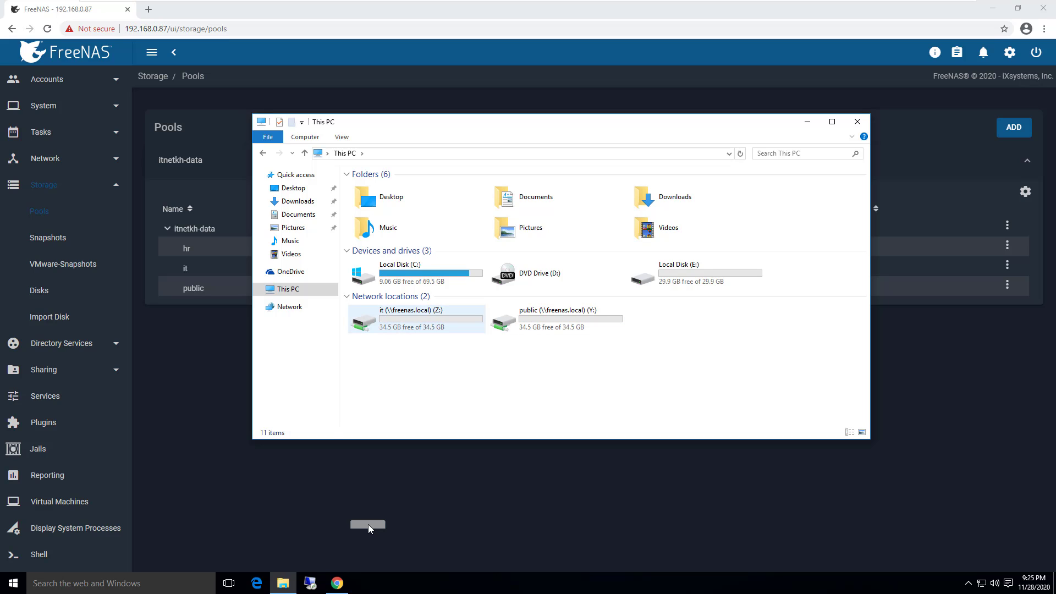
{"action": "key", "text": "space"}
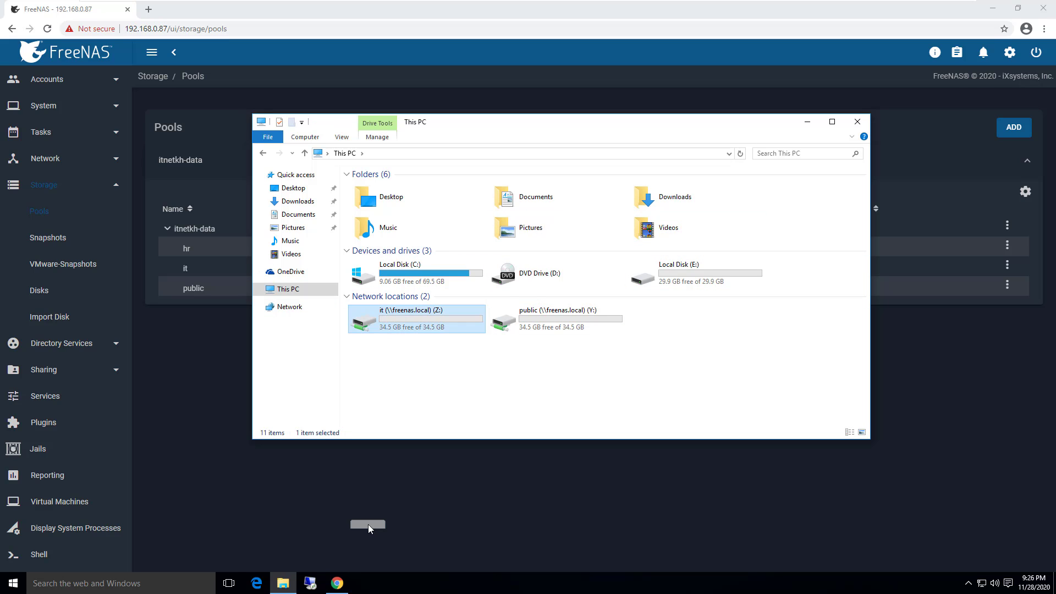
{"action": "key", "text": "alt+F4"}
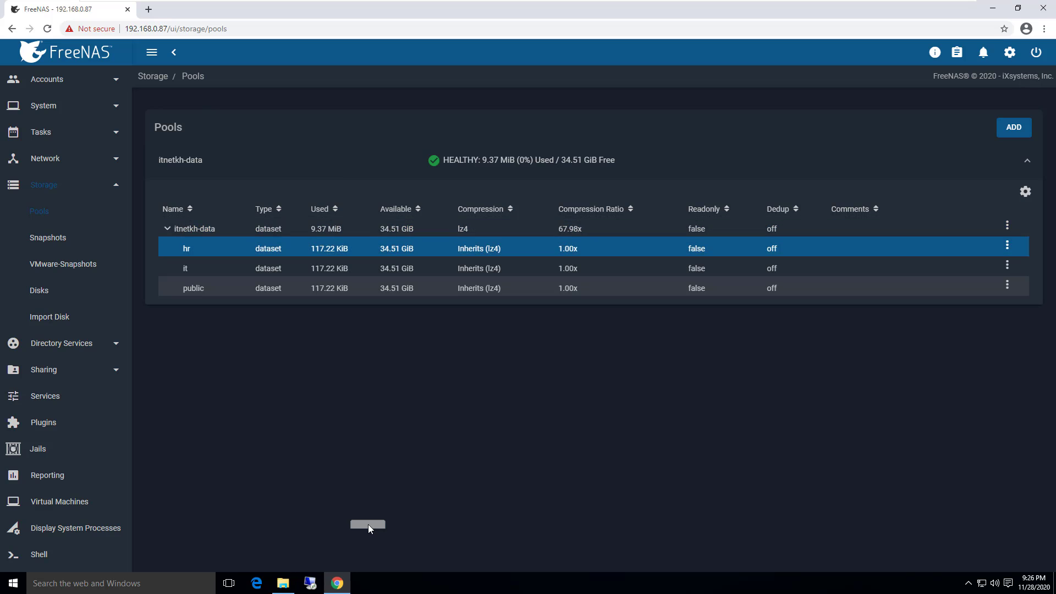
{"action": "key", "text": "Up"}
{"action": "key", "text": "Up"}
{"action": "key", "text": "Down"}
{"action": "key", "text": "Down"}
{"action": "key", "text": "Return"}
{"action": "key", "text": "Down"}
{"action": "key", "text": "Down"}
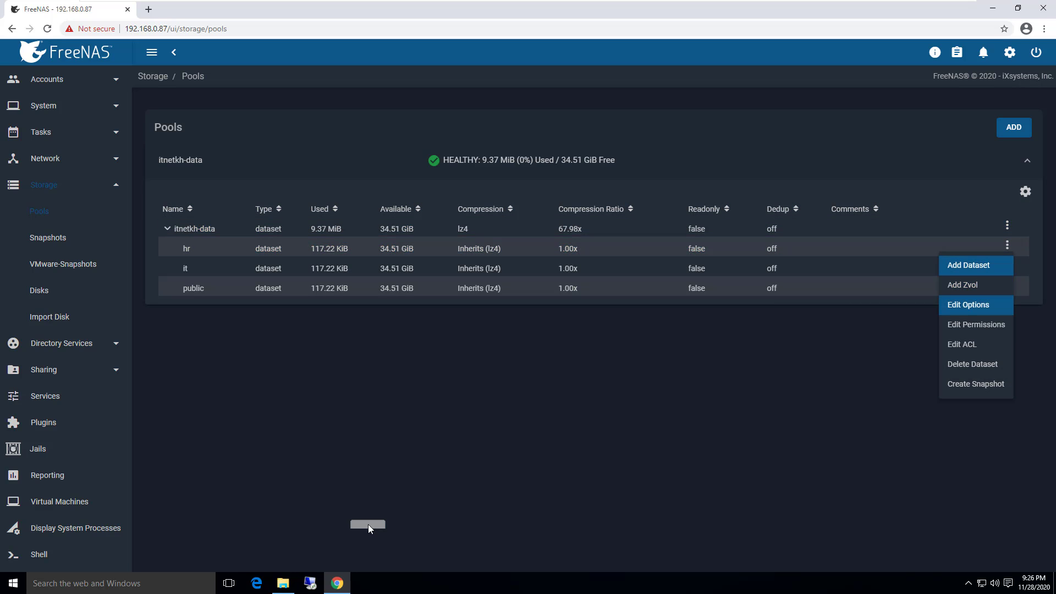
{"action": "key", "text": "Return"}
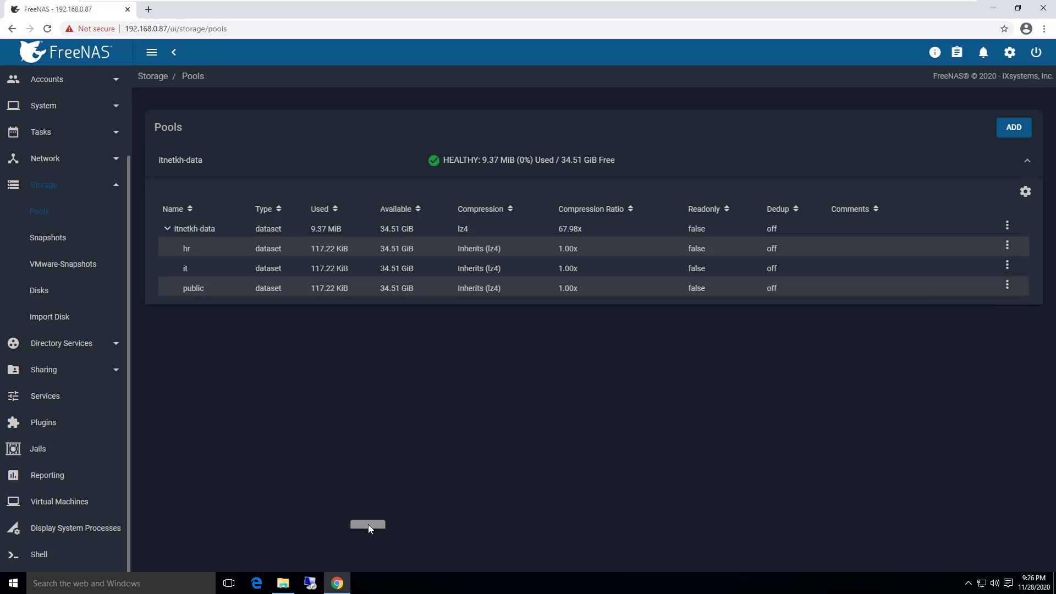
Open the ACL of the hr Windows (SMB) share for editing
{"action": "left_click", "coordinate": [44, 369]}
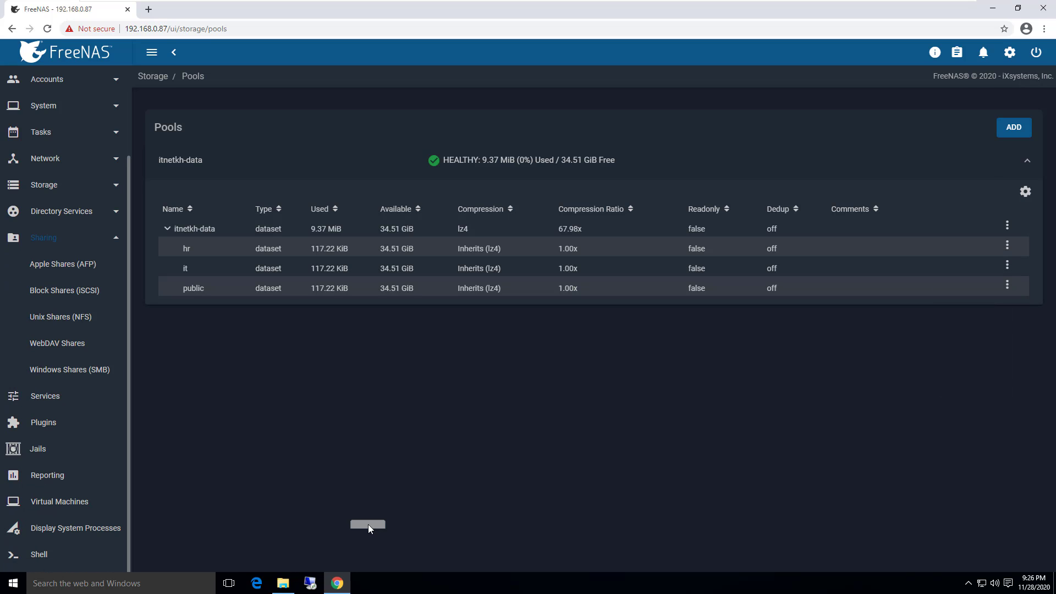
{"action": "key", "text": "Return"}
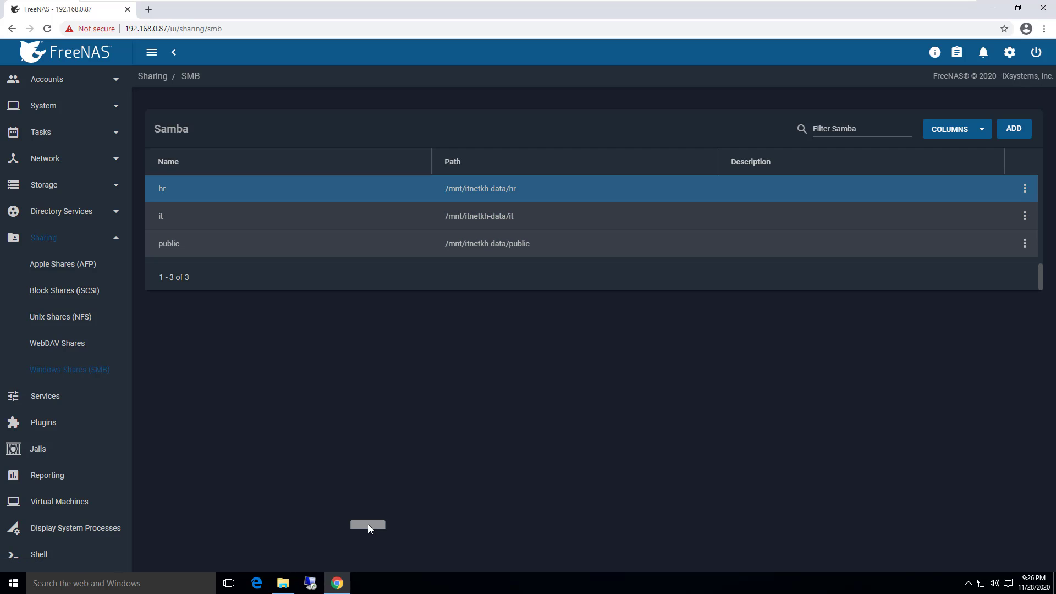
{"action": "key", "text": "Return"}
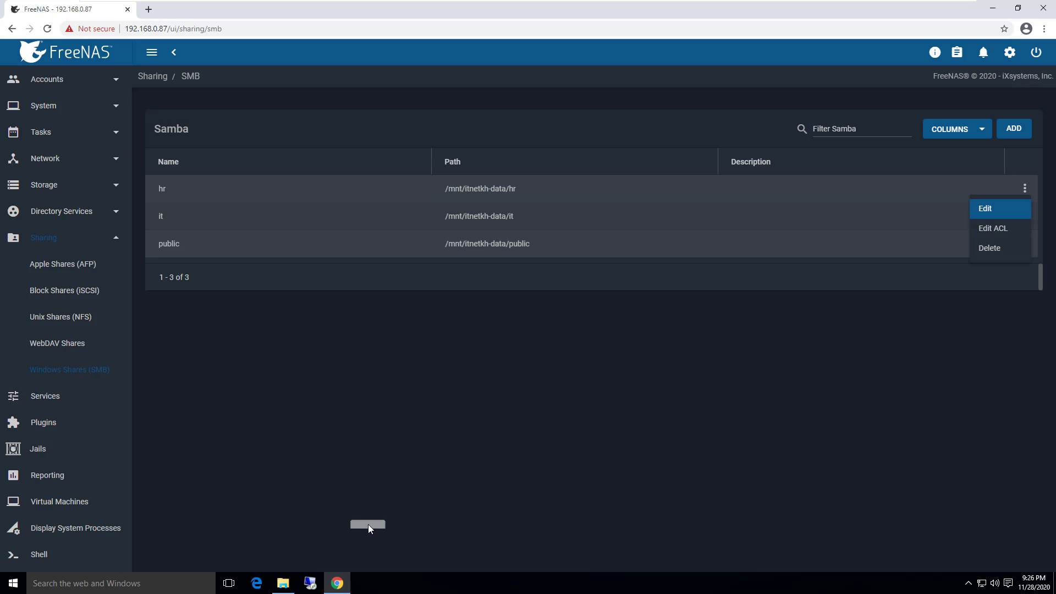
{"action": "key", "text": "Down"}
{"action": "key", "text": "Return"}
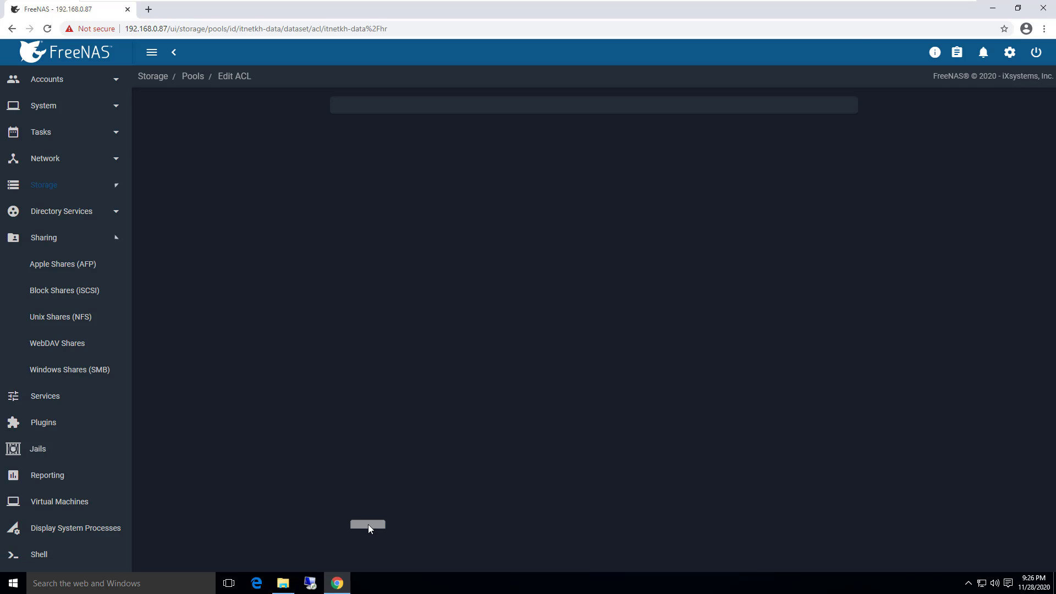
Change the owner@ entry in the hr dataset's ACL to apply to the user ITNETKH\hr
{"action": "key", "text": "Return"}
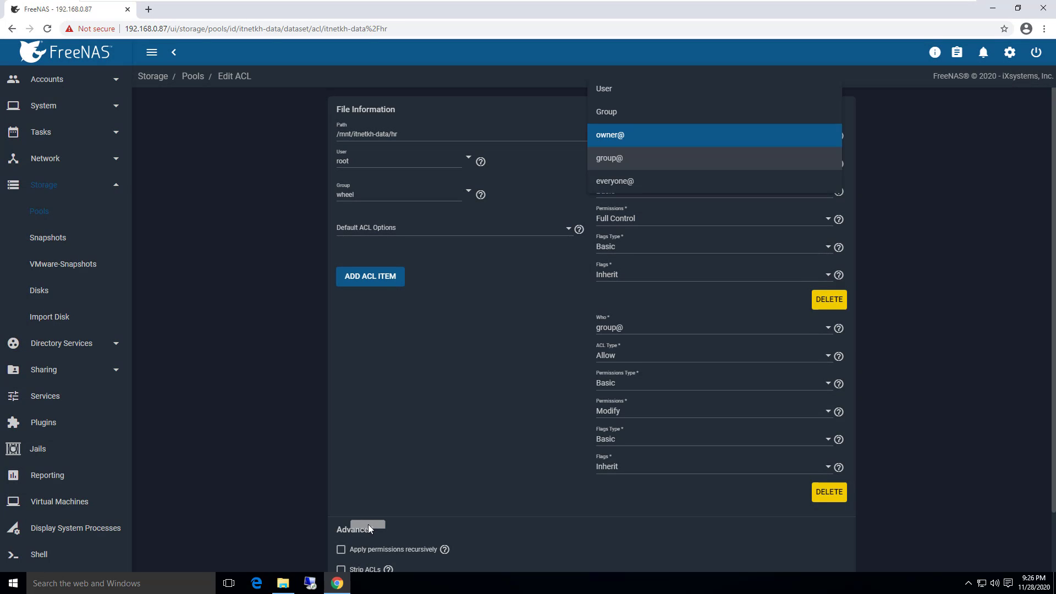
{"action": "key", "text": "Up"}
{"action": "key", "text": "Up"}
{"action": "key", "text": "Return"}
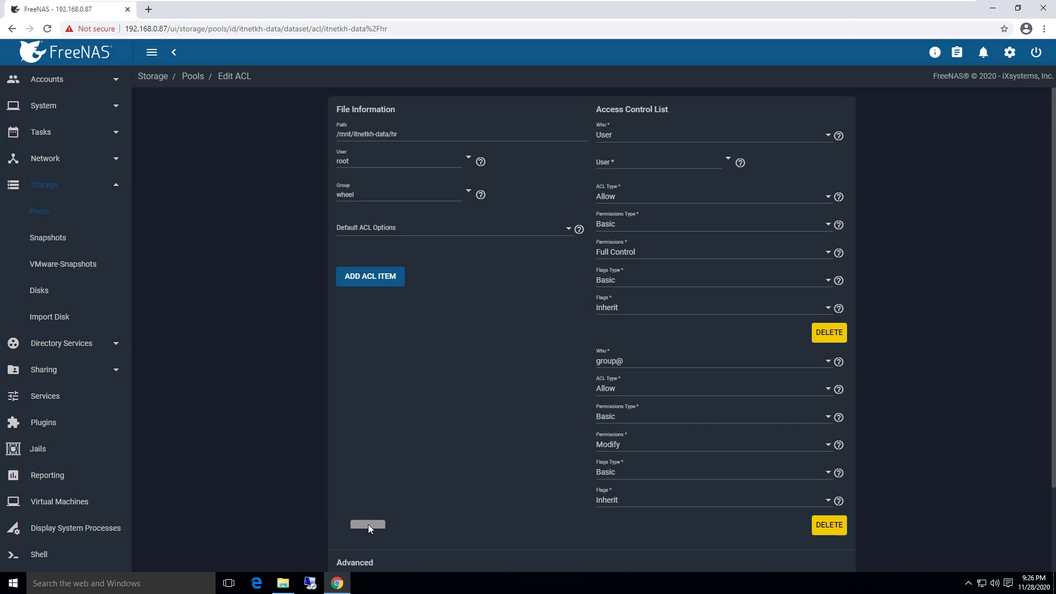
{"action": "key", "text": "Tab"}
{"action": "key", "text": "Return"}
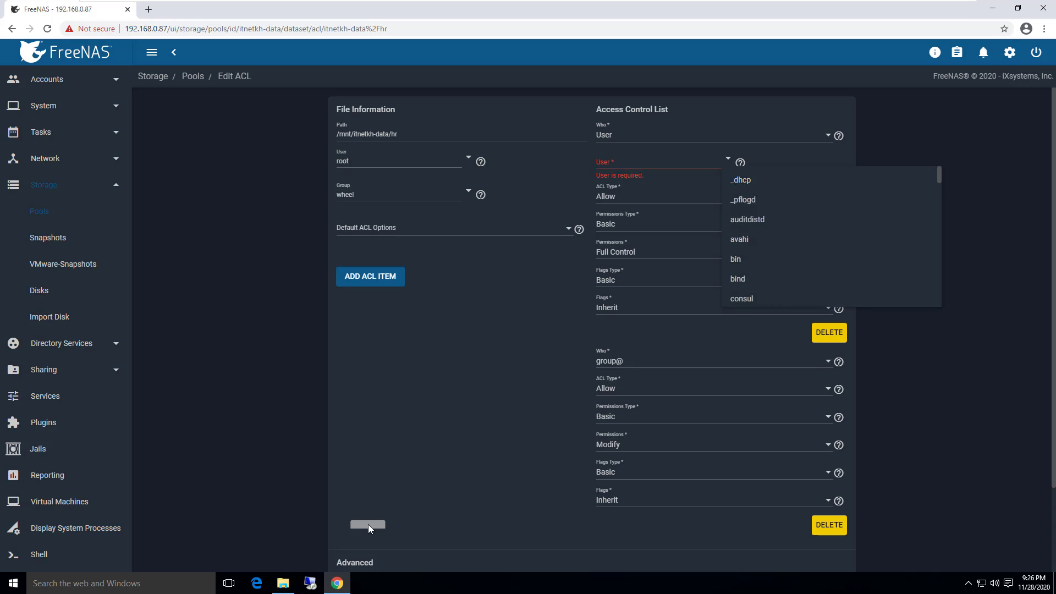
{"action": "key", "text": "Escape"}
{"action": "key", "text": "Return"}
{"action": "scroll", "coordinate": [831, 237], "scroll_direction": "down", "scroll_amount": 11}
{"action": "key", "text": "Down"}
{"action": "key", "text": "Down"}
{"action": "key", "text": "Down"}
{"action": "key", "text": "Down"}
{"action": "key", "text": "Down"}
{"action": "key", "text": "Down"}
{"action": "key", "text": "Down"}
{"action": "key", "text": "Down"}
{"action": "key", "text": "Down"}
{"action": "key", "text": "Down"}
{"action": "key", "text": "Down"}
{"action": "key", "text": "Down"}
{"action": "key", "text": "Down"}
{"action": "key", "text": "Down"}
{"action": "key", "text": "Down"}
{"action": "key", "text": "Down"}
{"action": "key", "text": "Down"}
{"action": "key", "text": "Down"}
{"action": "key", "text": "Down"}
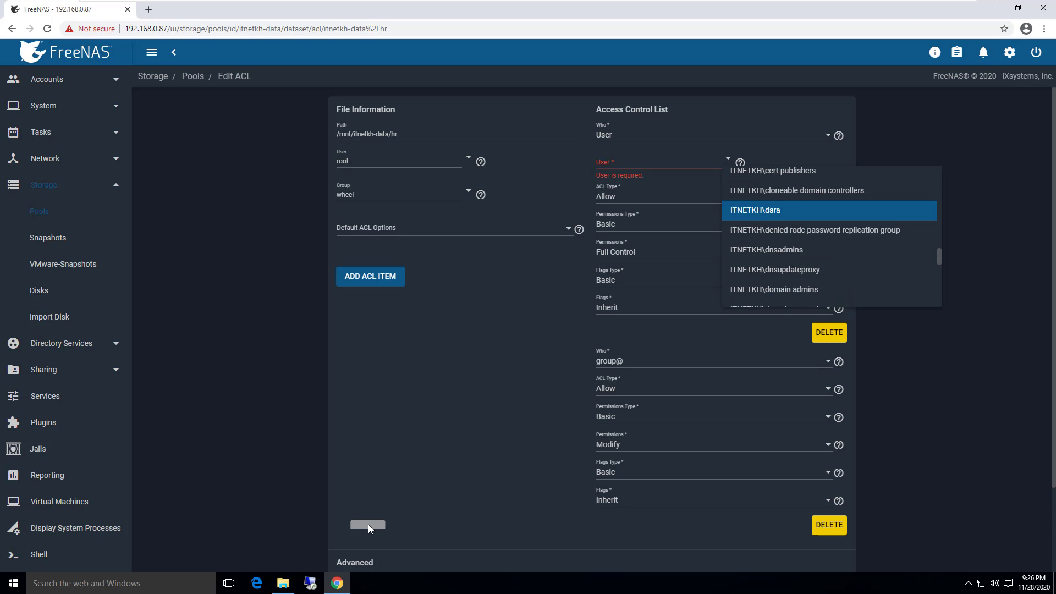
{"action": "key", "text": "Return"}
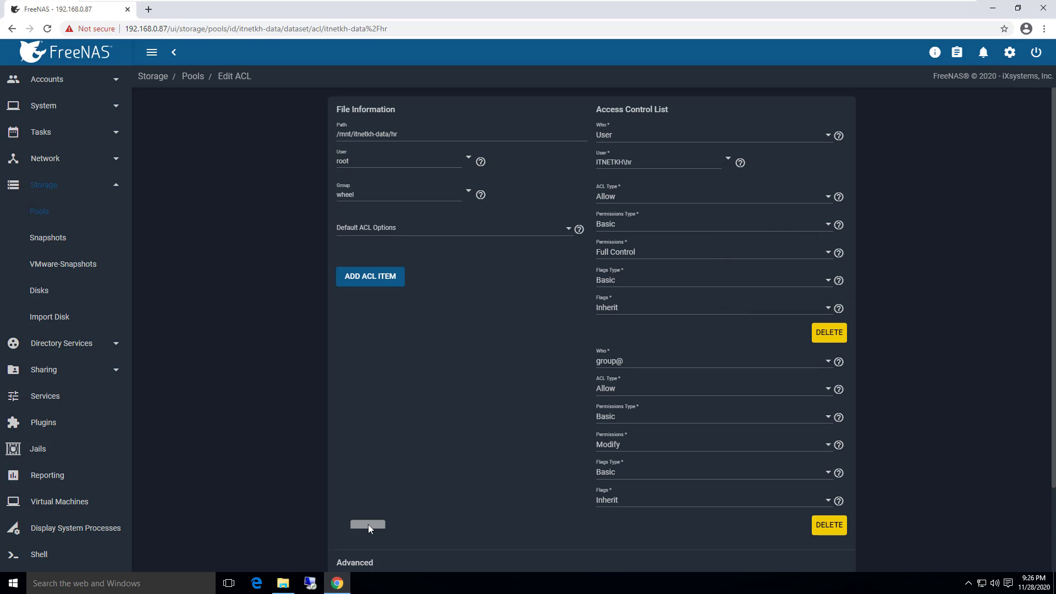
Delete the group@ entry from the hr dataset's ACL and save the ACL
{"action": "scroll", "coordinate": [368, 528], "scroll_direction": "down", "scroll_amount": 1}
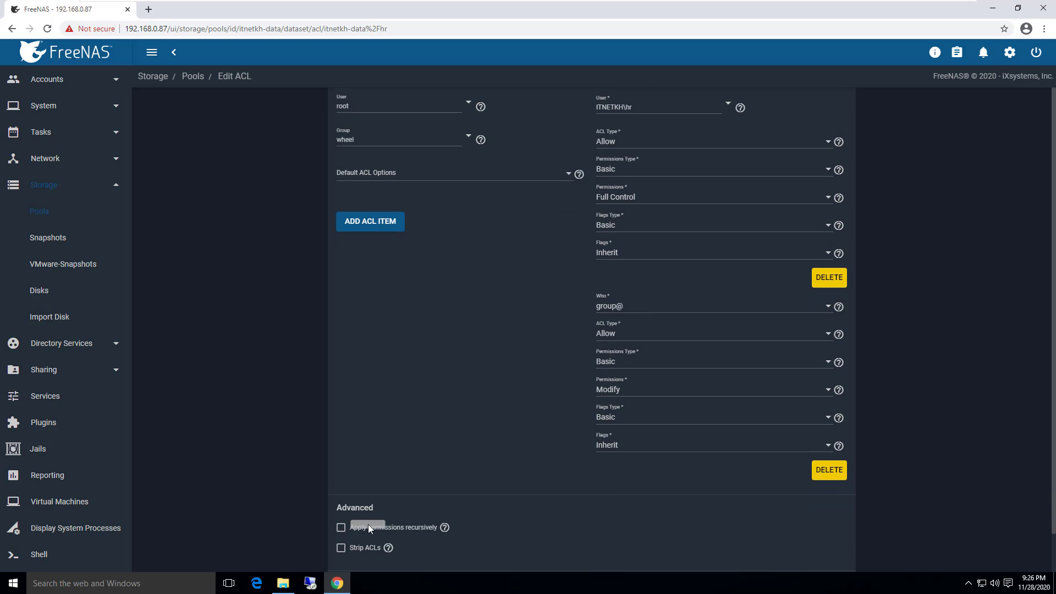
{"action": "key", "text": "Return"}
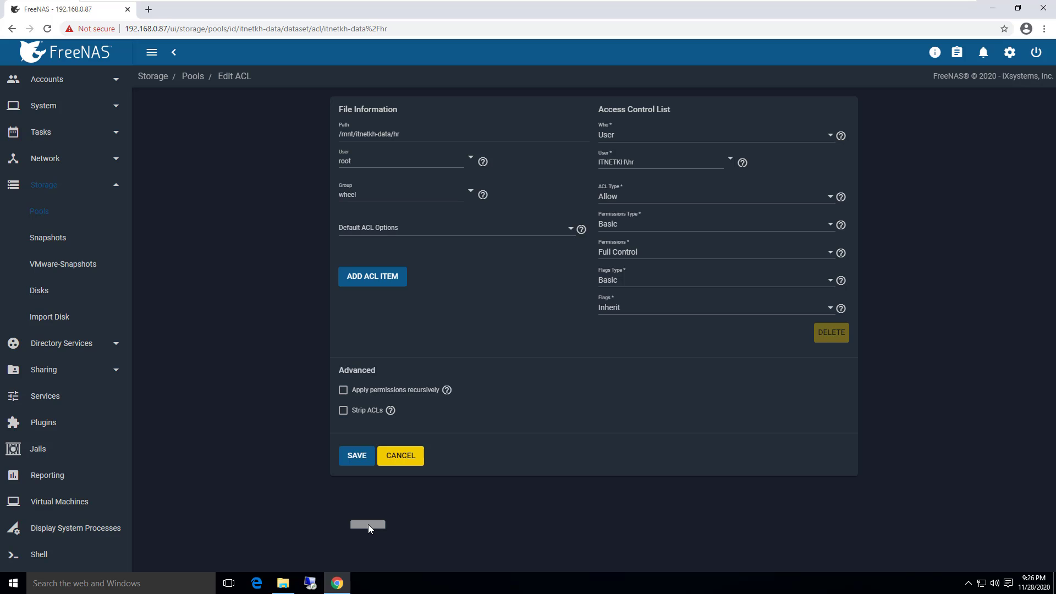
{"action": "left_click", "coordinate": [356, 455]}
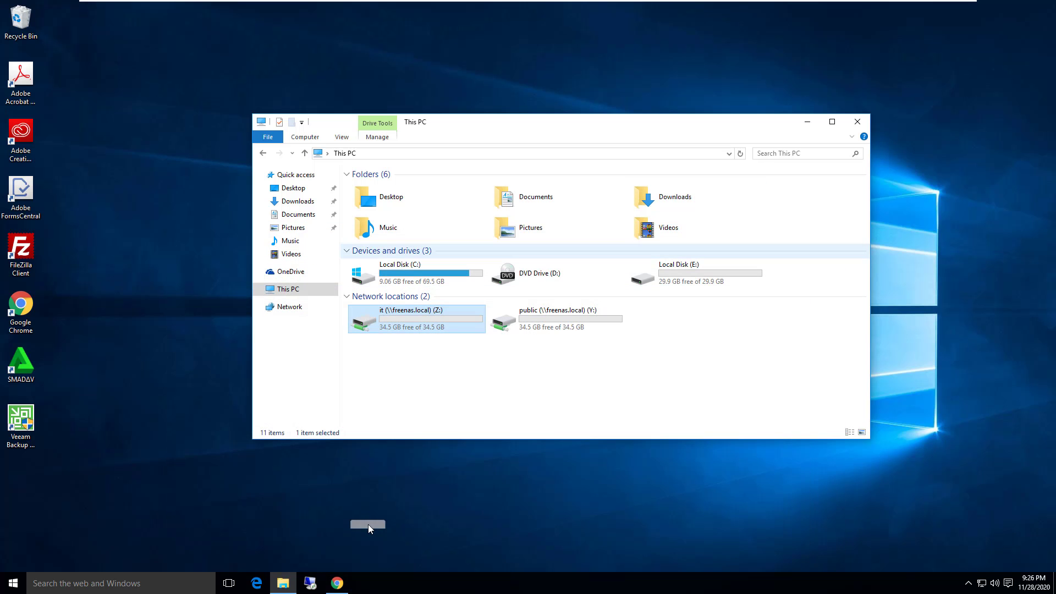
Maximize the This PC window and open the mapped public (Y:) and it (Z:) drives in turn to check access
{"action": "key", "text": "super+Up"}
{"action": "key", "text": "Right"}
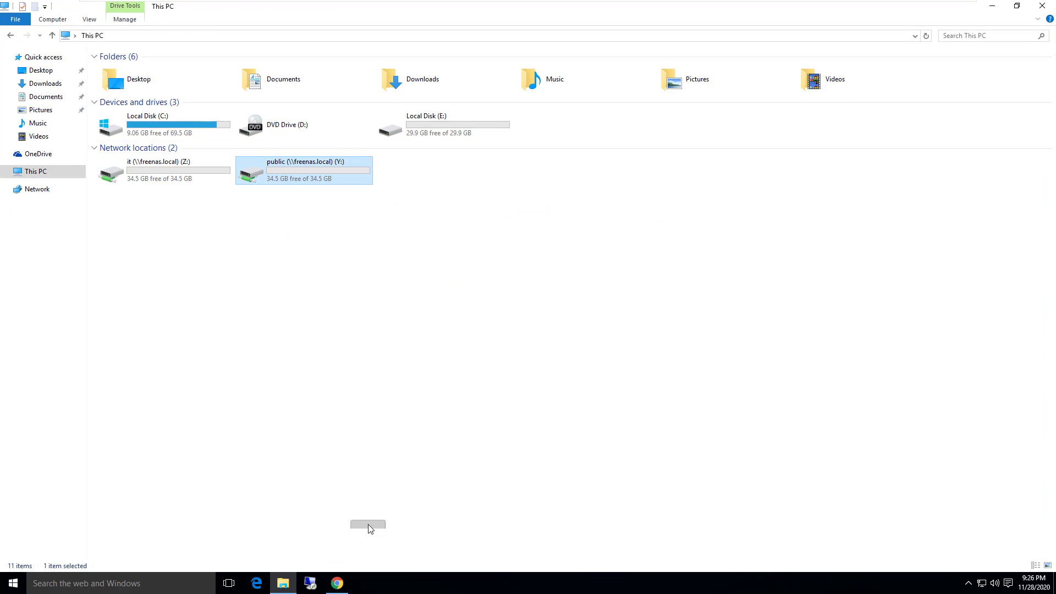
{"action": "key", "text": "Return"}
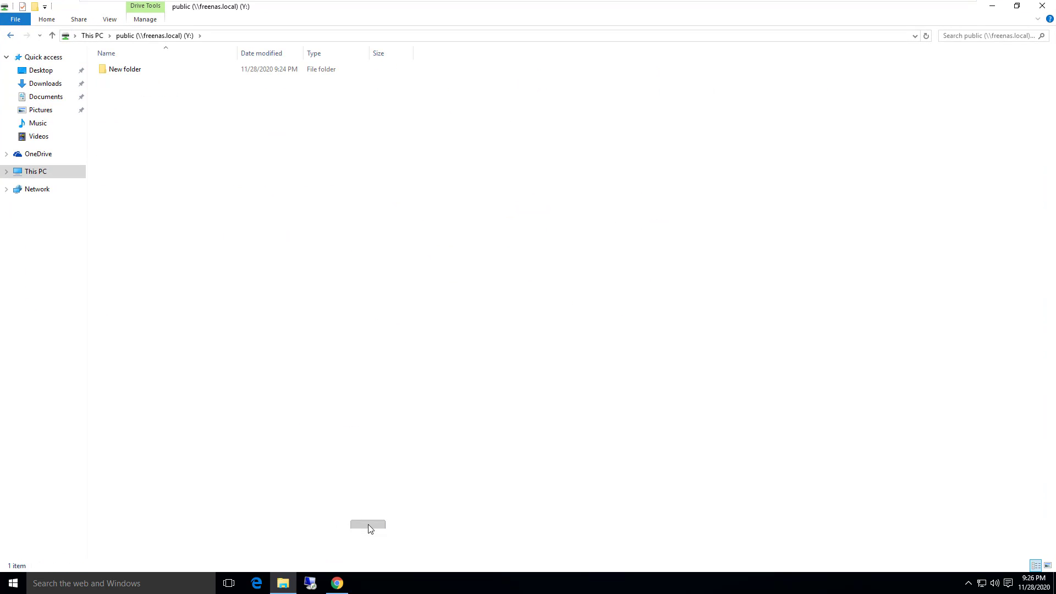
{"action": "key", "text": "BackSpace"}
{"action": "key", "text": "Right"}
{"action": "key", "text": "Return"}
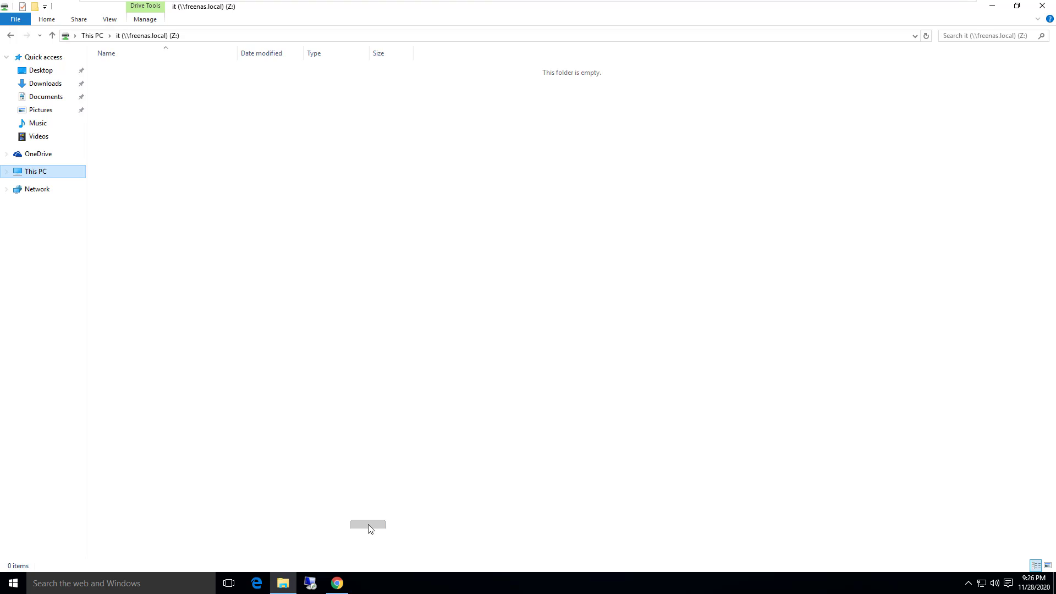
{"action": "key", "text": "alt+Up"}
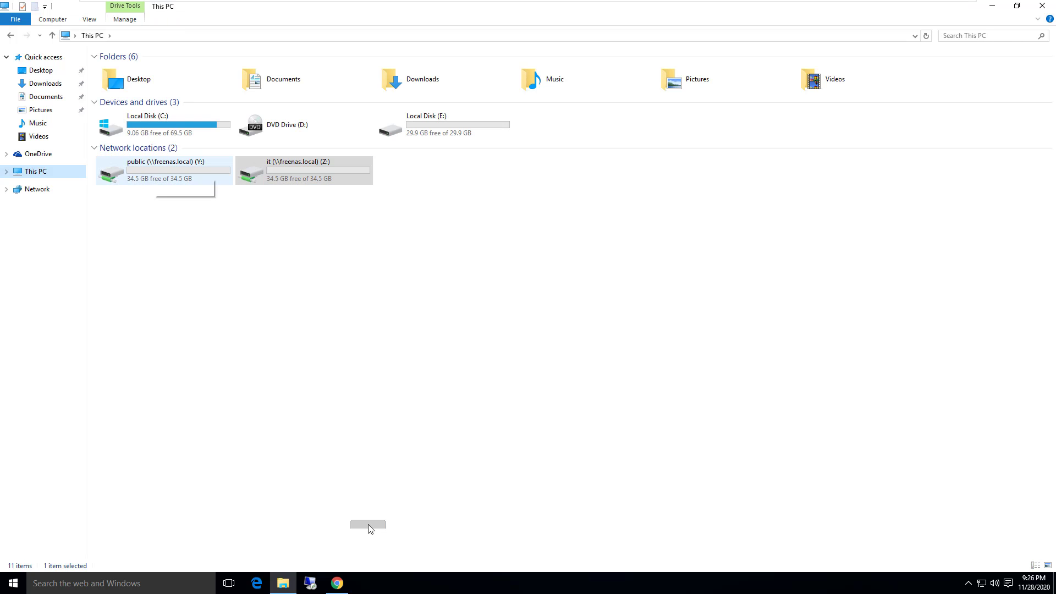
Open the mapped public (Y:) drive and create another folder in it, keeping the default name
{"action": "key", "text": "Left"}
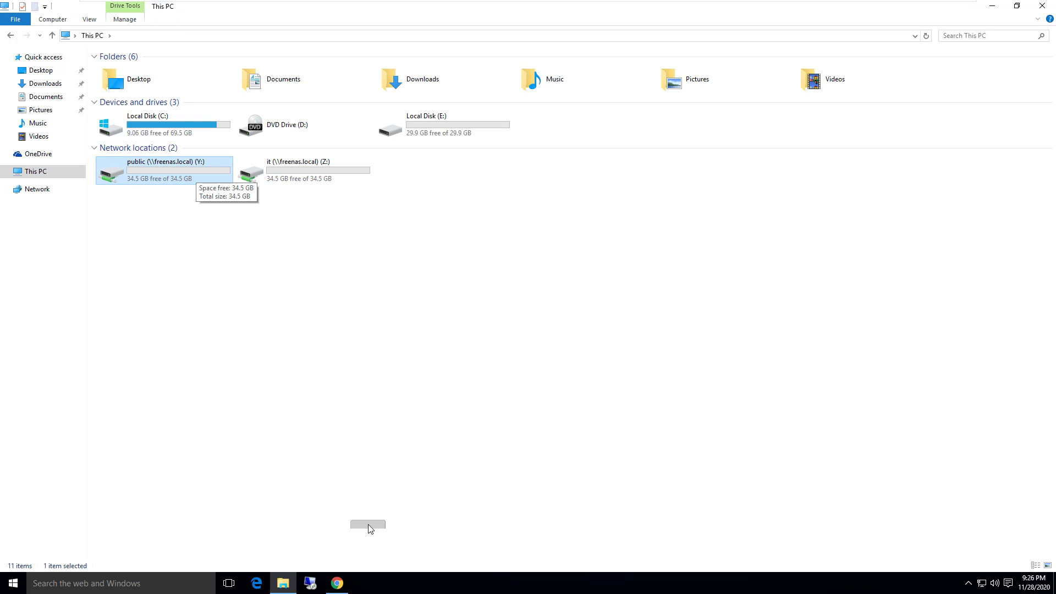
{"action": "key", "text": "ctrl+Right"}
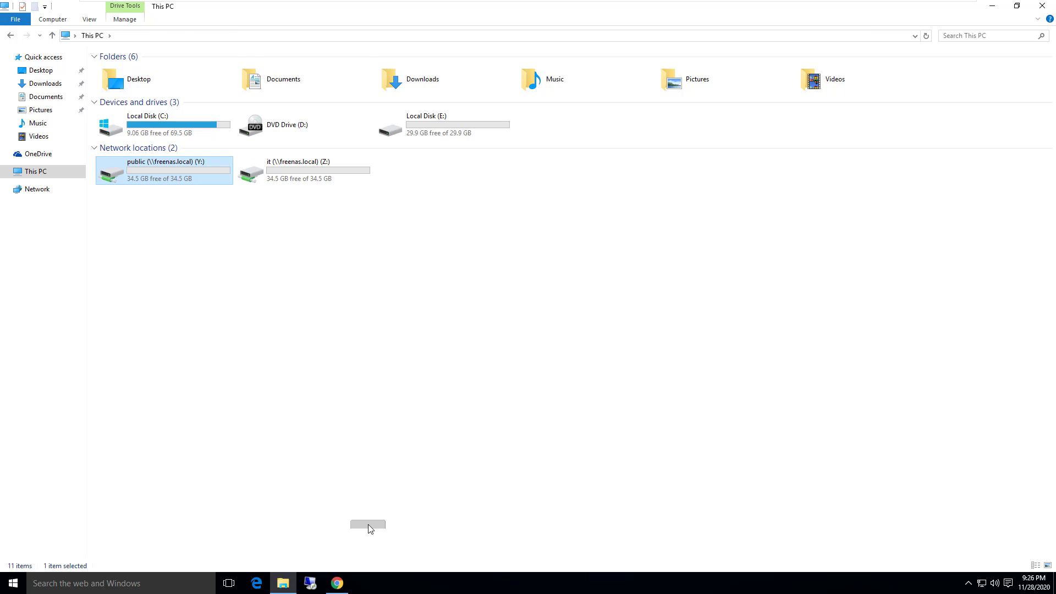
{"action": "double_click", "coordinate": [178, 171]}
{"action": "right_click", "coordinate": [300, 185]}
{"action": "mouse_move", "coordinate": [325, 302]}
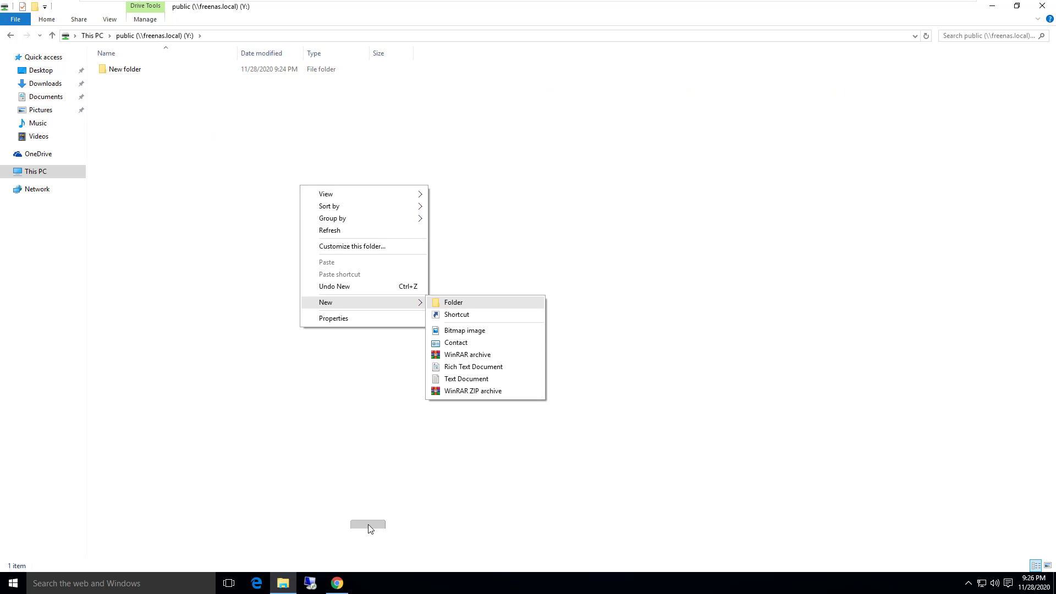
{"action": "left_click", "coordinate": [453, 302]}
{"action": "left_click", "coordinate": [457, 275]}
Take the win10-lab virtual machine out of full-screen mode to return to the VMware Workstation window
{"action": "mouse_move", "coordinate": [478, 2]}
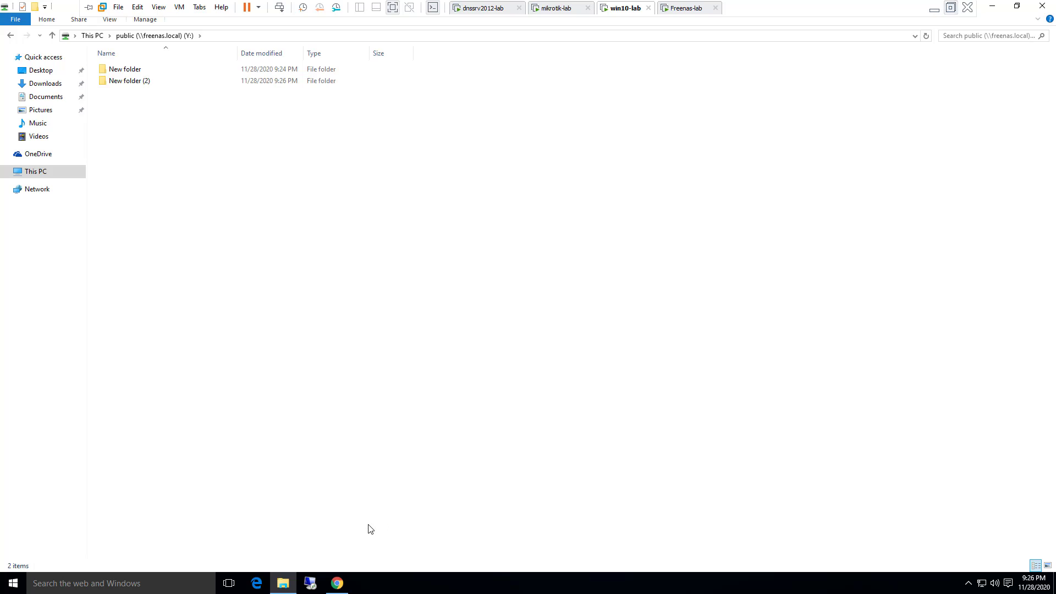
{"action": "left_click", "coordinate": [951, 7]}
{"action": "left_click", "coordinate": [661, 583]}
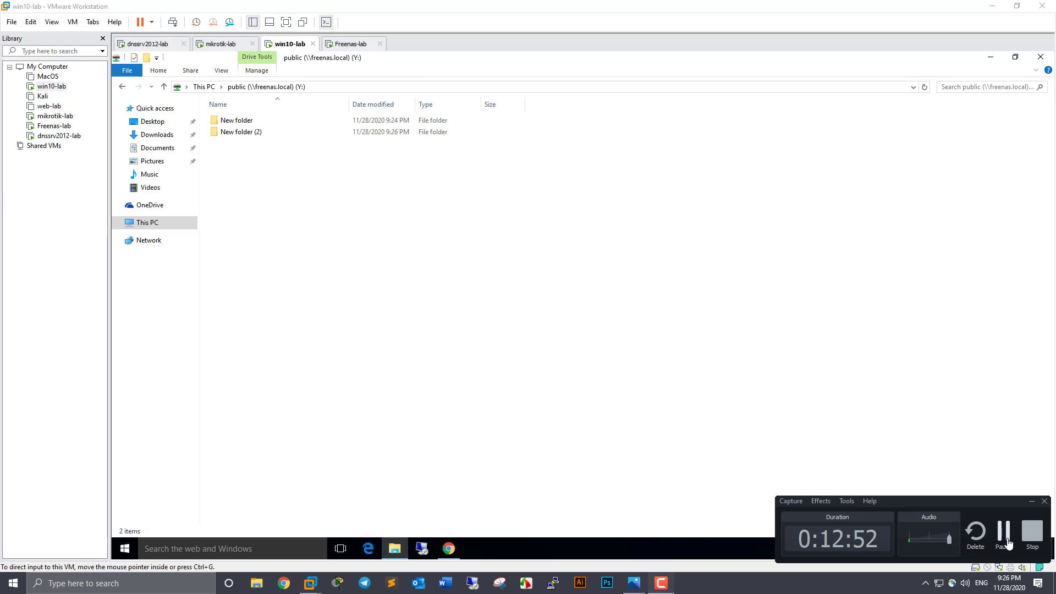